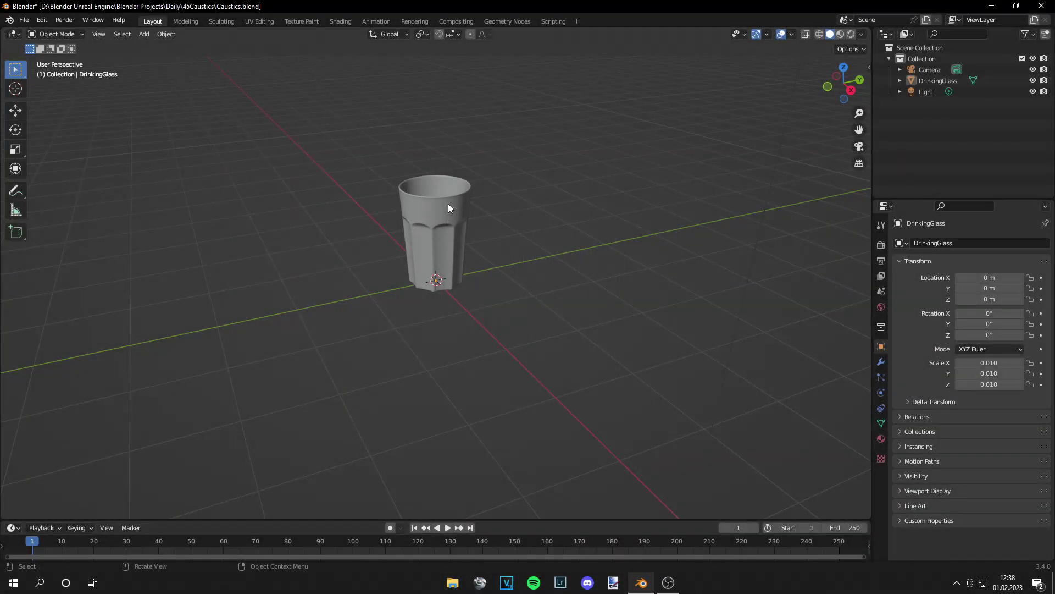
Merge the DrinkingGlass mesh's vertices by distance and return to Object Mode.
middle_click_drag(449, 207, 505, 237)
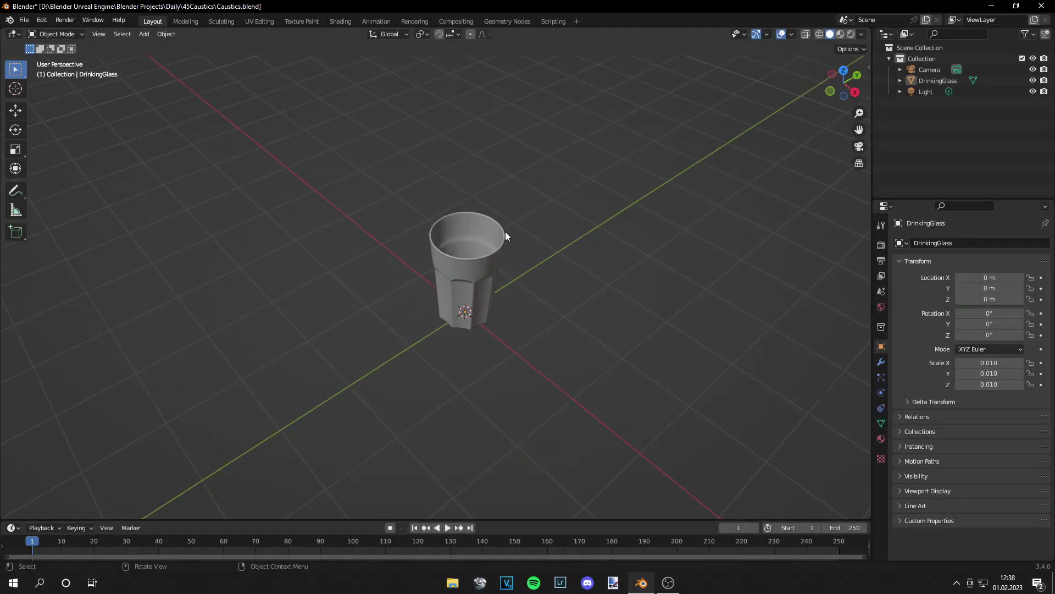
scroll(505, 235, "up", 10)
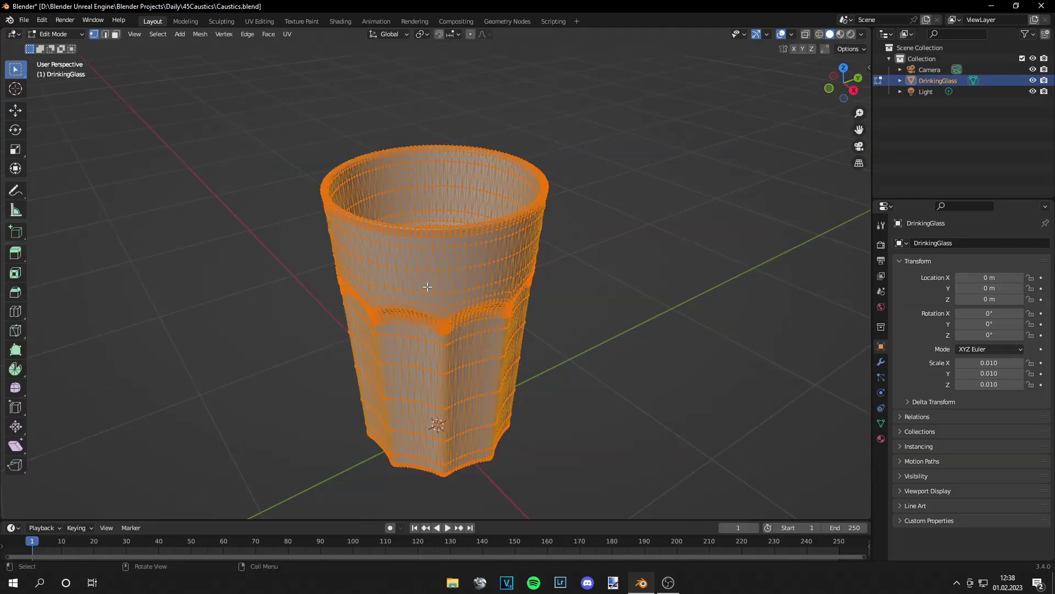
key("m")
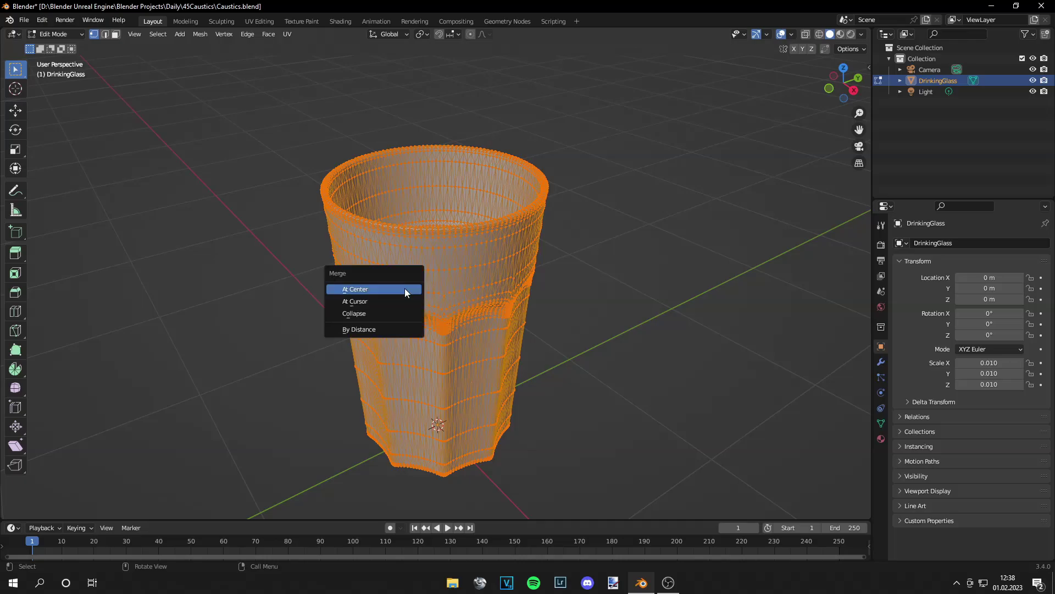
left_click(384, 328)
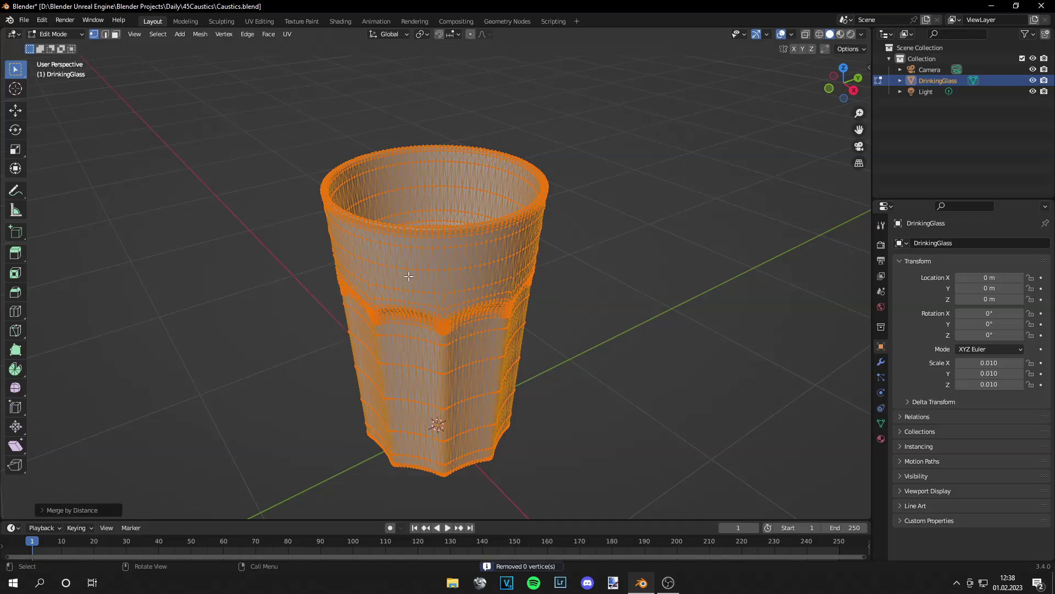
key("Tab")
Apply smooth shading to the drinking glass.
middle_click_drag(453, 269, 453, 305)
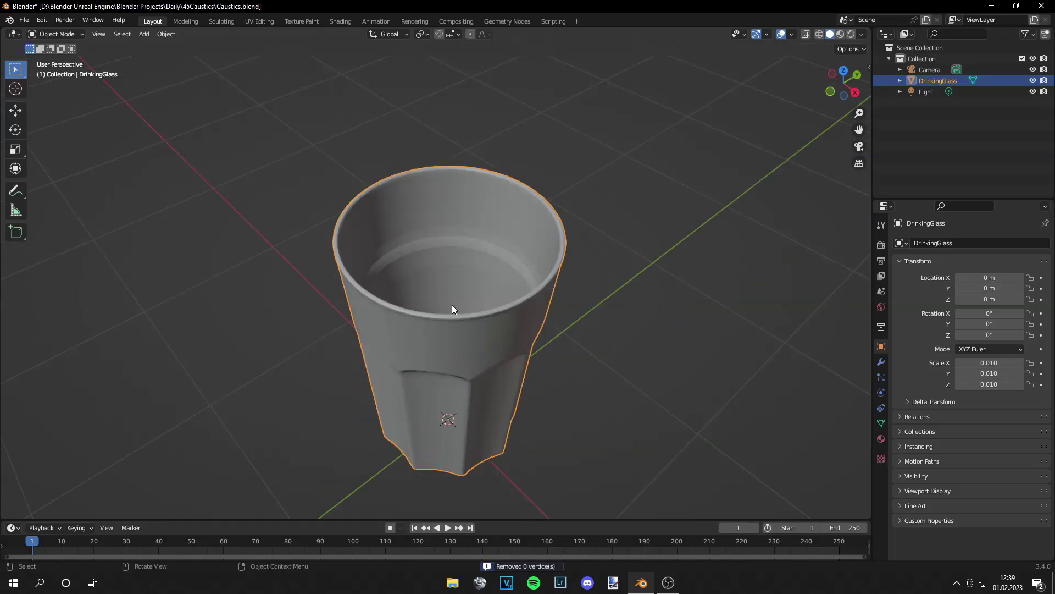
right_click(452, 304)
left_click(452, 305)
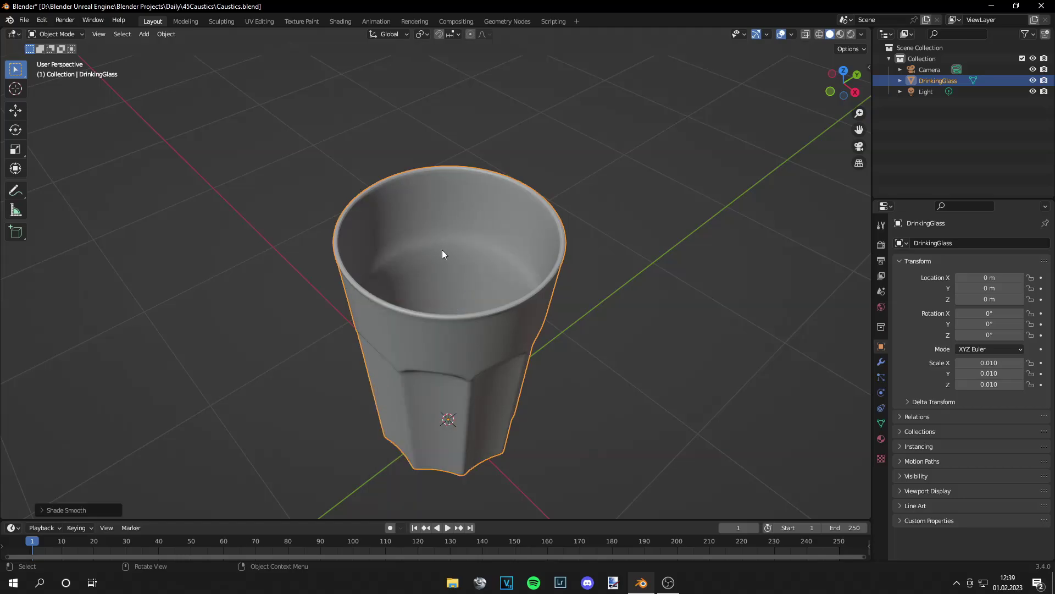
Turn on the Face Orientation overlay to check the normals on the drinking glass.
left_click(790, 33)
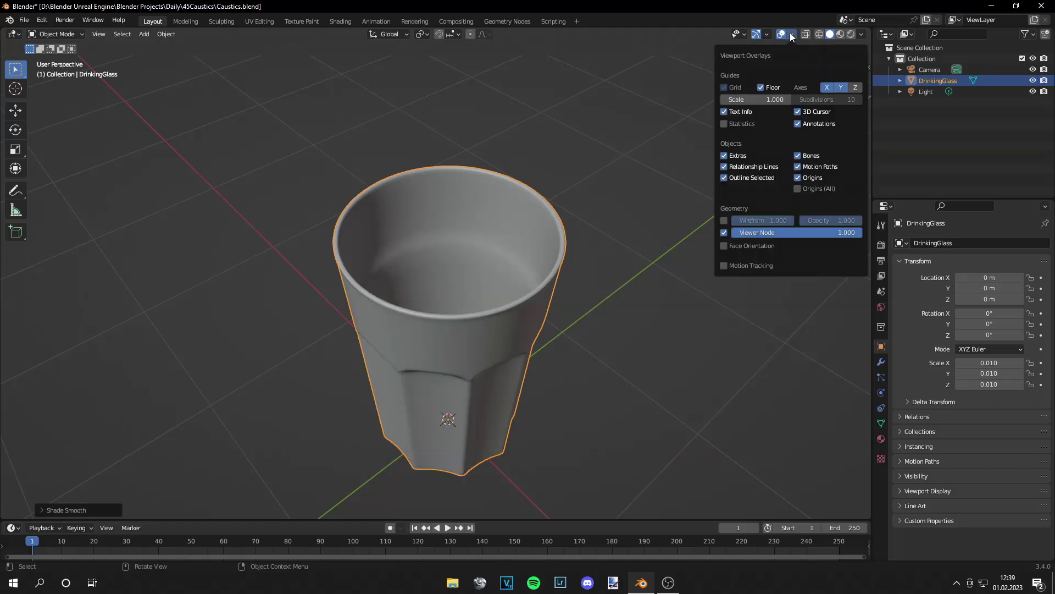
left_click(733, 246)
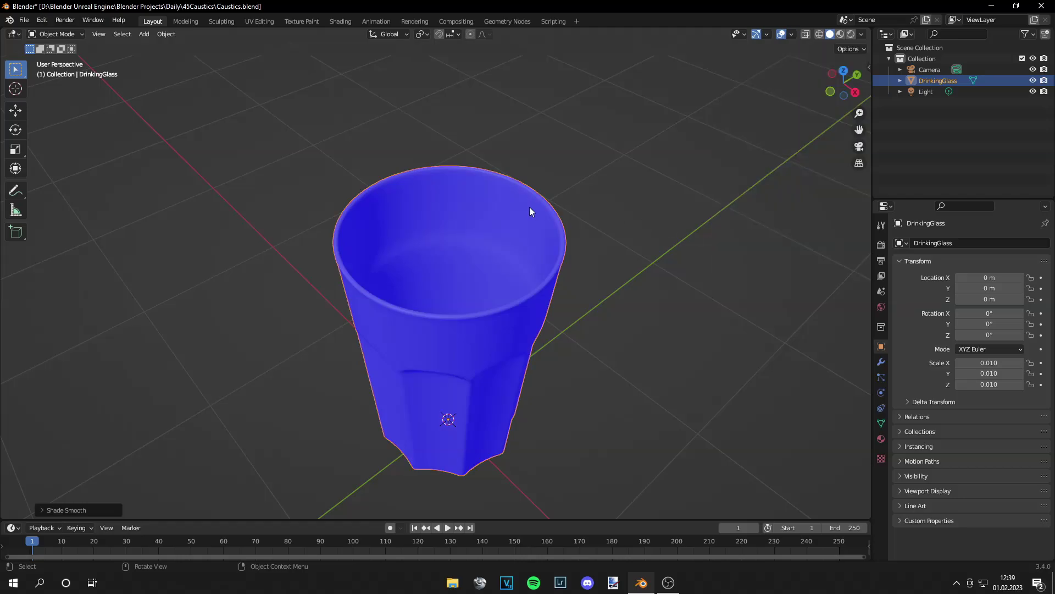
middle_click_drag(530, 206, 527, 146)
In front view, raise the drinking glass about 0.0025 m along Z so its base sits on the ground line.
key("KP_1")
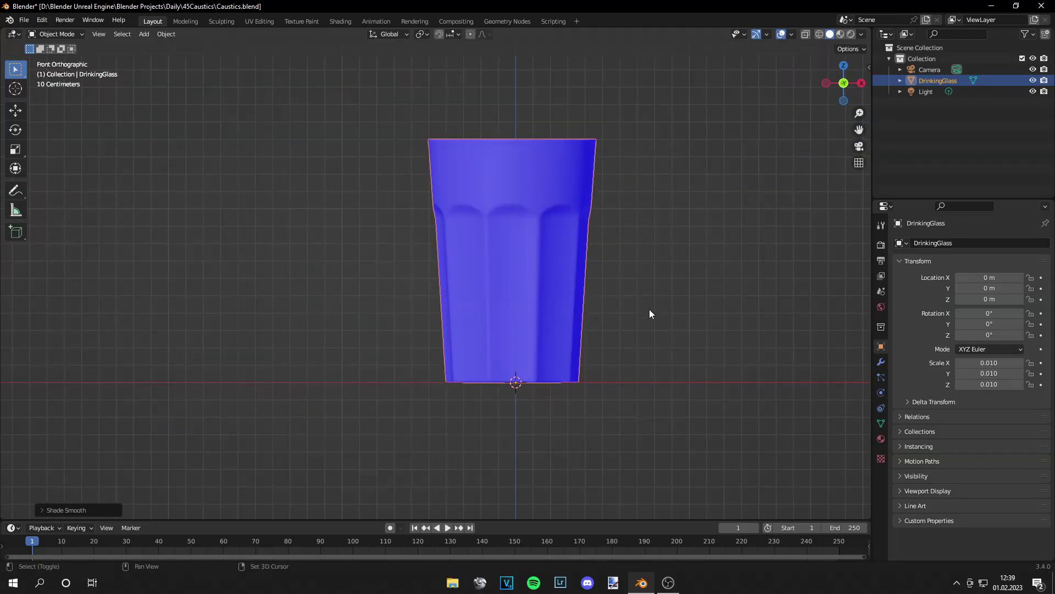
scroll(582, 246, "up", 5)
scroll(578, 251, "up", 2)
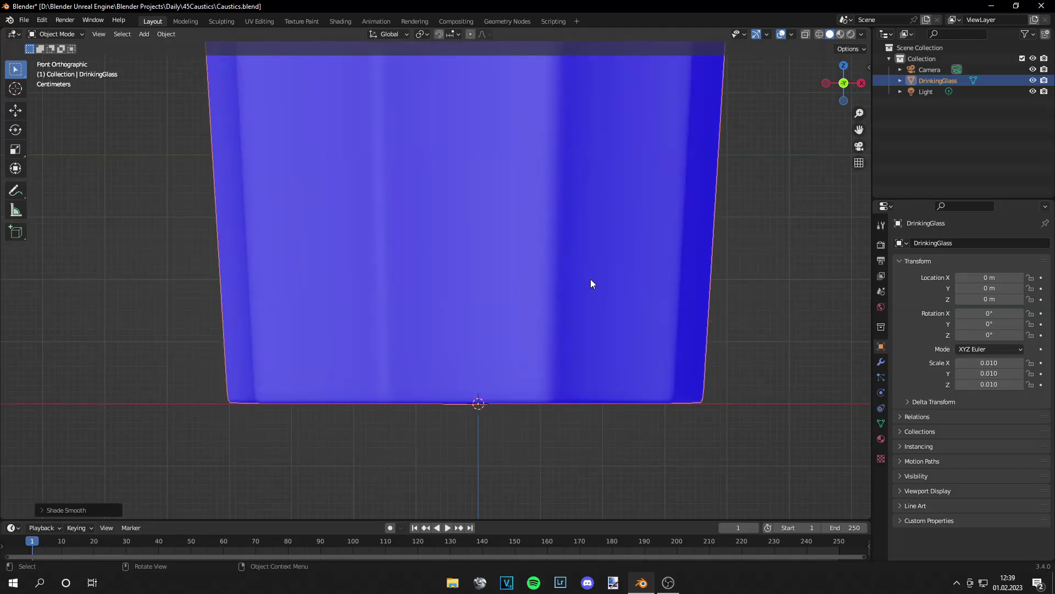
scroll(591, 280, "up", 2)
key("g")
key("z")
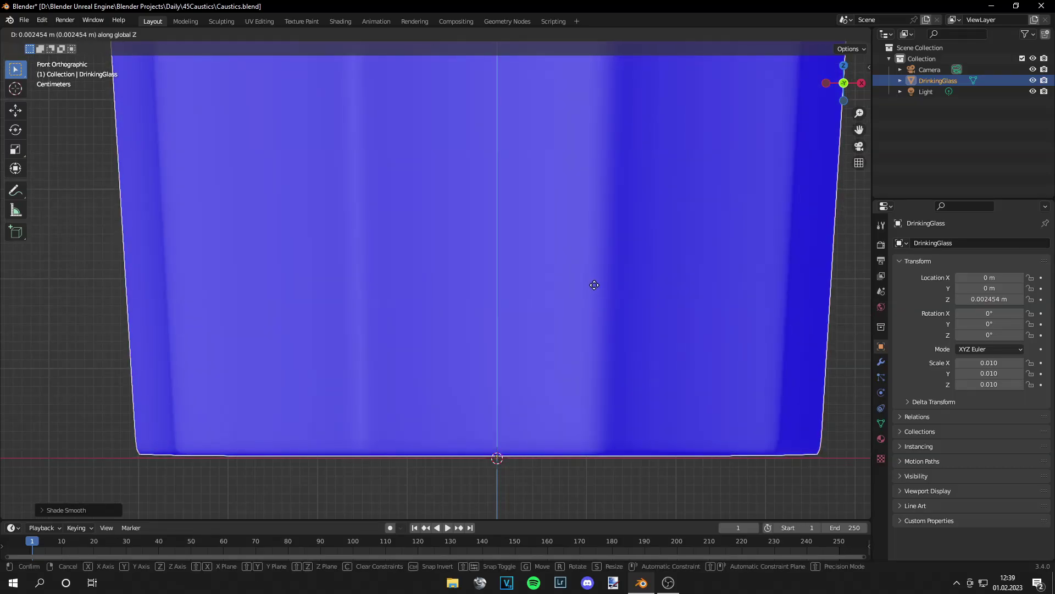
left_click(592, 282)
scroll(592, 281, "down", 6)
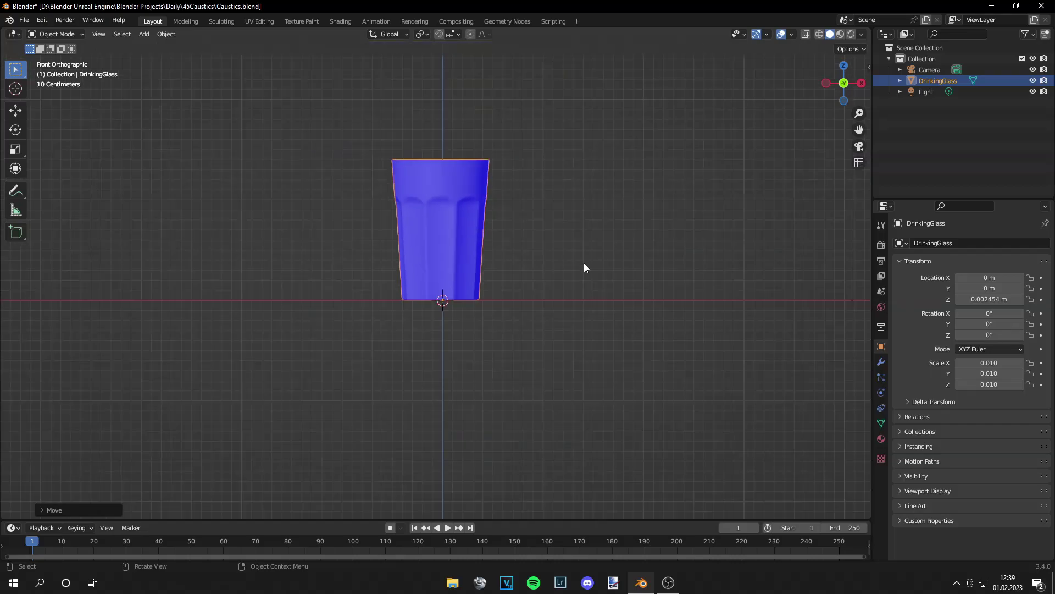
Check the face orientation inside the glass and turn the Face Orientation overlay off.
middle_click_drag(584, 262, 544, 304)
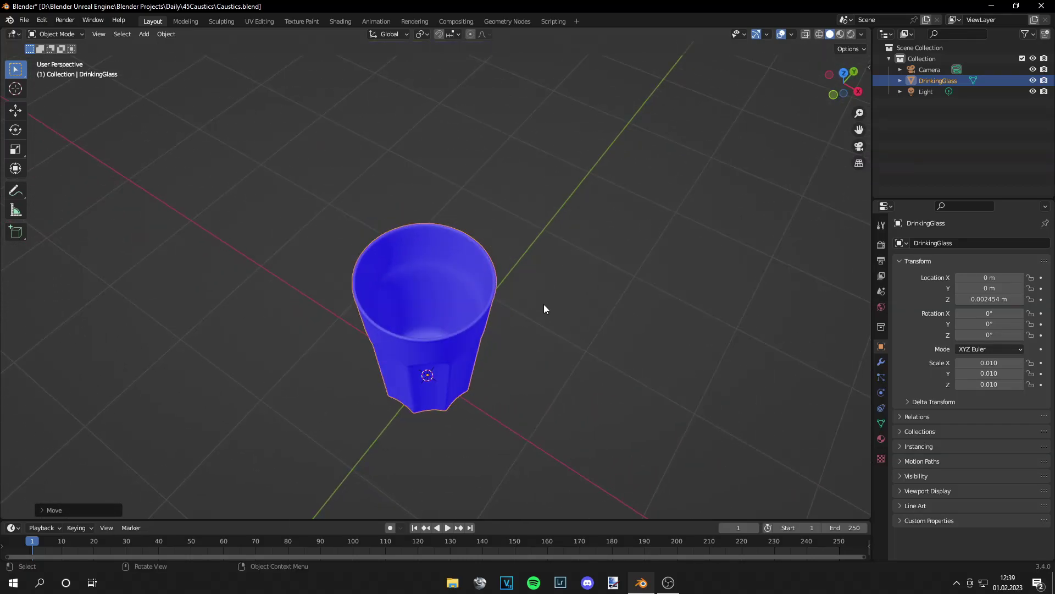
scroll(543, 304, "up", 4)
left_click(793, 34)
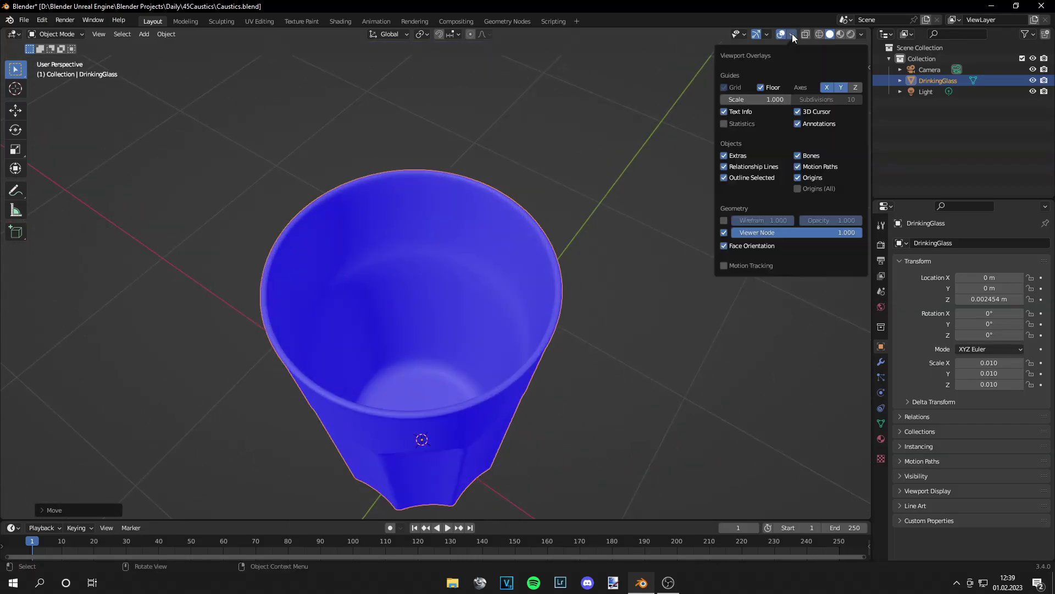
left_click(728, 248)
scroll(655, 274, "down", 5)
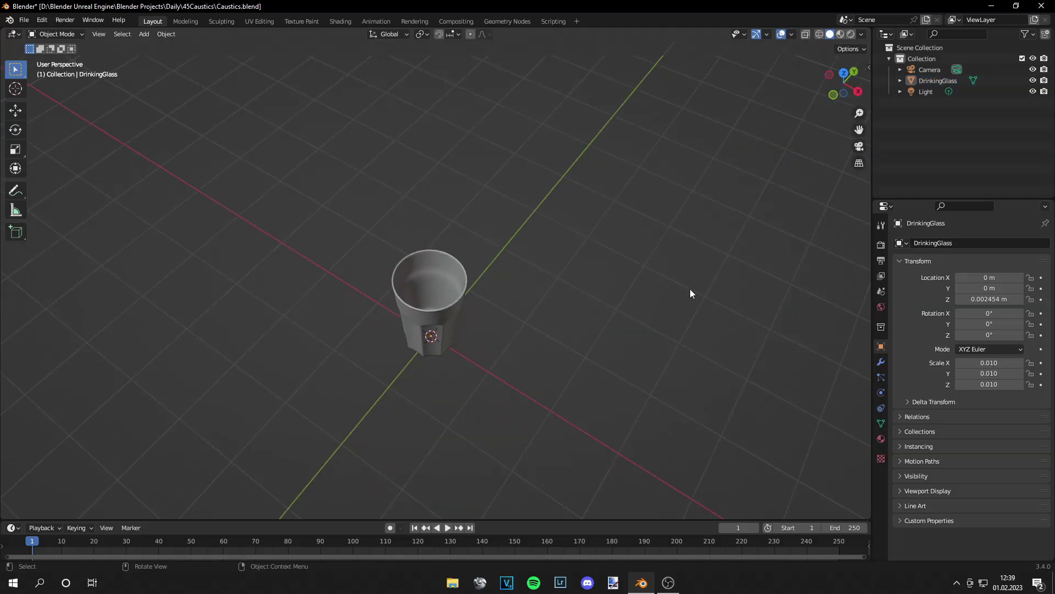
Set the render engine to Cycles with GPU Compute as the device, and expand the Light Paths settings.
left_click(881, 245)
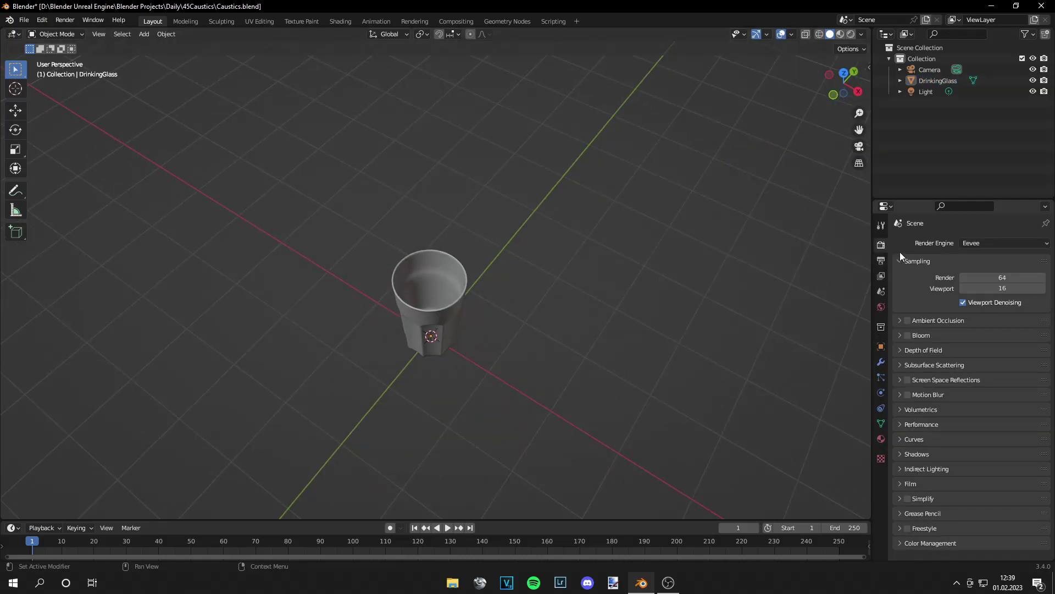
left_click(984, 244)
left_click(978, 285)
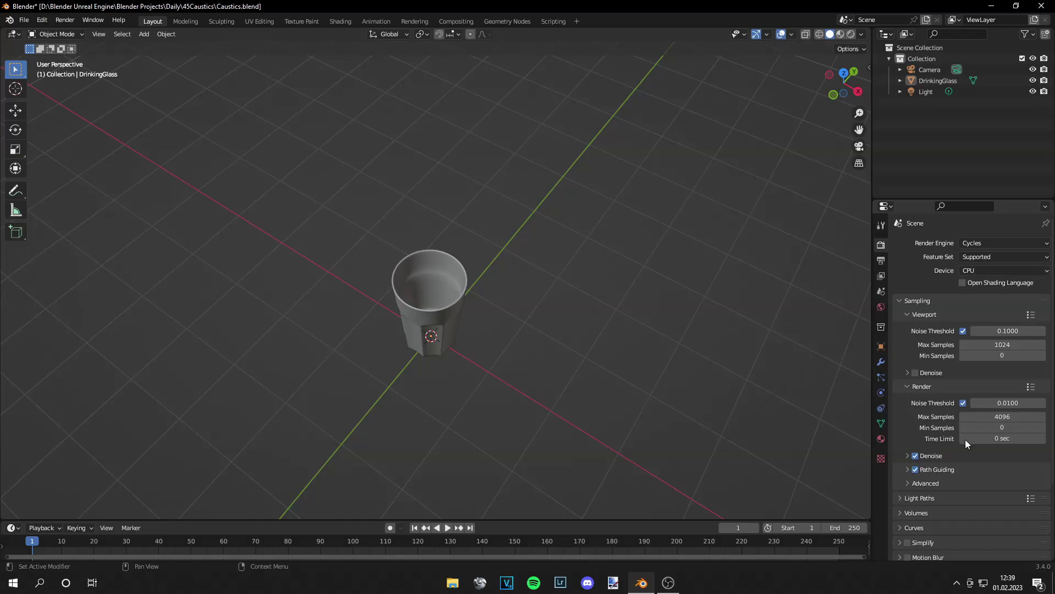
left_click(992, 268)
left_click(988, 295)
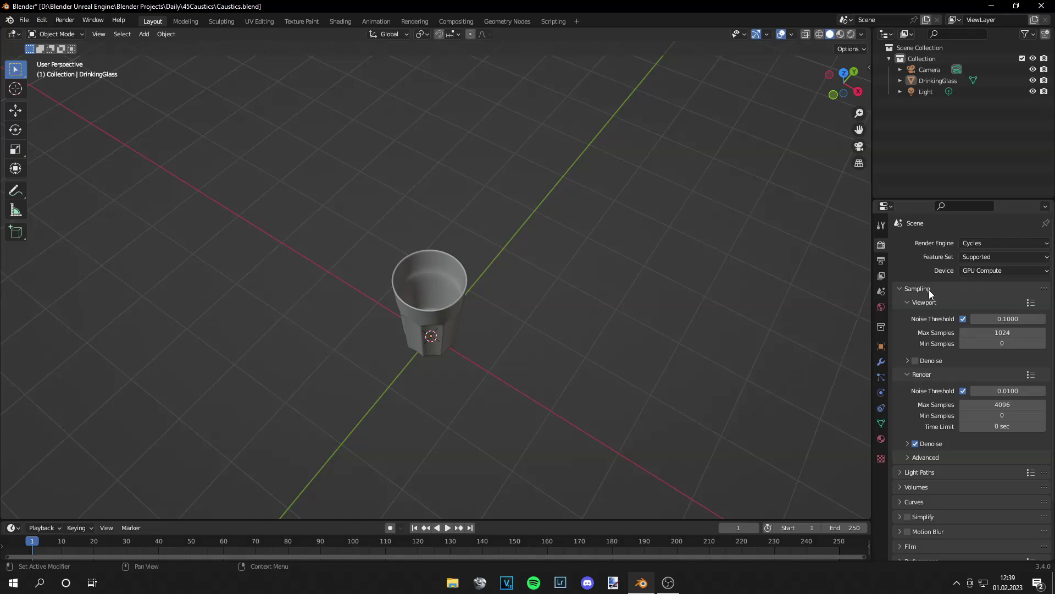
left_click(912, 471)
scroll(898, 438, "down", 7)
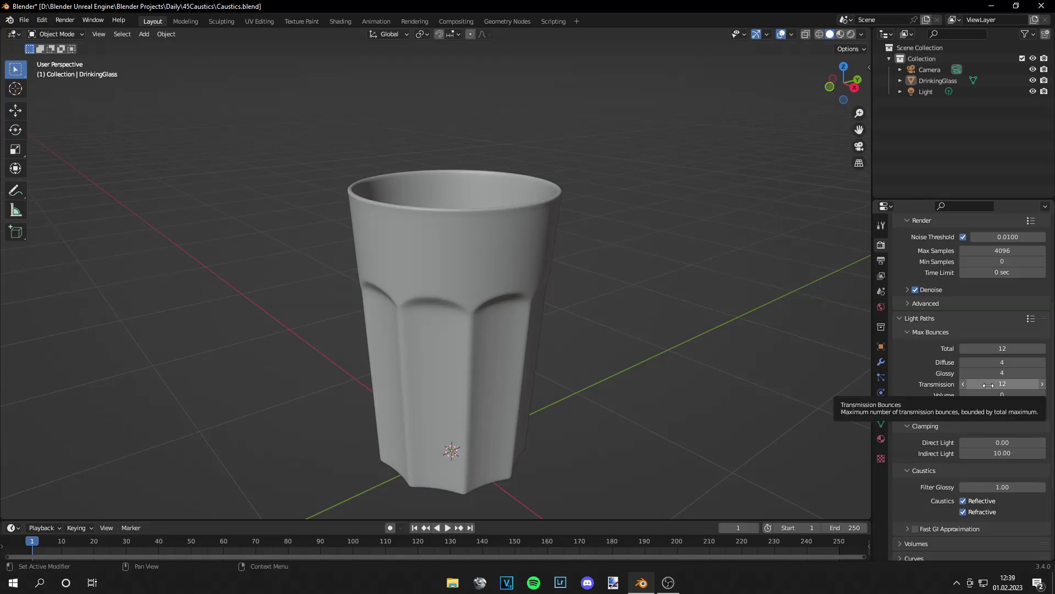
Examine the inner and outer wall faces of the glass mesh in face select mode, and return to Object Mode.
left_click(479, 259)
key("Tab")
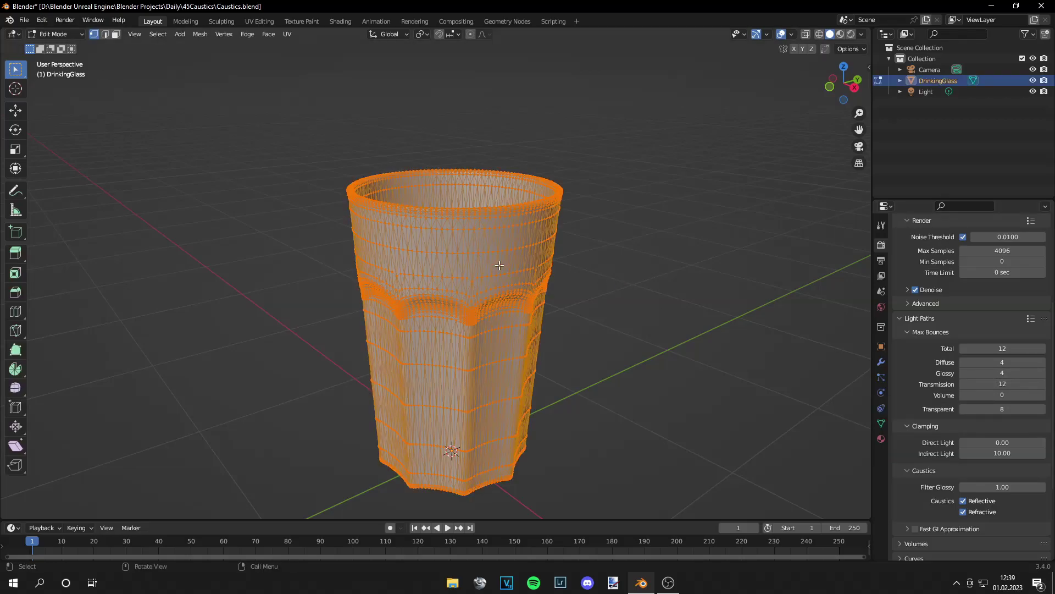
left_click(115, 34)
middle_click_drag(558, 219, 475, 362)
left_click(466, 266)
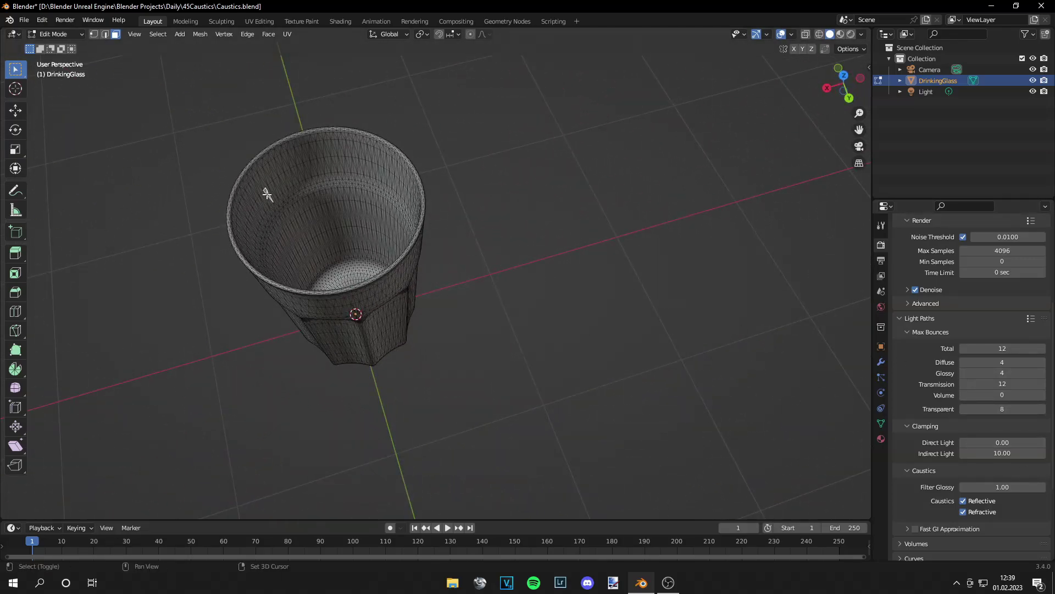
middle_click_drag(295, 200, 416, 222)
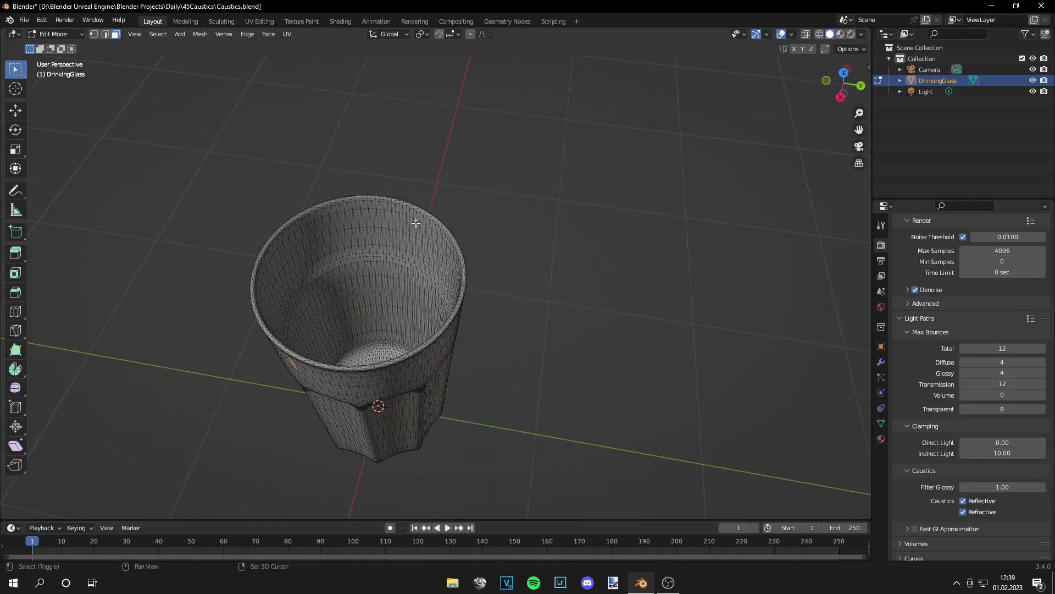
middle_click_drag(487, 233, 685, 288)
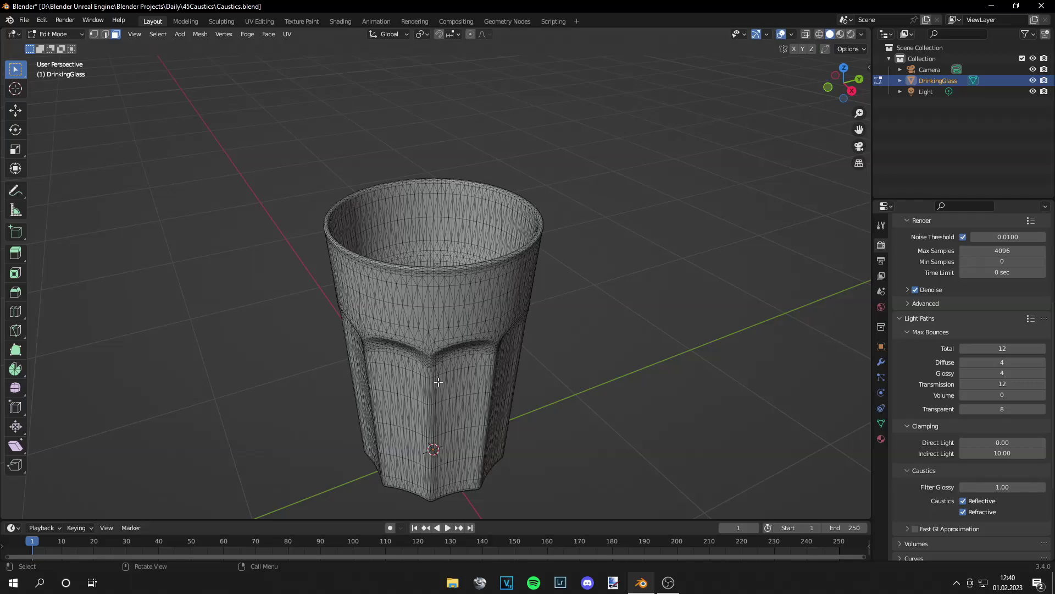
key("Tab")
middle_click_drag(488, 253, 480, 285)
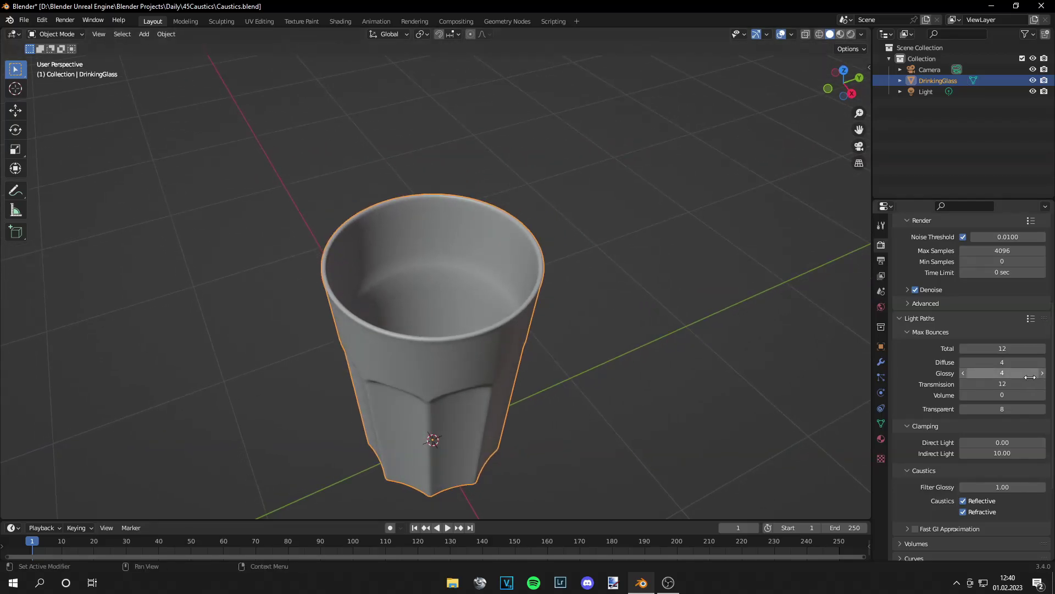
Set the maximum transmission bounces to 4.
left_click(1008, 374)
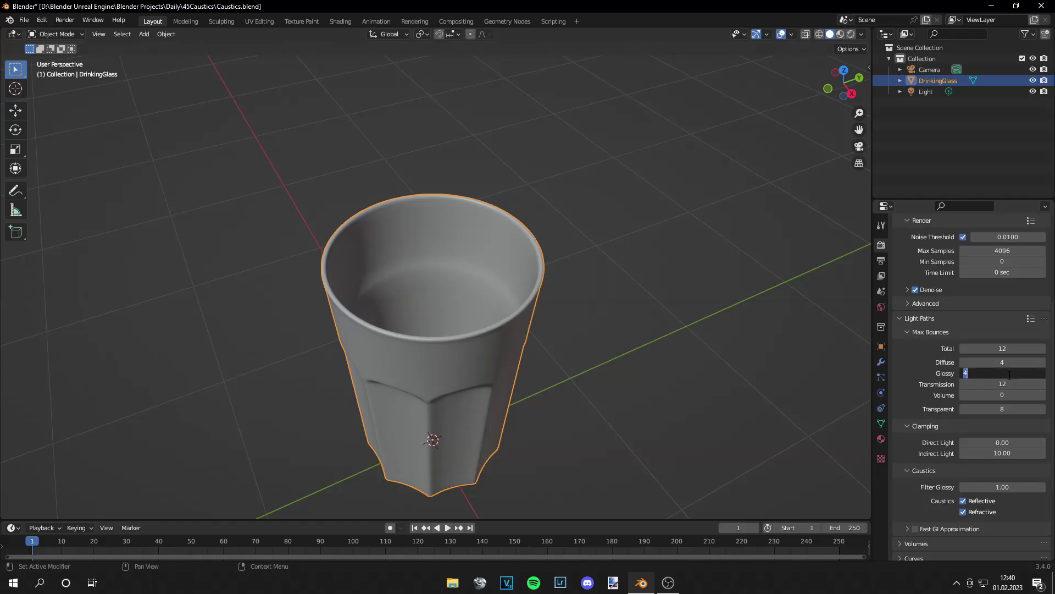
double_click(1007, 383)
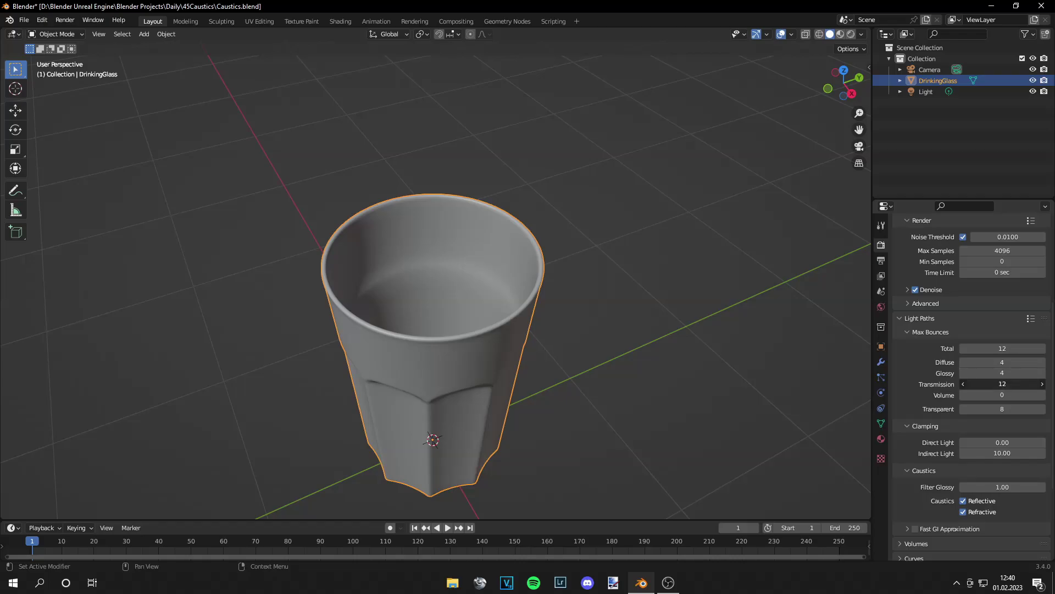
left_click(1006, 383)
key("Return")
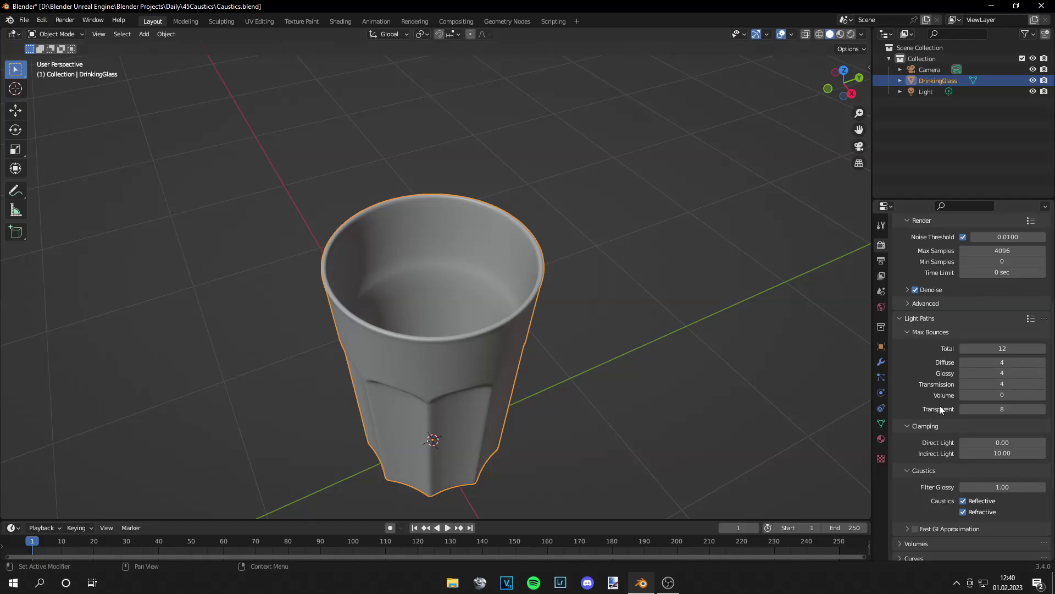
Set the maximum light bounces to 5 for transmission, 1 for diffuse and 2 for glossy.
left_click(1002, 384)
type("5")
key("Return")
left_click(1011, 361)
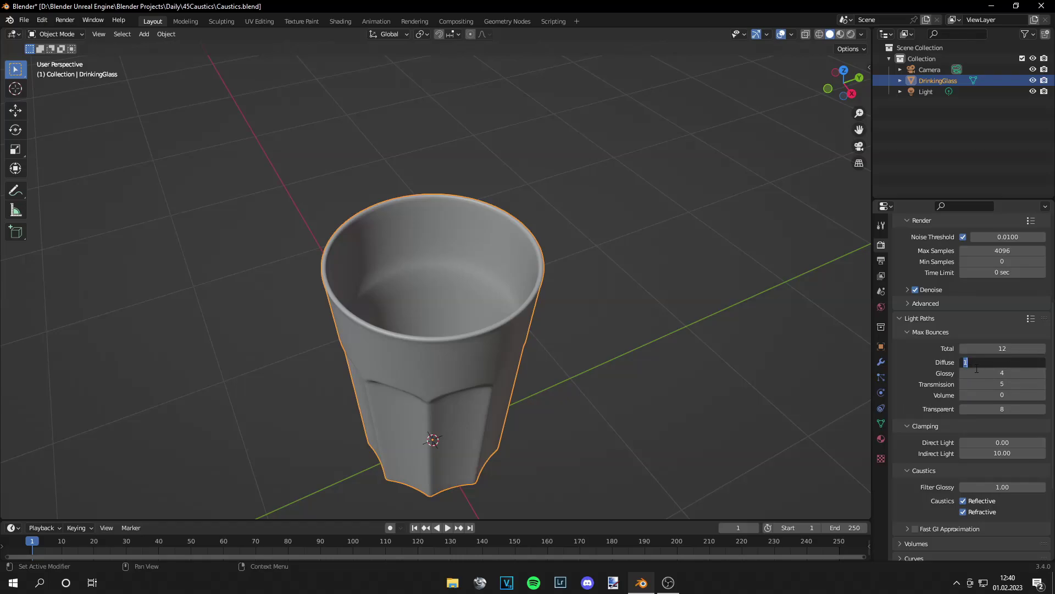
type("1")
key("Return")
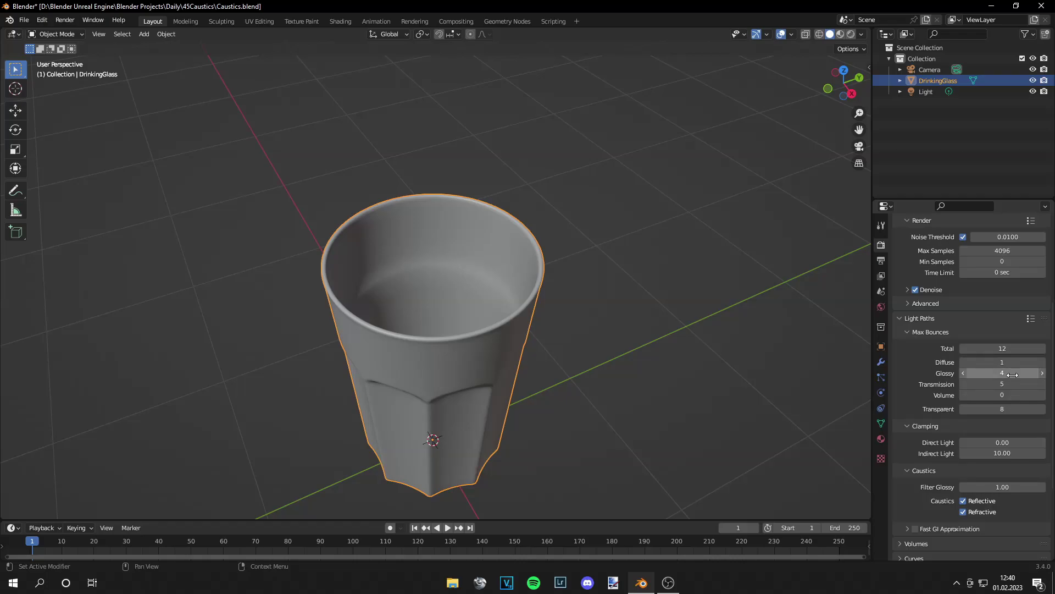
left_click(990, 372)
type("2")
key("Return")
Set the total maximum bounces to 5 and the transparent bounces to 1.
left_click(1010, 348)
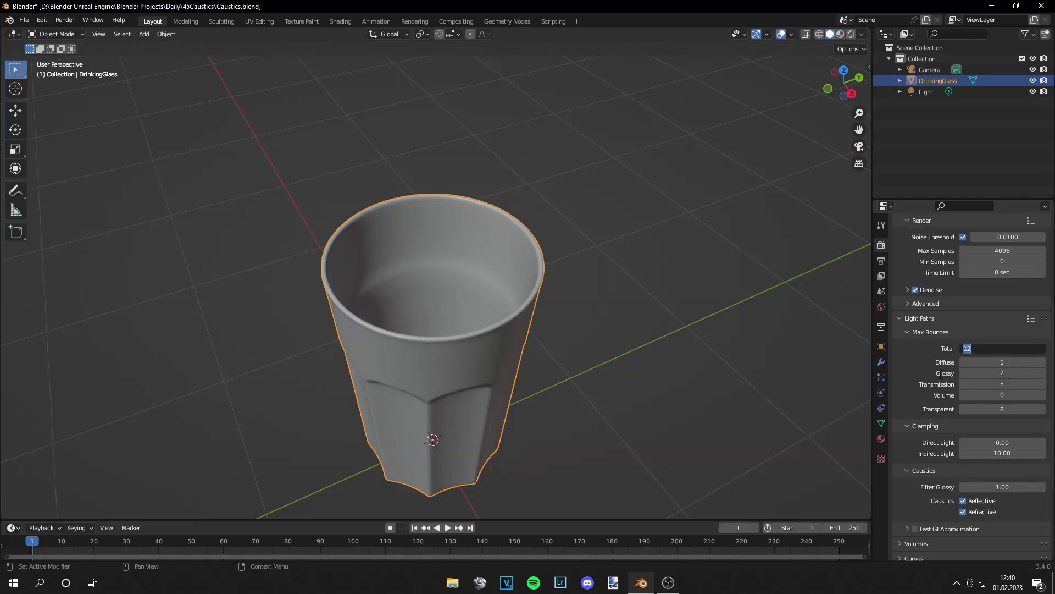
type("5")
left_click(1000, 409)
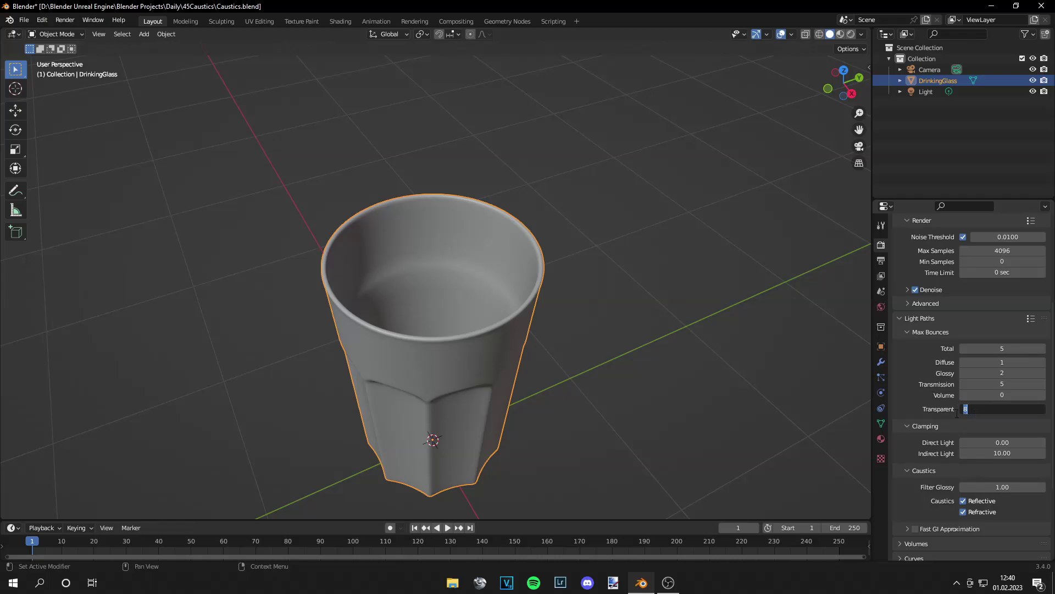
type("1")
key("Return")
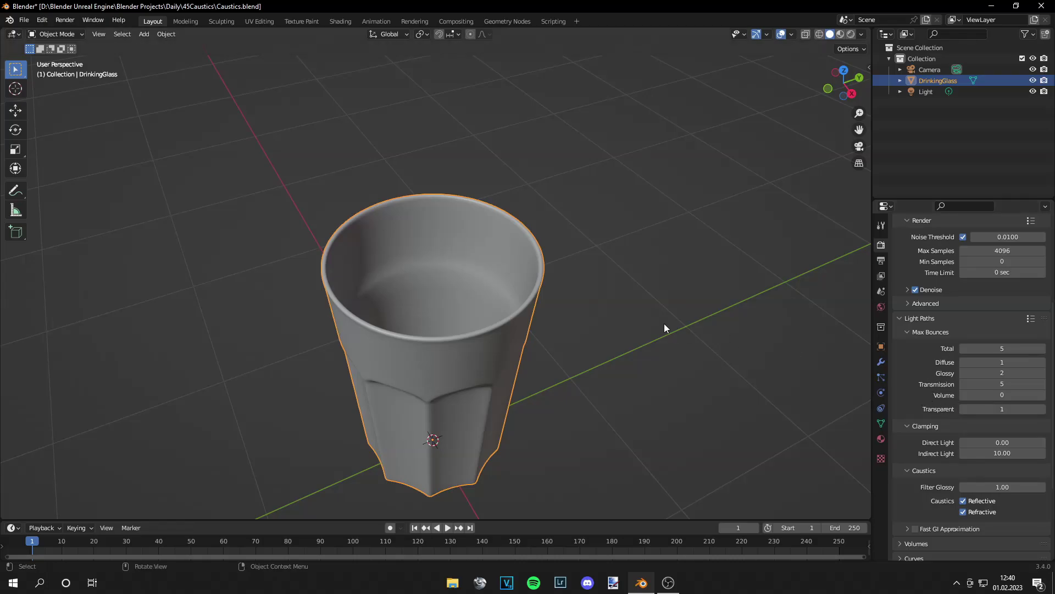
left_click(640, 315)
scroll(626, 324, "down", 5)
middle_click_drag(618, 331, 645, 271)
scroll(634, 302, "up", 5)
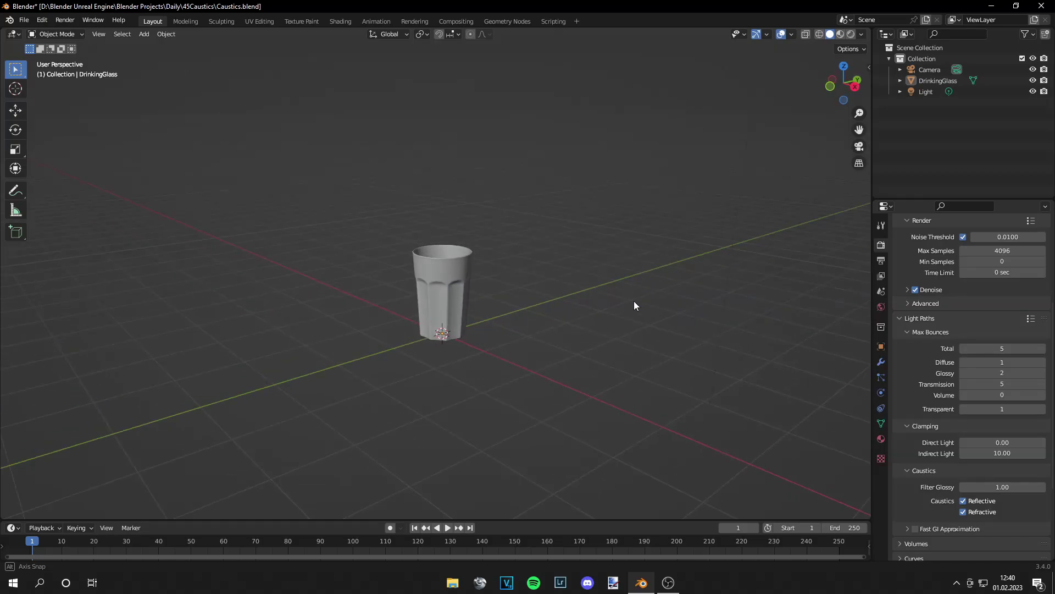
left_click(507, 273)
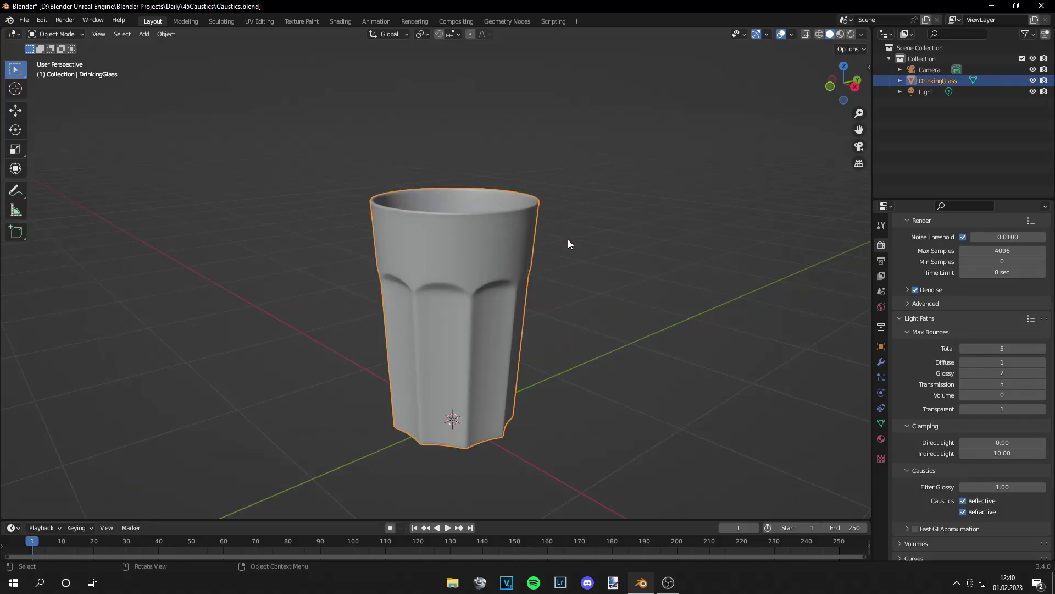
middle_click_drag(522, 241, 522, 291)
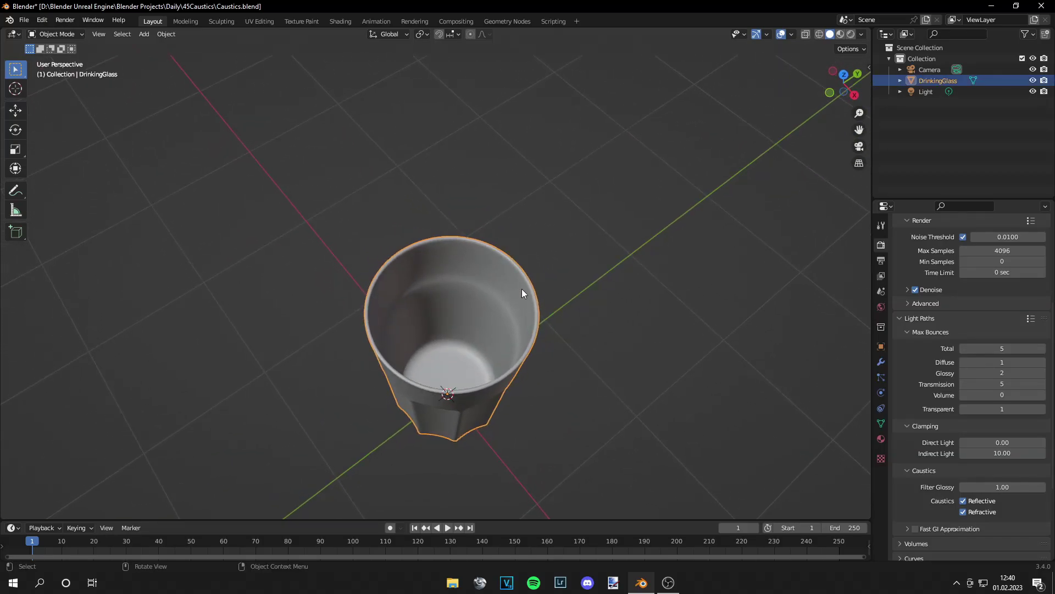
Place a copy of the drinking glass behind the original, and delete that copy.
key("KP_7")
key("ctrl+c")
key("ctrl+v")
key("g")
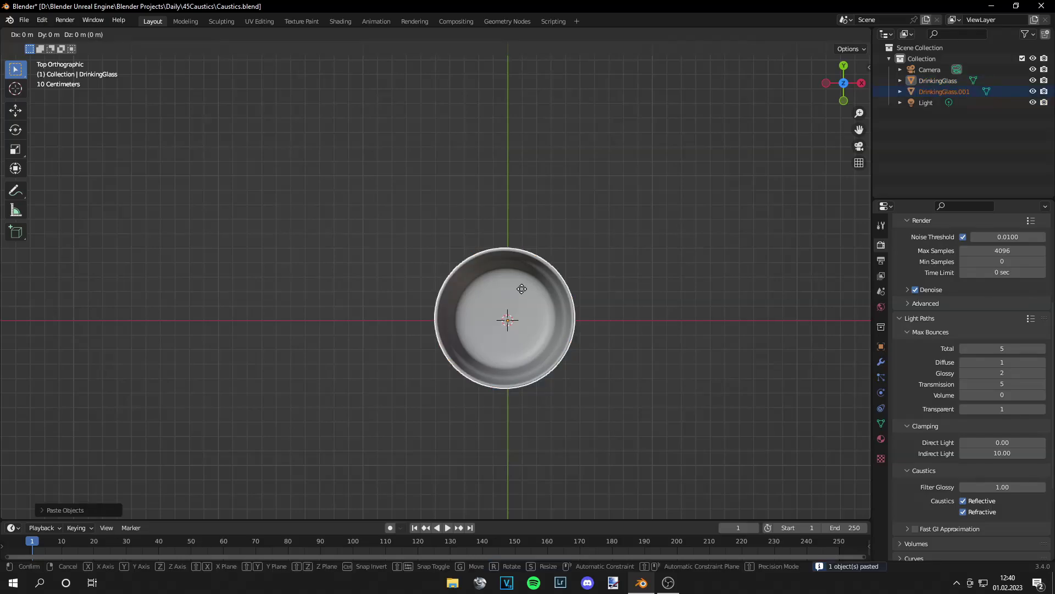
left_click(457, 140)
middle_click_drag(642, 274, 568, 213)
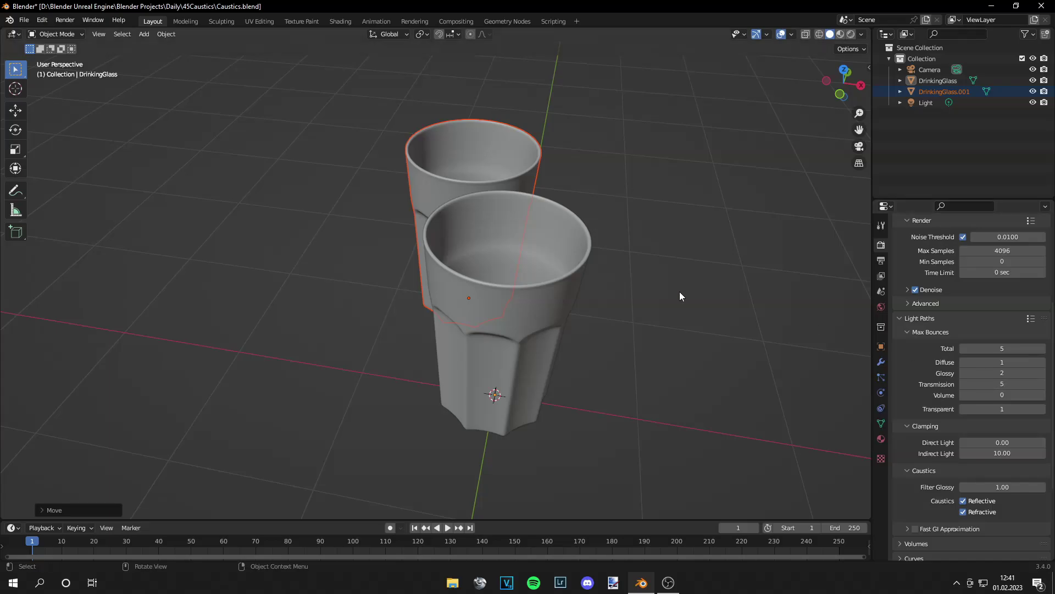
key("Delete")
Add a mesh plane as the ground under the glass and scale it by 5.
middle_click_drag(517, 169, 594, 290)
scroll(455, 339, "up", 5)
mouse_move(455, 338)
middle_mouse_down()
mouse_move(487, 332)
mouse_move(463, 347)
middle_mouse_up()
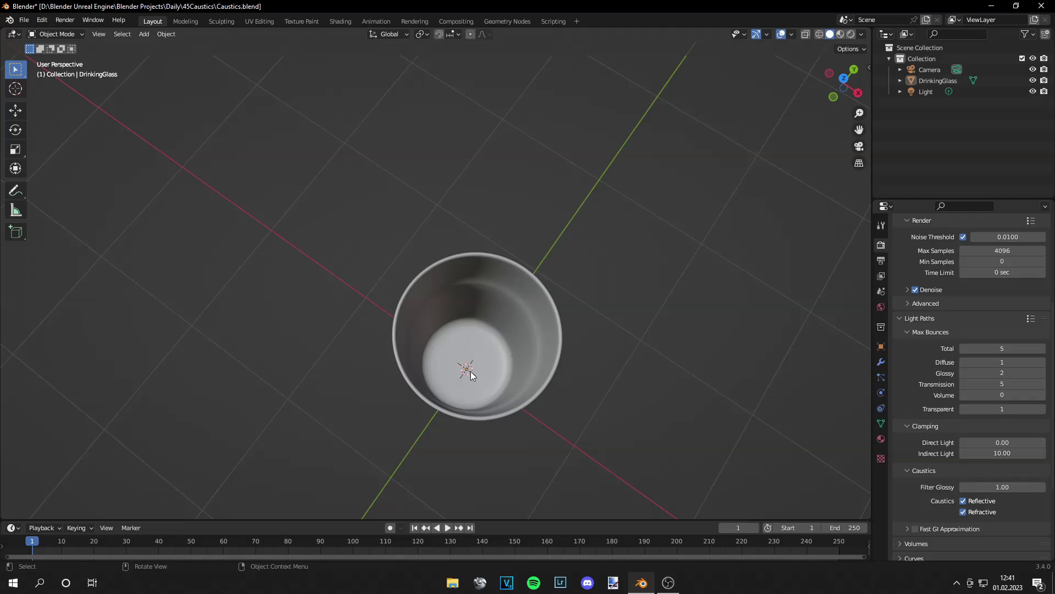
scroll(470, 371, "down", 4)
middle_click_drag(589, 286, 575, 341)
key("shift+a")
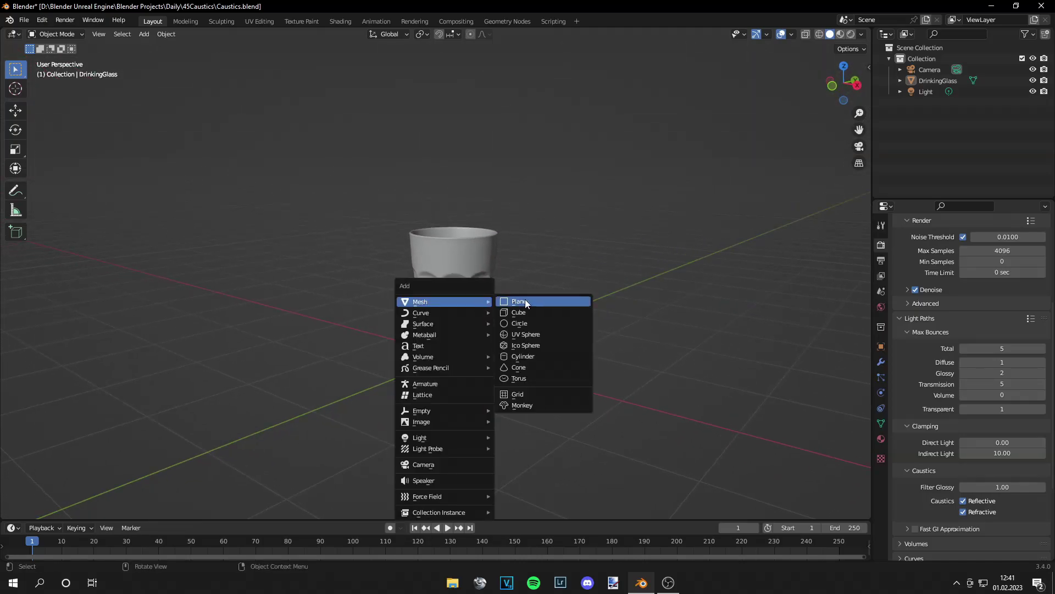
left_click(522, 301)
type("s5")
key("Return")
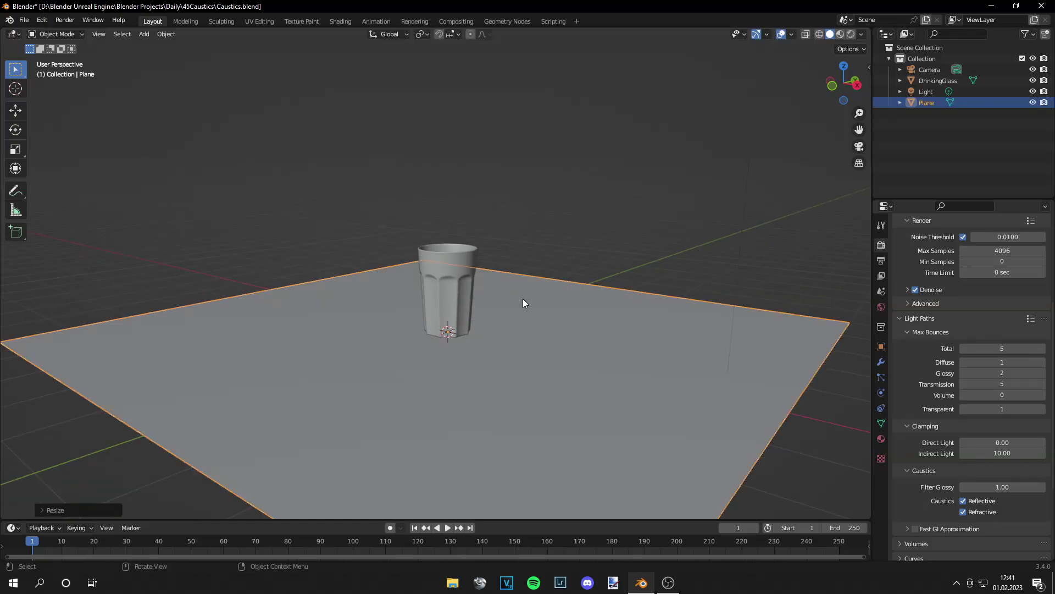
Enable receiving shadow caustics on the plane and casting shadow caustics on the drinking glass.
left_click(586, 179)
middle_click_drag(586, 179, 572, 228)
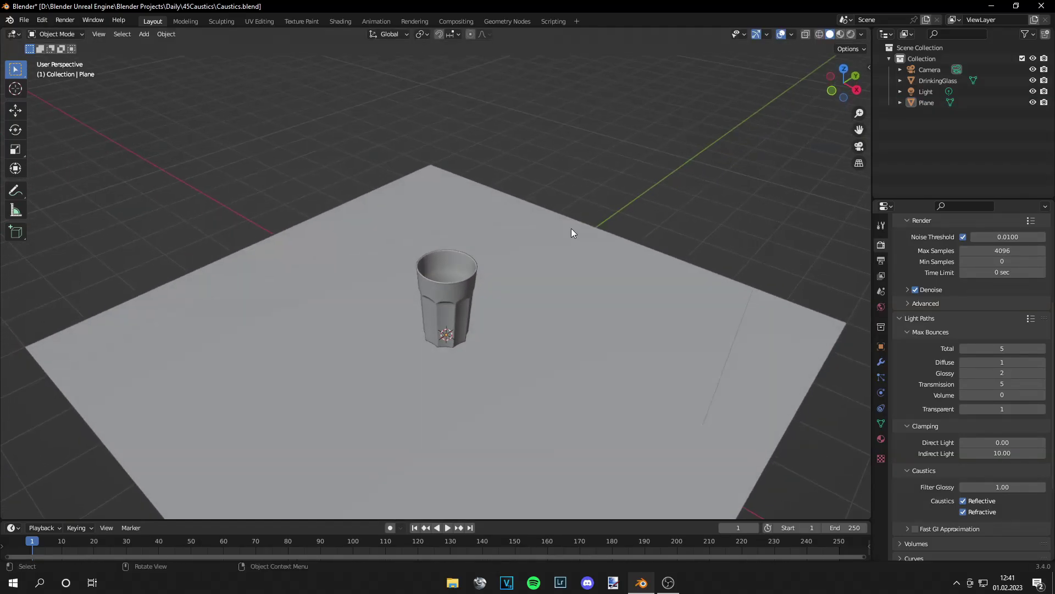
left_click(515, 299)
middle_click_drag(545, 268, 555, 231)
left_click(881, 347)
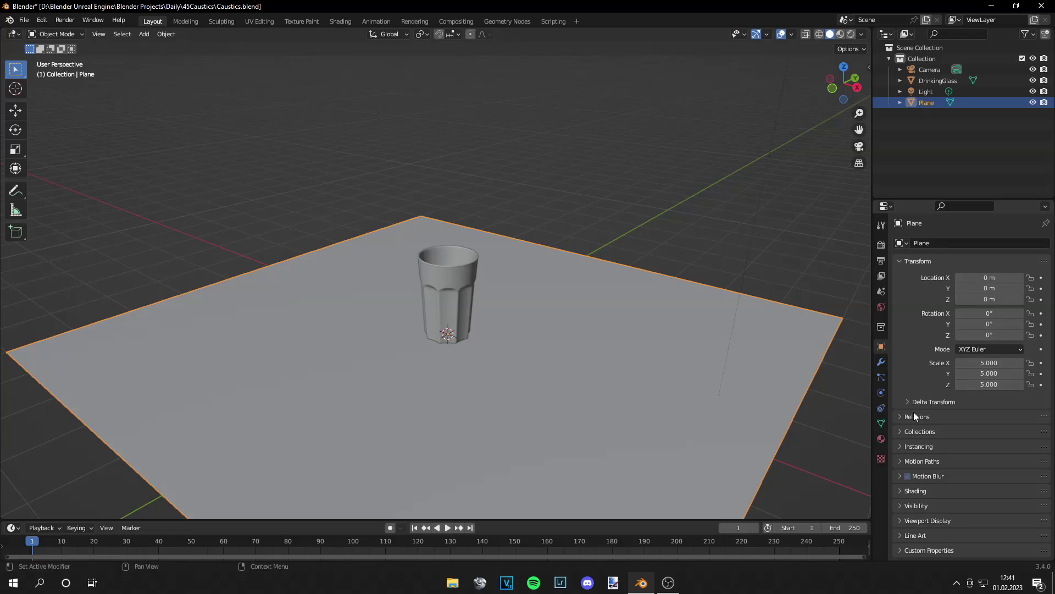
left_click(916, 490)
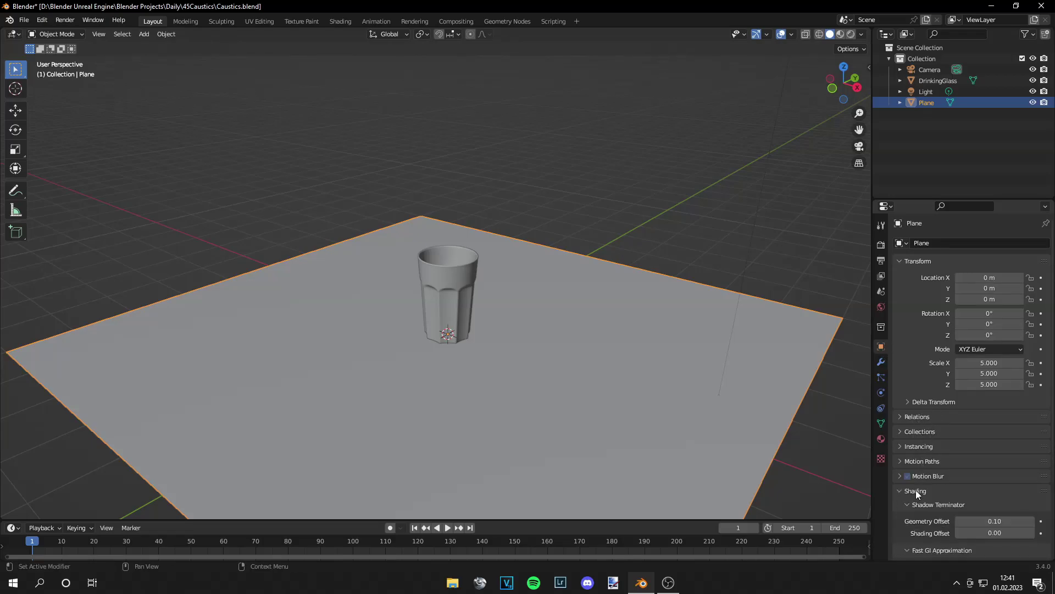
scroll(921, 487, "down", 5)
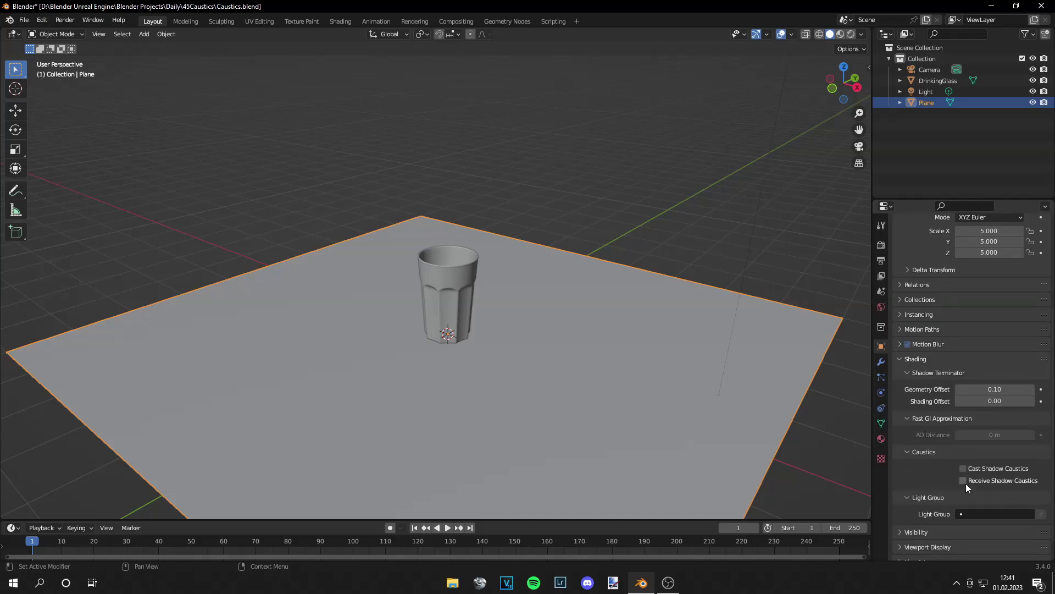
left_click(459, 300)
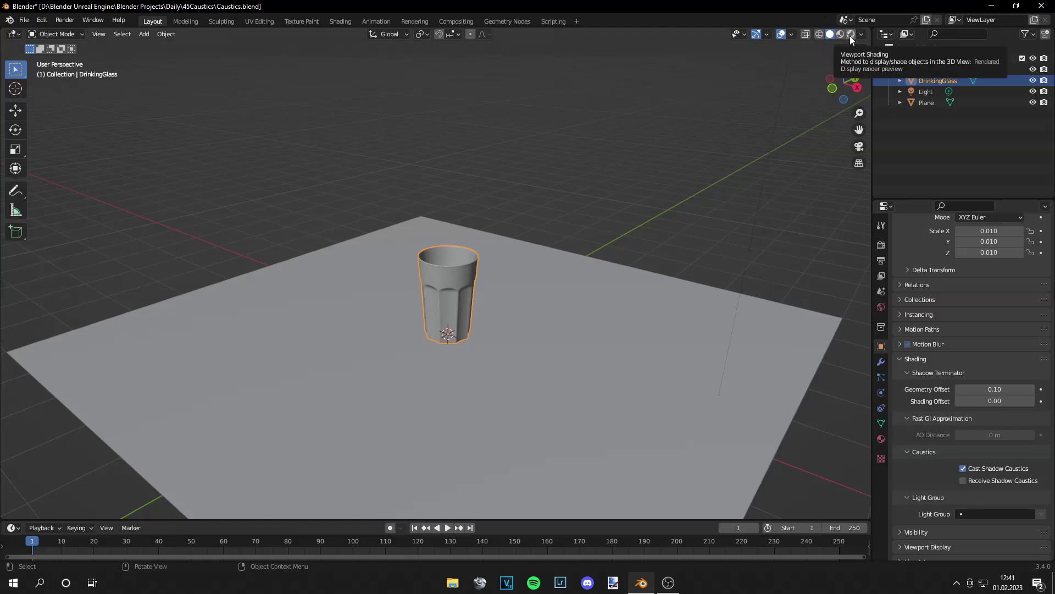
Display the viewport in rendered shading, remove the scene's light, and switch to the Shading workspace.
left_click(851, 35)
mouse_move(664, 177)
middle_mouse_down()
mouse_move(641, 188)
mouse_move(612, 229)
middle_mouse_up()
left_click(684, 170)
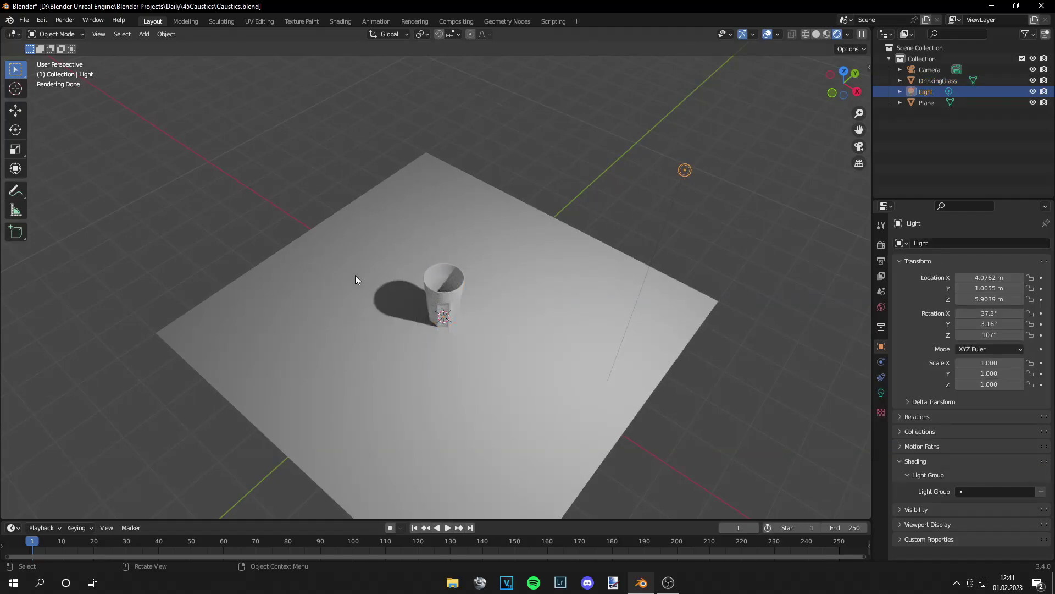
scroll(430, 297, "up", 2)
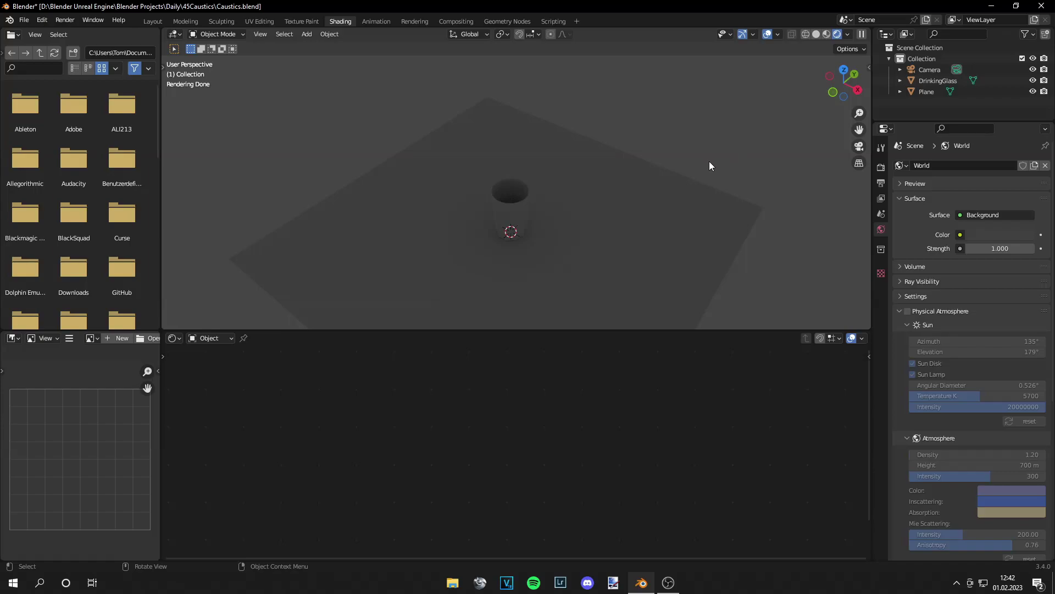
Try a Sky Texture as the world background color, and undo it.
left_click(961, 234)
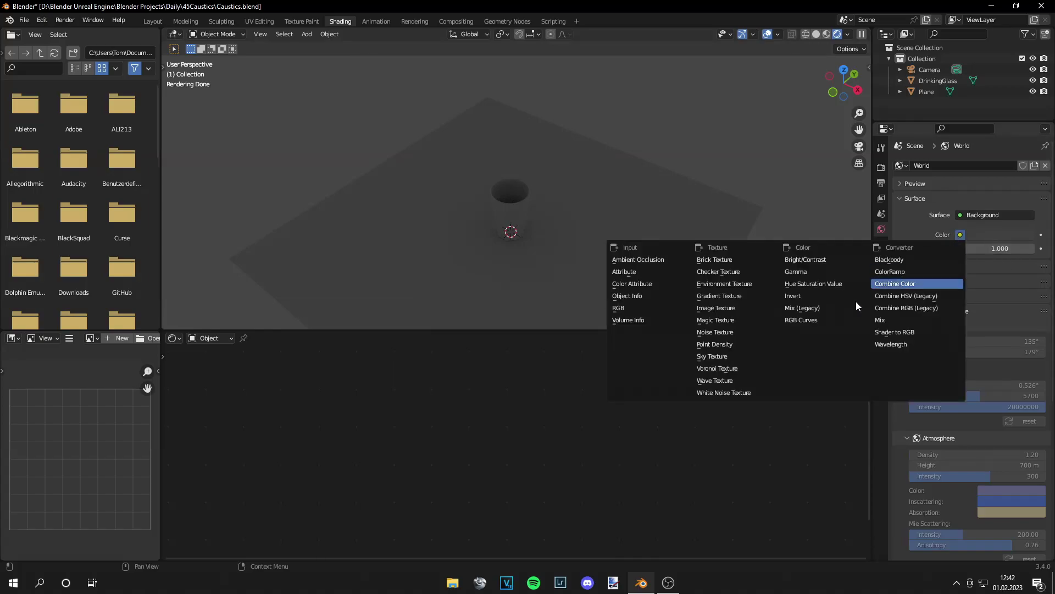
left_click(718, 356)
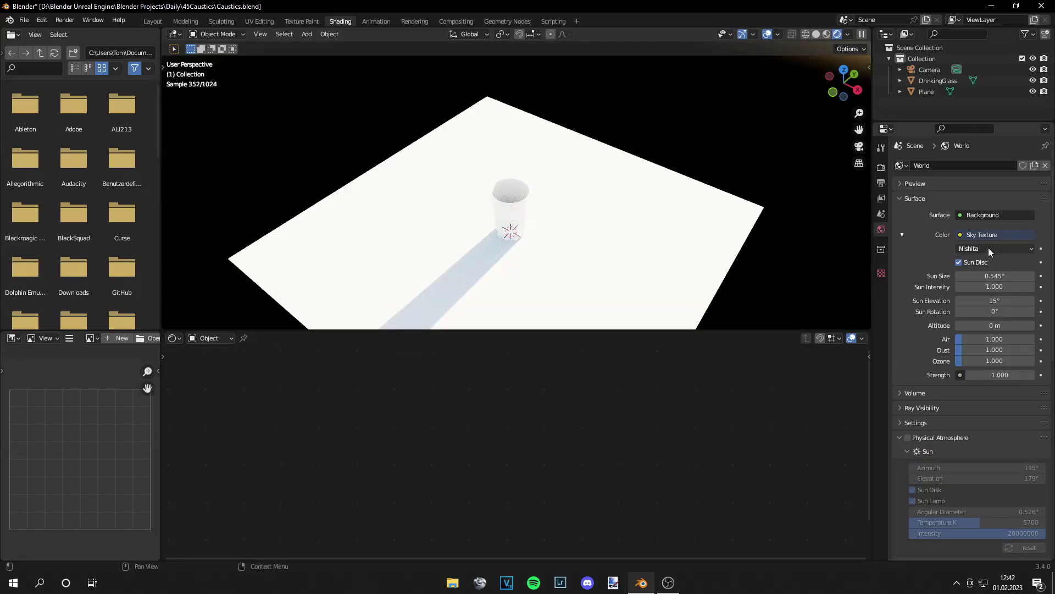
key("ctrl+z")
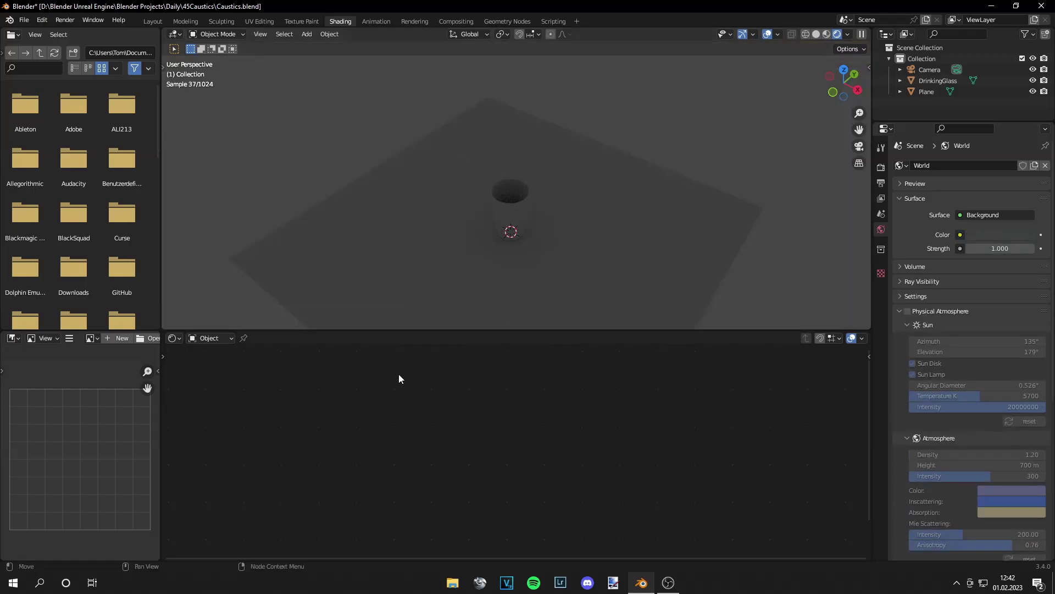
Add an Environment Texture node with Mountain.hdr to the world shader and connect its color to the Background color.
left_click(214, 337)
left_click(218, 361)
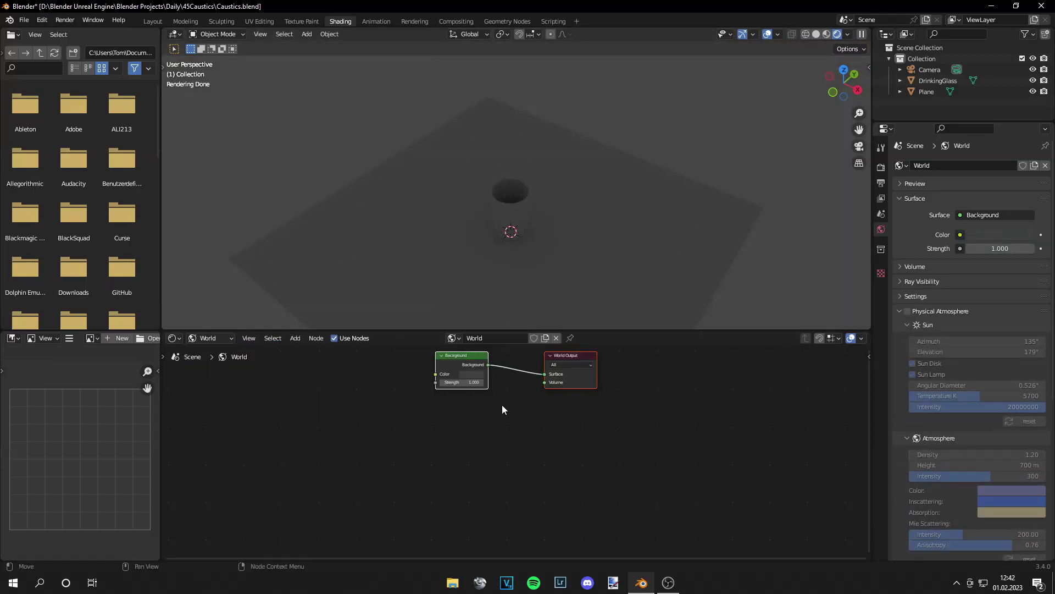
middle_click_drag(503, 409, 575, 449)
left_click(575, 450)
key("shift+a")
type("e")
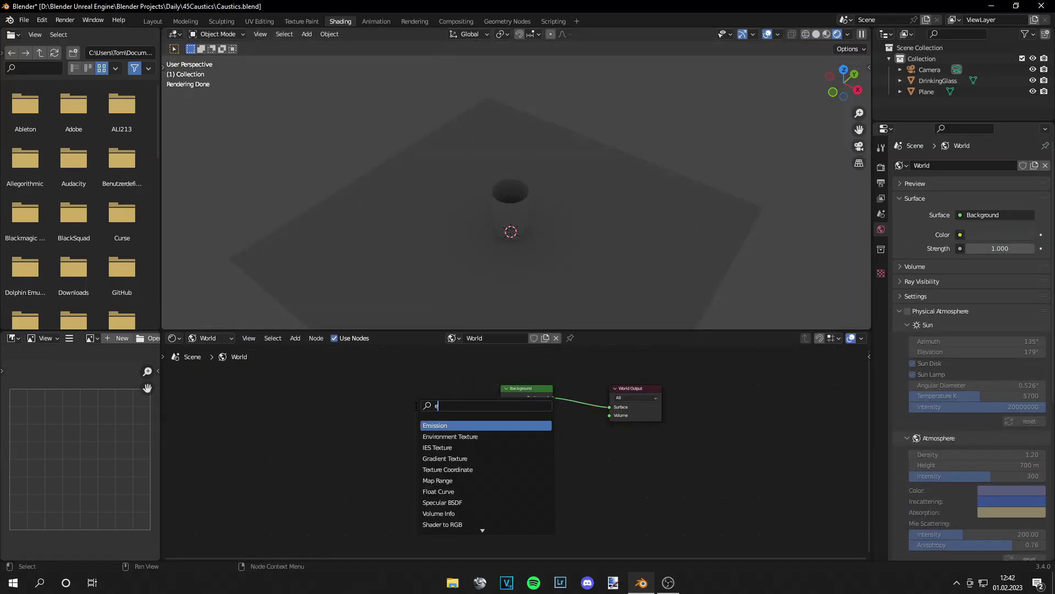
type("nvi")
key("Return")
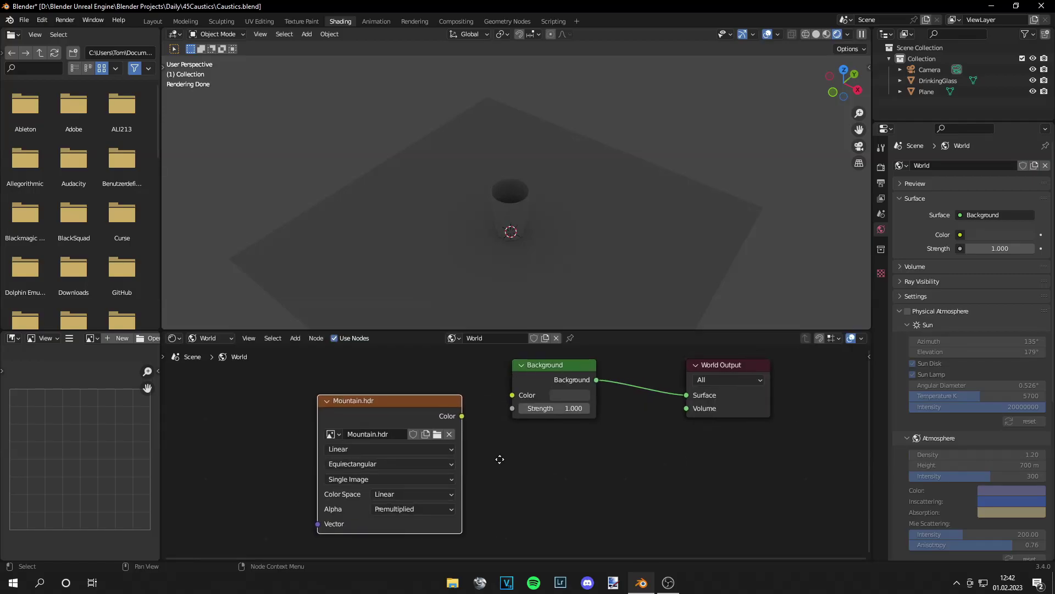
left_click_drag(463, 417, 513, 394)
Set the world background strength to 3.
middle_click_drag(527, 222, 688, 200)
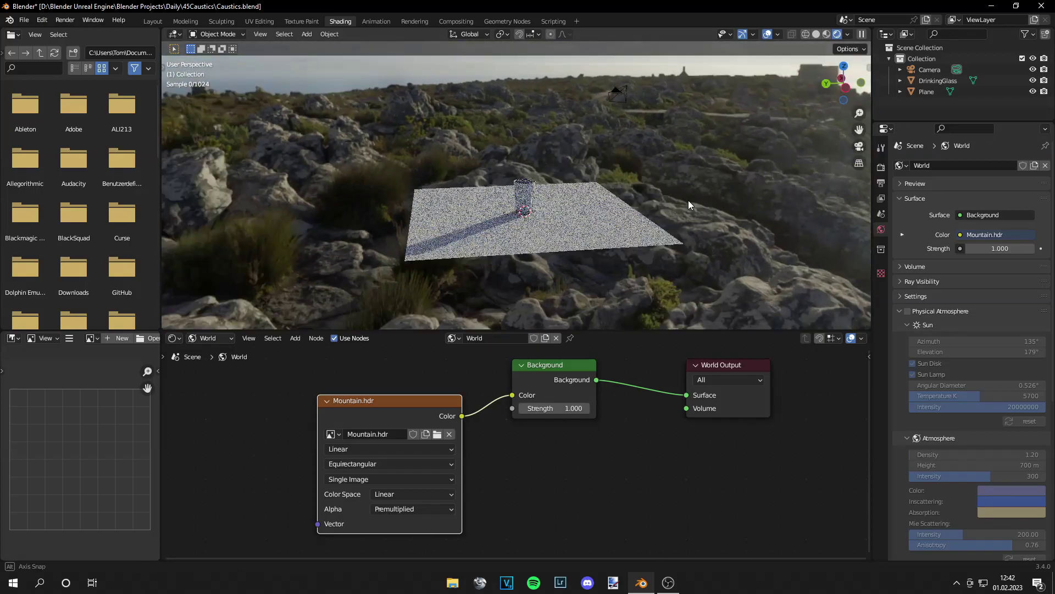
left_click(555, 407)
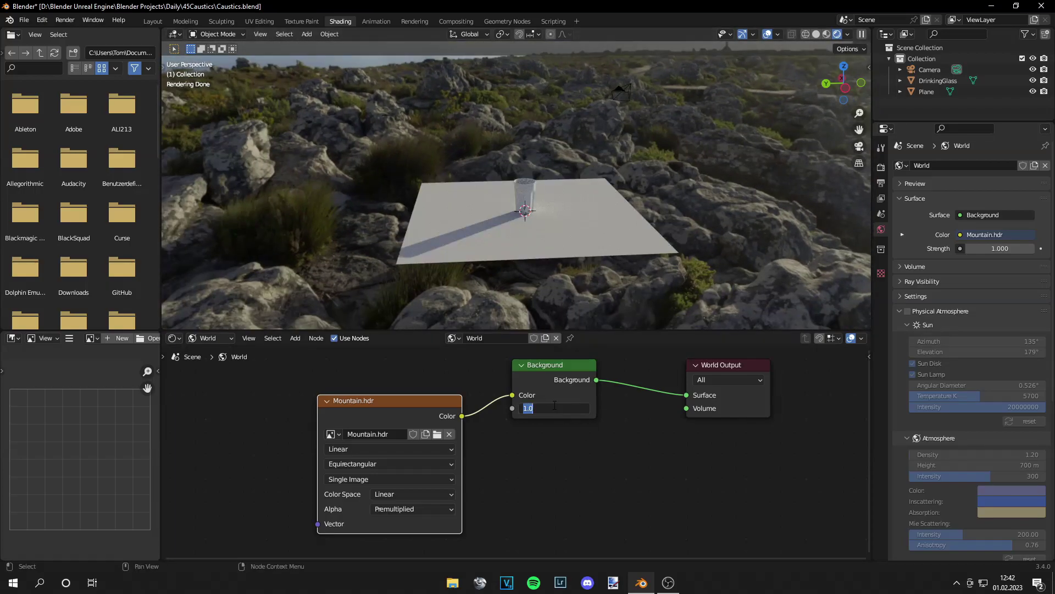
type("3")
key("Return")
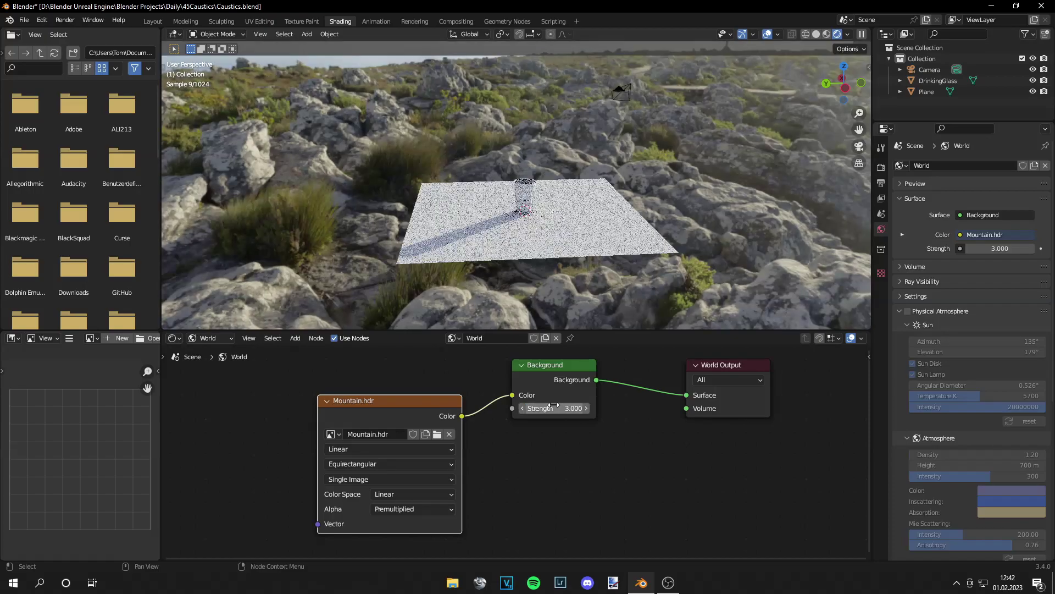
Set the transmission of the drinking glass material to 1.
middle_click_drag(561, 241, 503, 198)
scroll(517, 220, "up", 4)
left_click(215, 338)
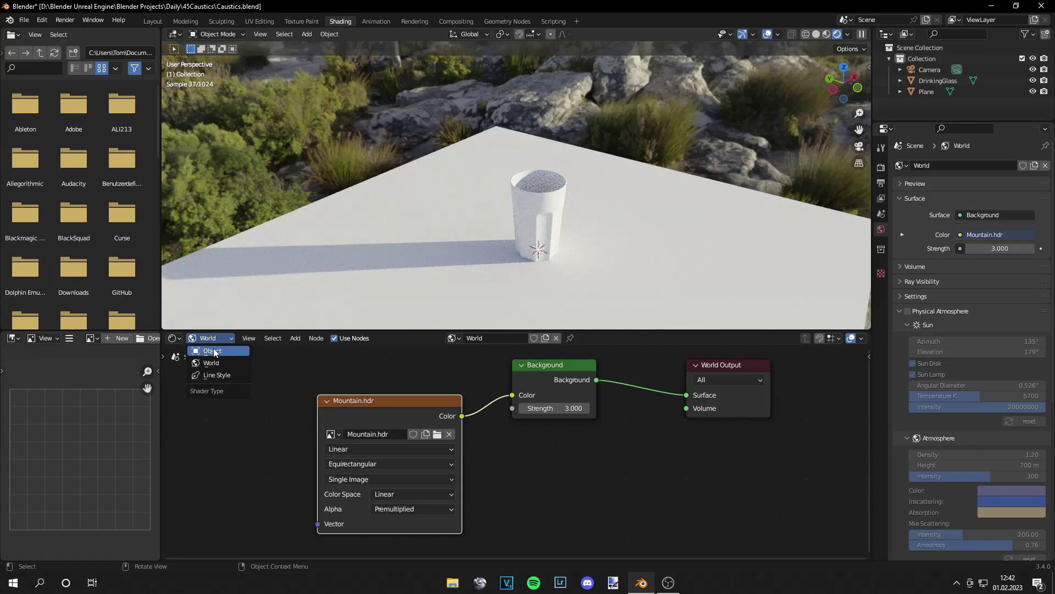
left_click(208, 350)
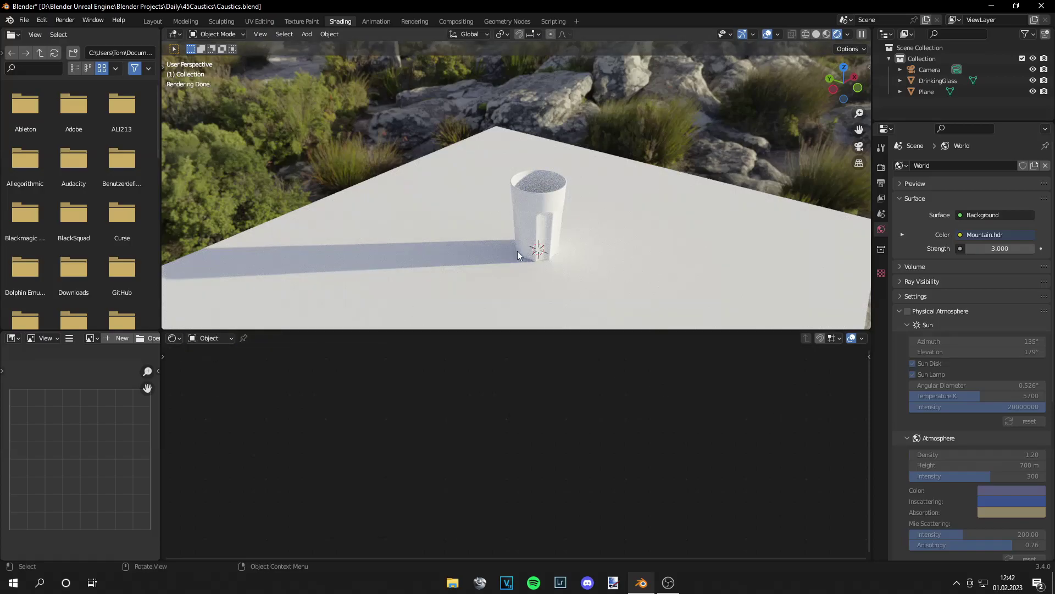
left_click(543, 211)
scroll(702, 456, "down", 3)
middle_click_drag(680, 488, 614, 430)
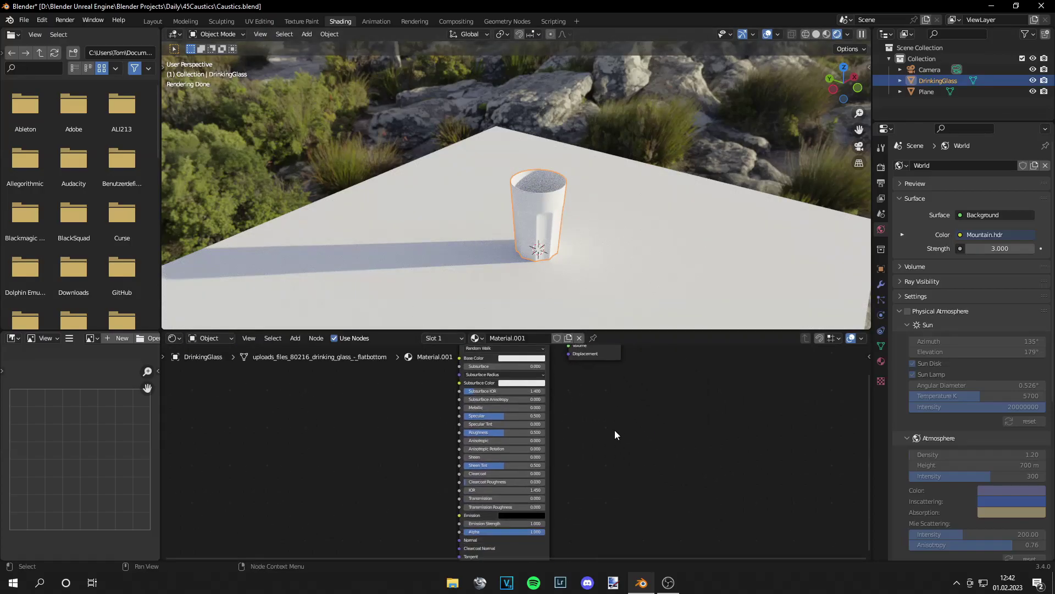
scroll(522, 475, "up", 2)
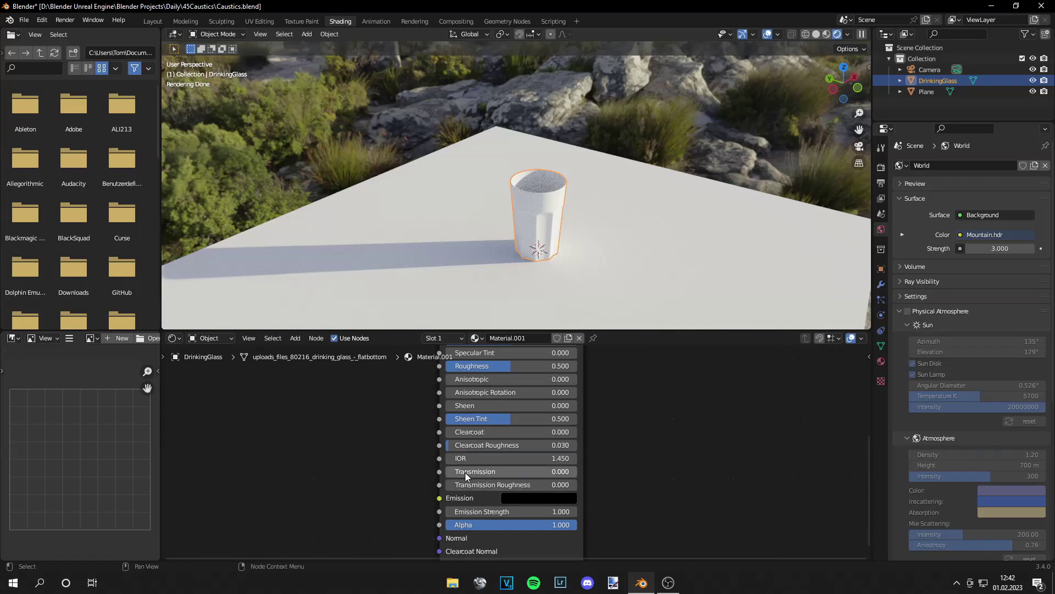
left_click_drag(460, 474, 574, 474)
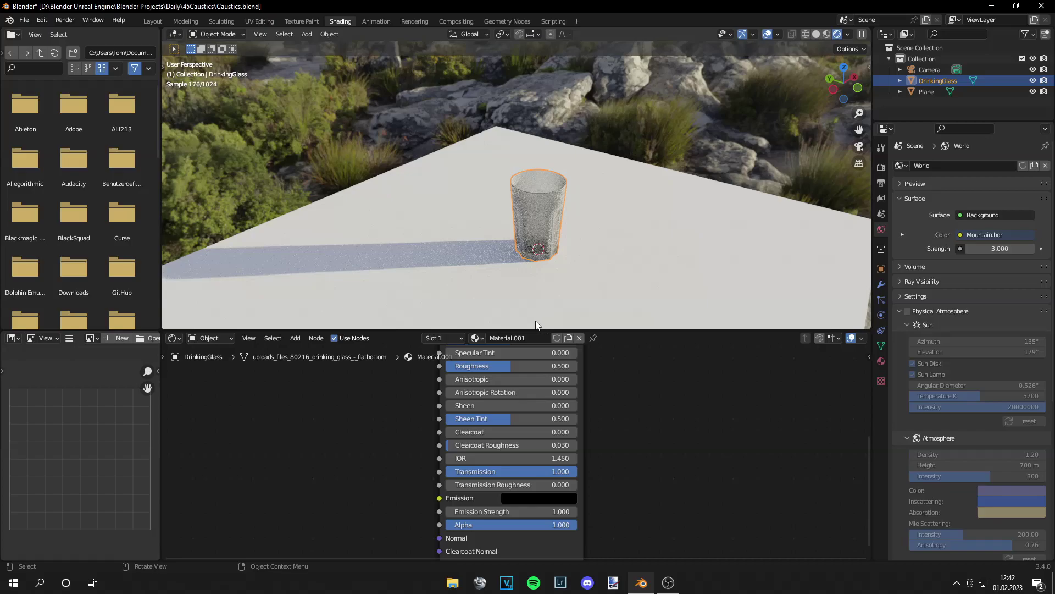
Set the roughness of the glass material to 0.
middle_click_drag(571, 262, 566, 257)
scroll(567, 256, "up", 5)
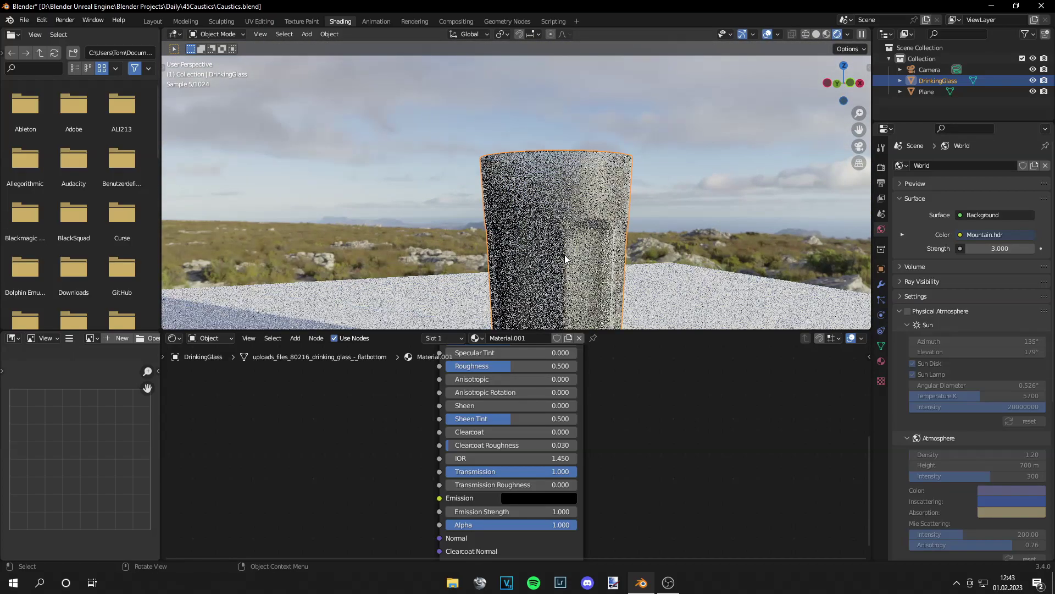
middle_click_drag(516, 372, 523, 420)
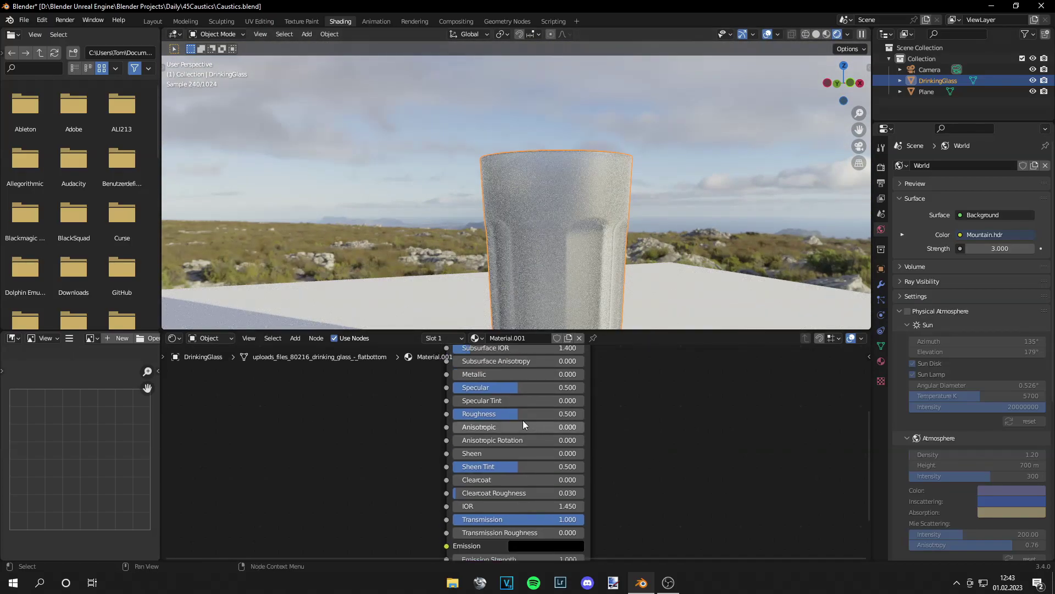
left_click_drag(526, 414, 468, 409)
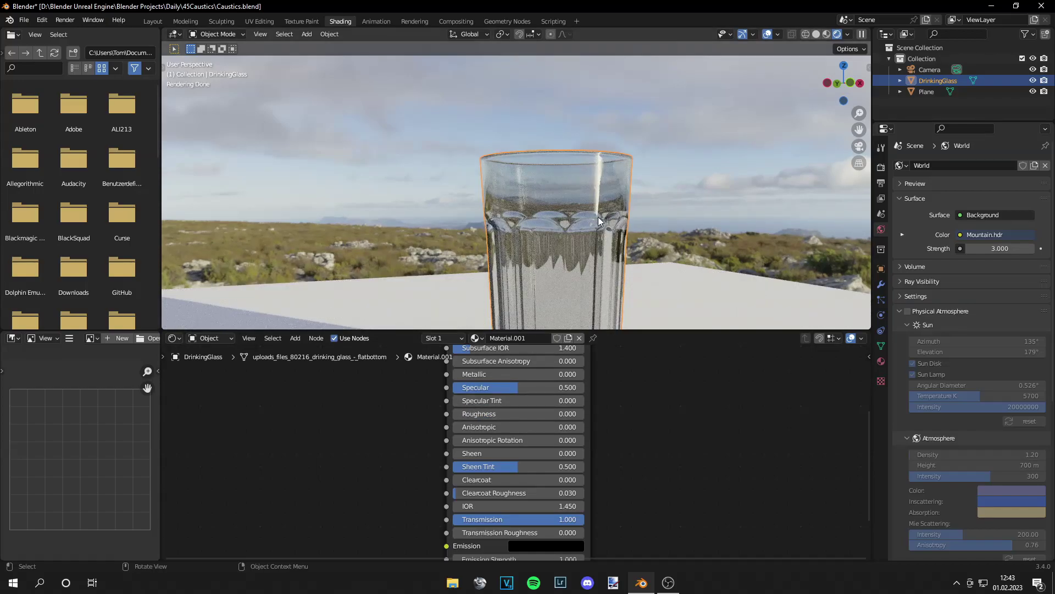
Enable shadow caustics in the world's surface settings and inspect the glass's shadow on the plane.
scroll(598, 216, "down", 4)
middle_click_drag(565, 206, 385, 201)
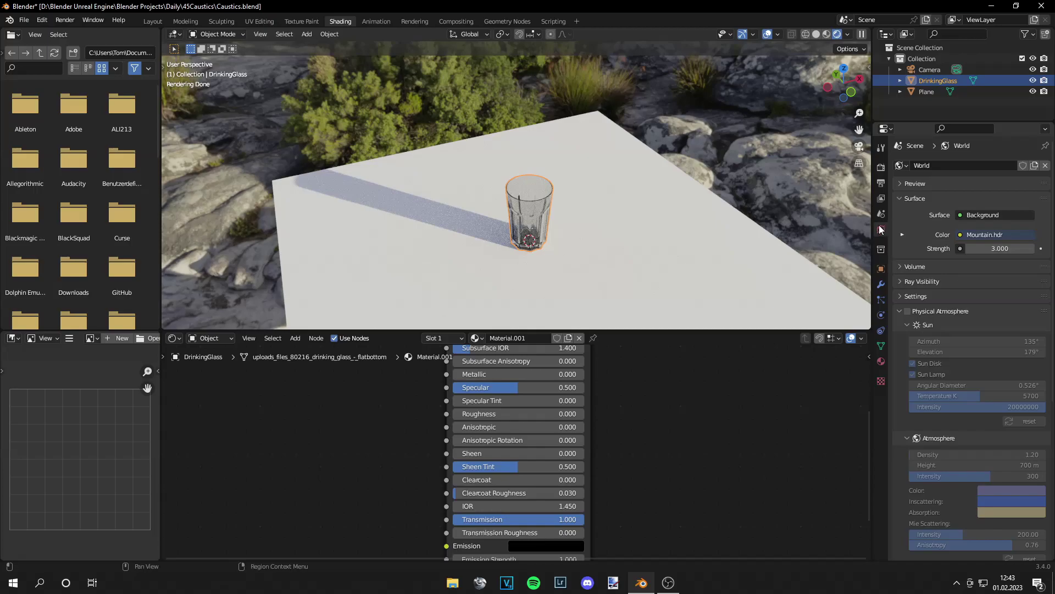
left_click(902, 296)
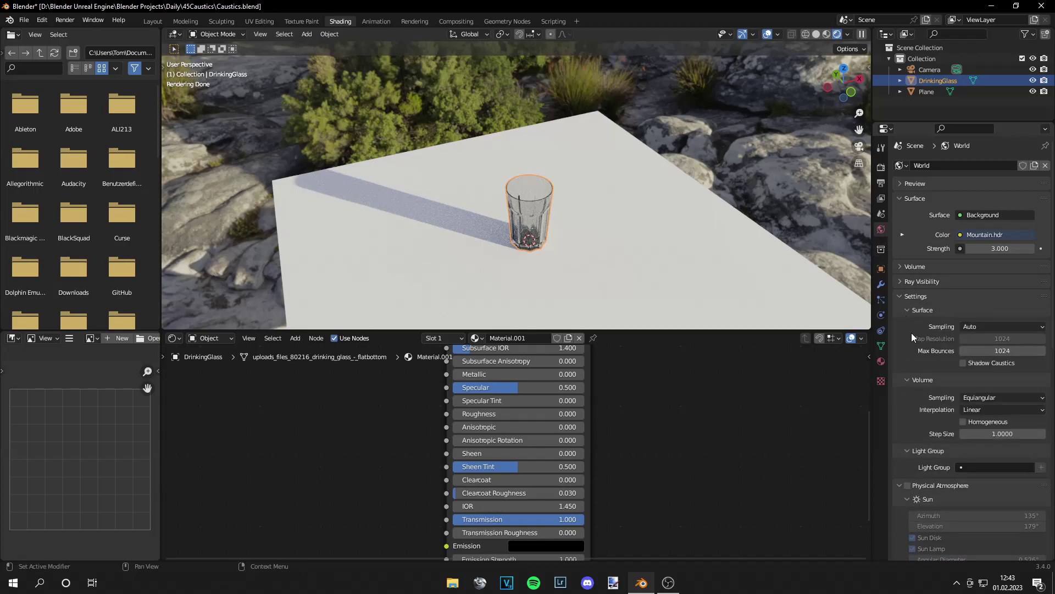
left_click(964, 364)
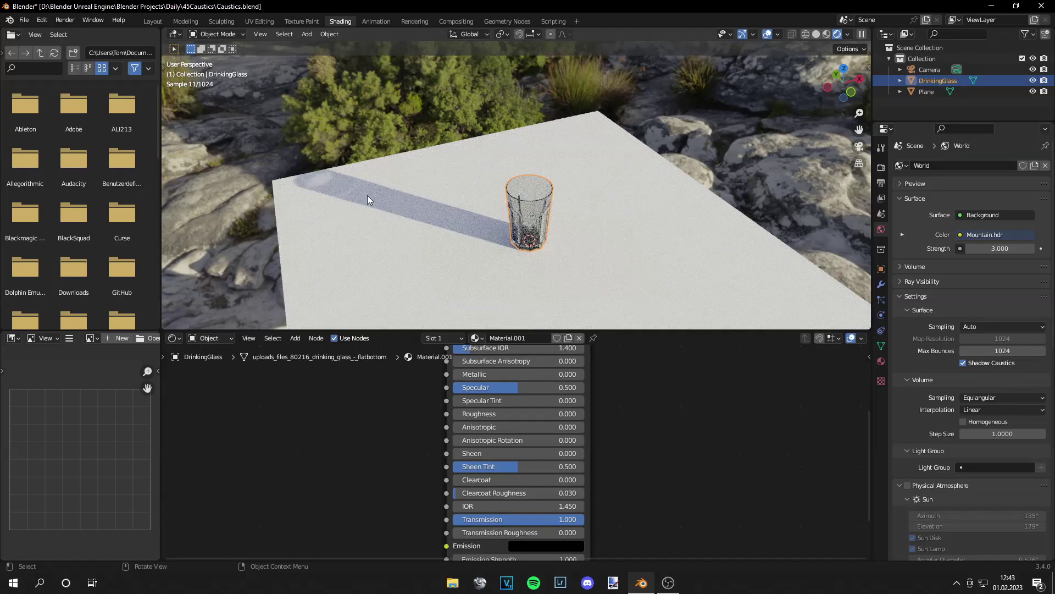
middle_click_drag(626, 275, 590, 267)
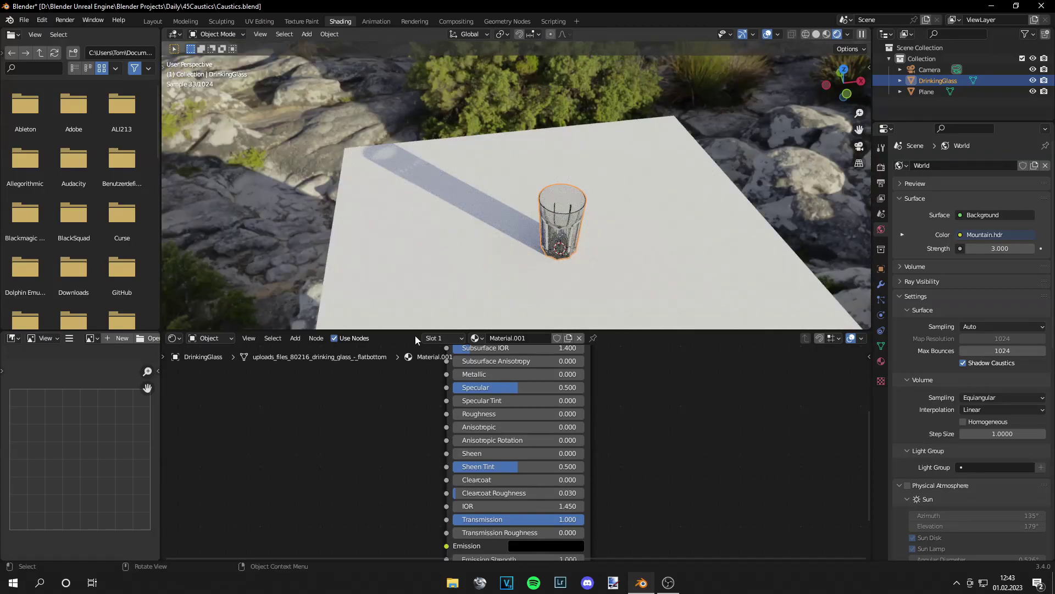
Add a Light Path node to the drinking glass material, placed well clear of the Principled BSDF.
middle_click_drag(436, 430, 610, 406)
key("shift+a")
left_click(477, 396)
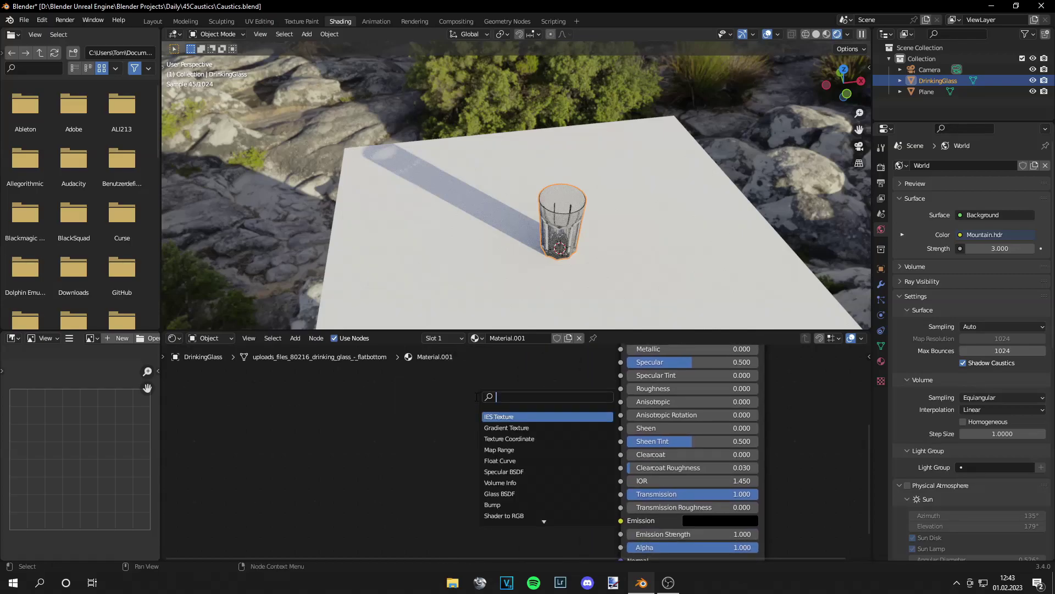
type("light")
key("Return")
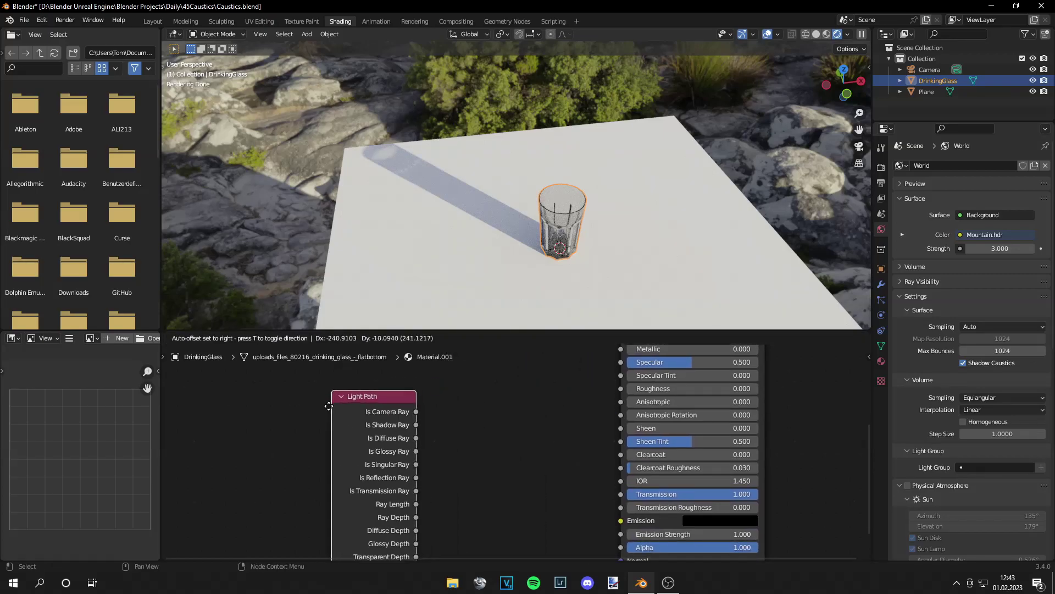
left_click(283, 403)
Add a Map Range node between the Light Path node and the Principled BSDF.
key("shift+a")
left_click(413, 406)
type("ma")
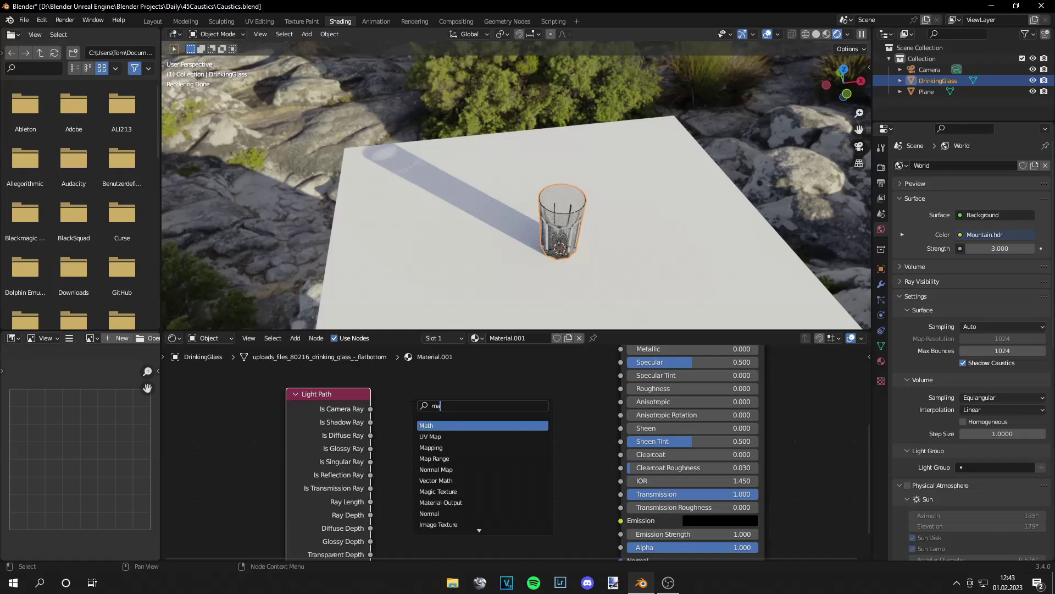
type("p")
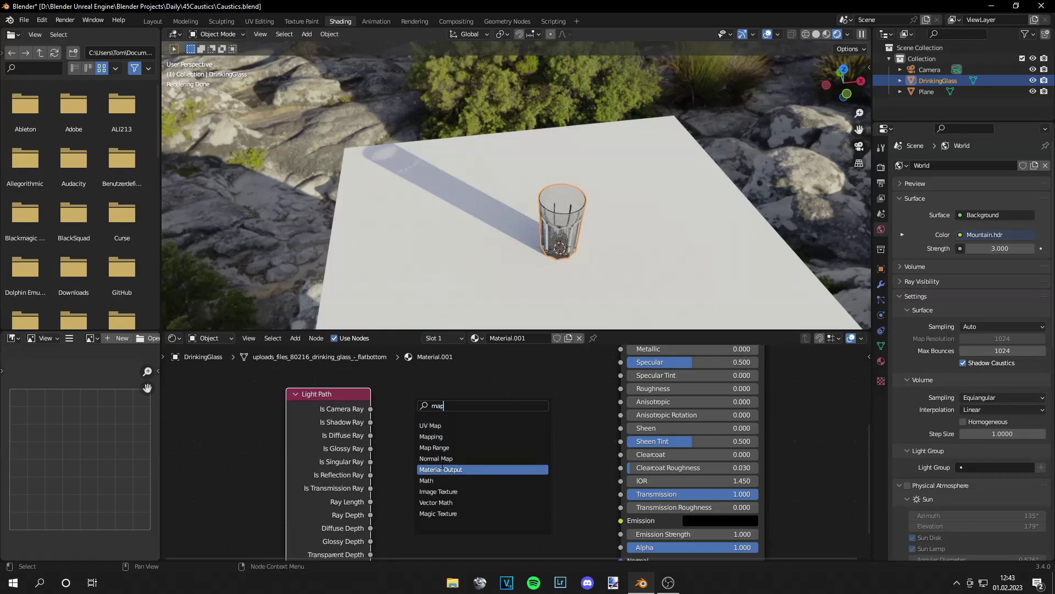
left_click(439, 448)
left_click(484, 452)
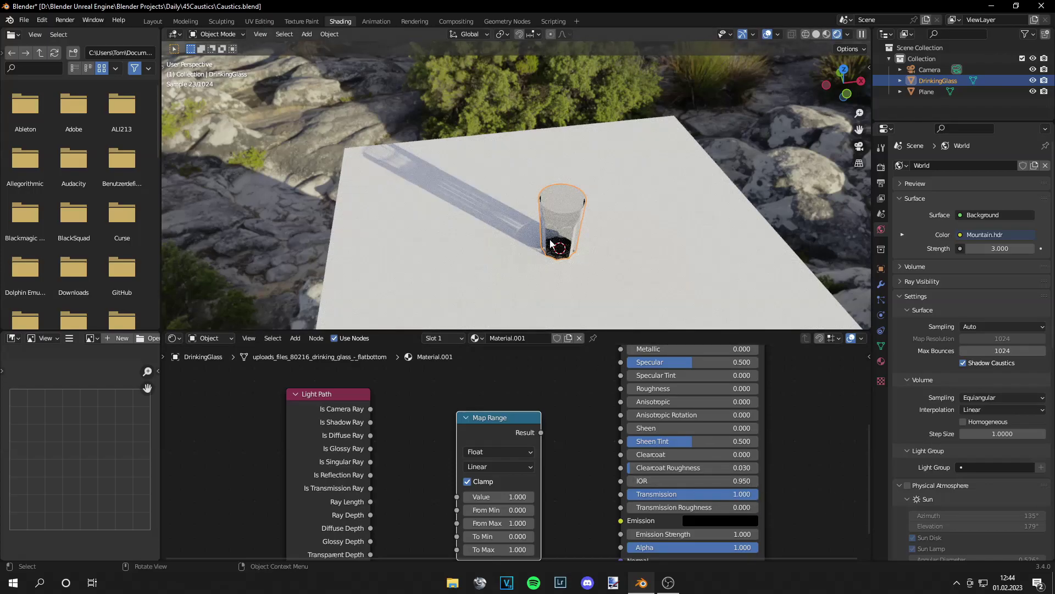
Undo the last IOR change and connect the Light Path's Is Diffuse Ray output to the Map Range's Value input.
middle_click_drag(608, 263, 593, 218)
key("ctrl+z")
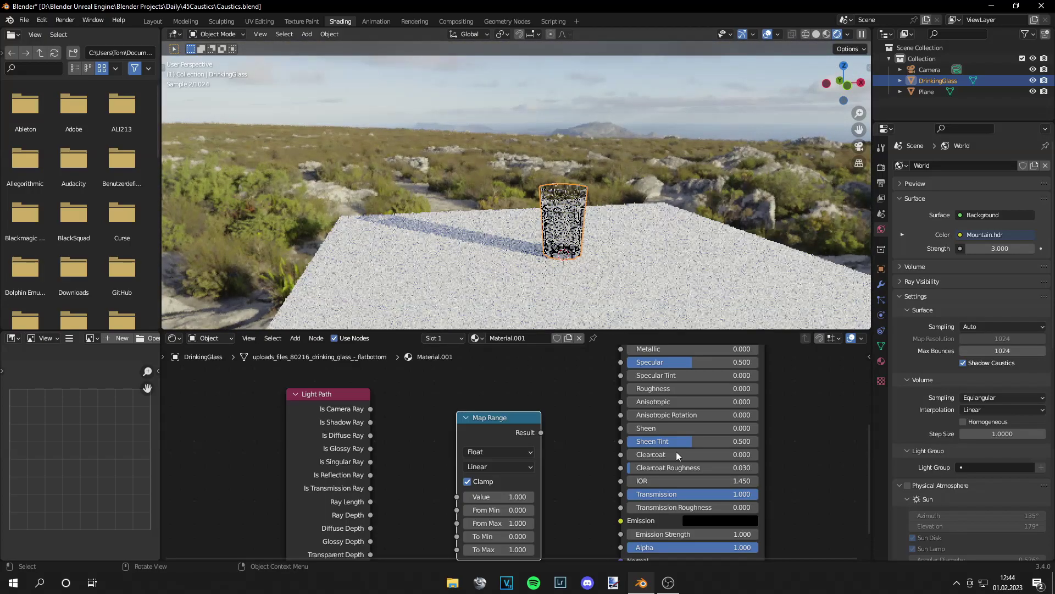
middle_click_drag(588, 212, 583, 247)
middle_click_drag(566, 480, 590, 434)
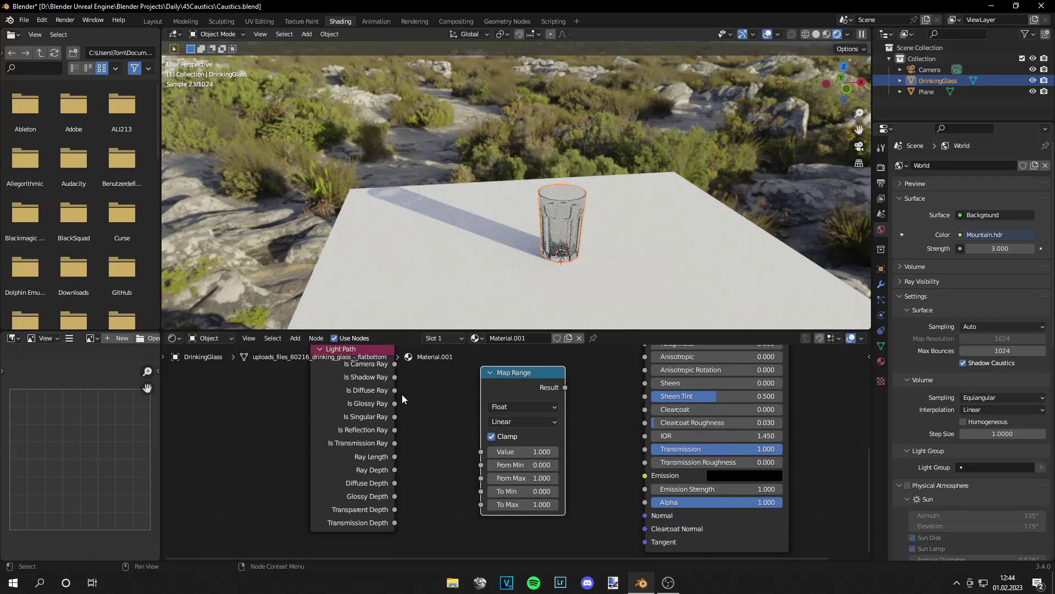
left_click_drag(394, 390, 482, 452)
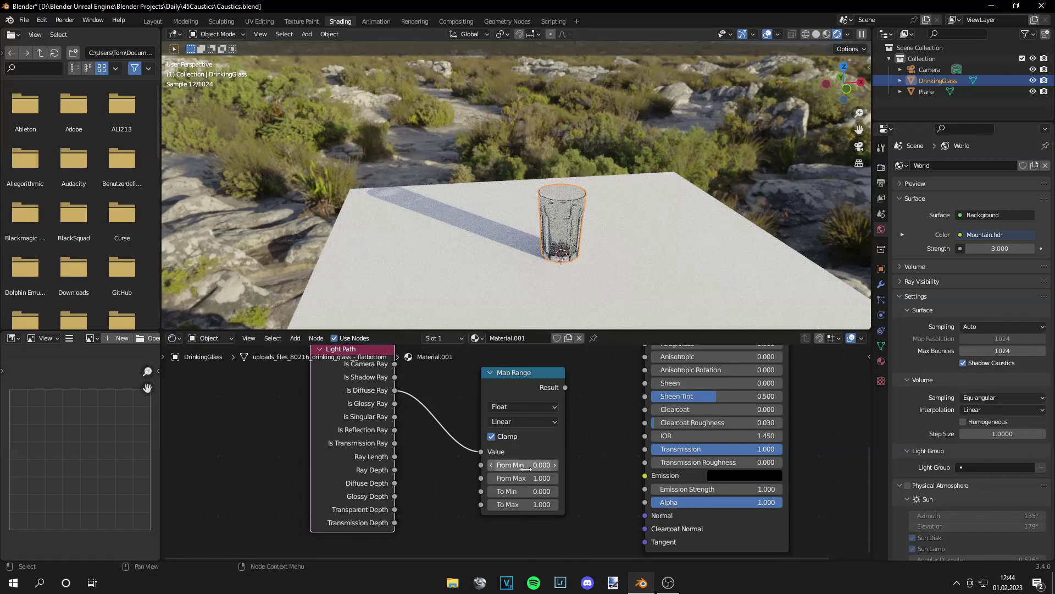
Set the Map Range node's To Min to 1.45 and To Max to 1.1.
left_click(535, 494)
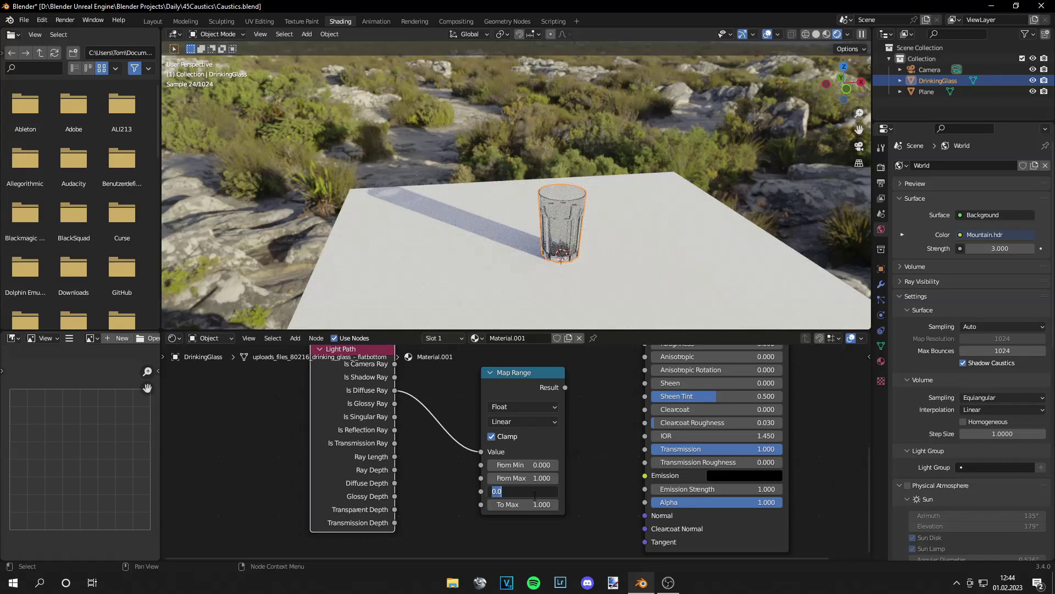
type("1.45")
key("Return")
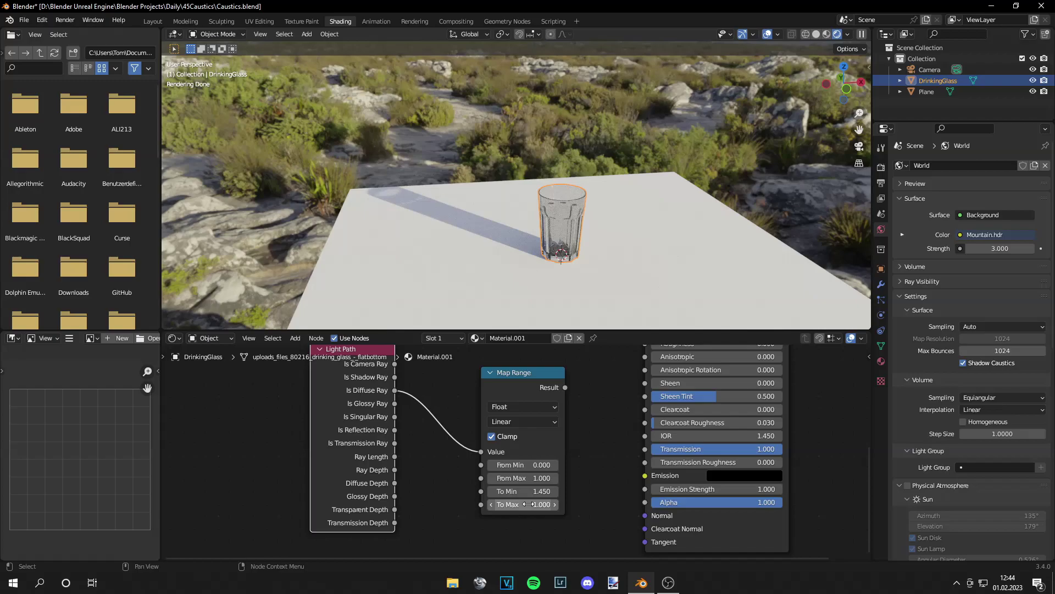
left_click(529, 504)
type("1.1")
key("Return")
Connect the Map Range result to the Principled BSDF's IOR, unplugging and reconnecting it once to compare the glass's shadow.
left_click_drag(565, 387, 644, 436)
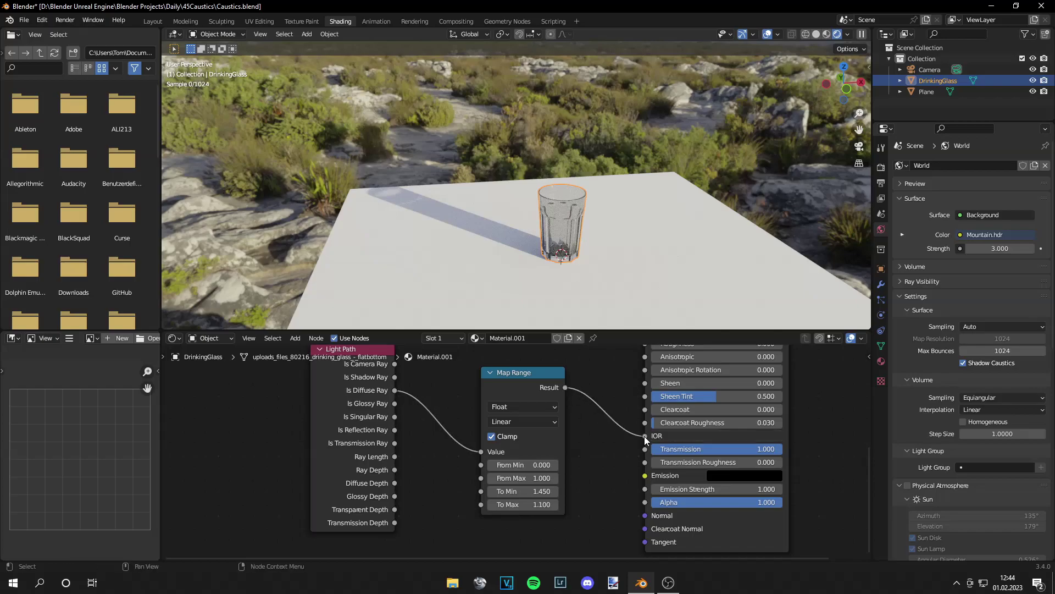
middle_click_drag(592, 176, 514, 258)
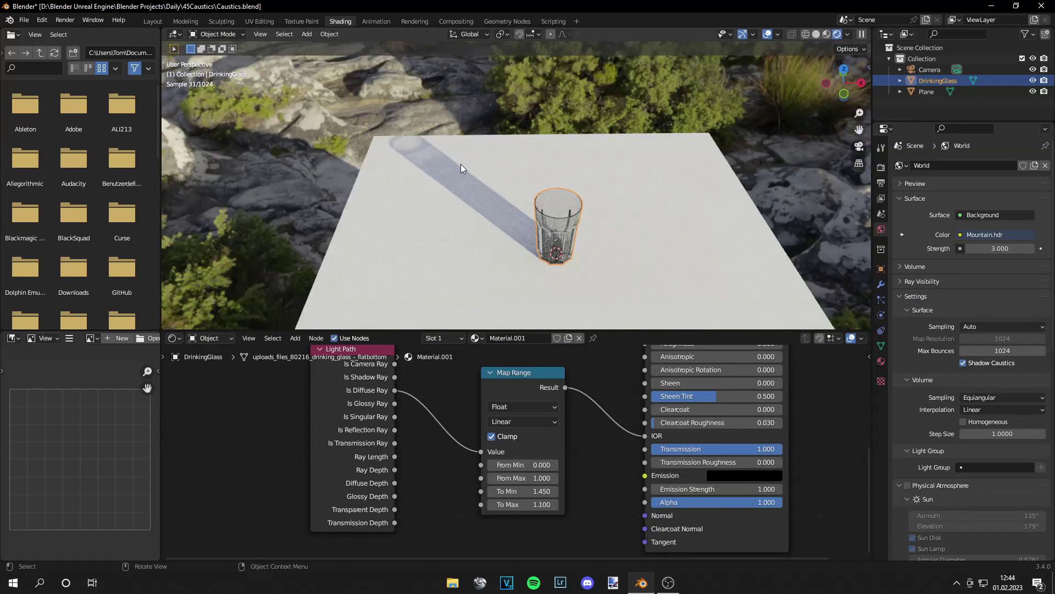
left_click_drag(644, 435, 597, 444)
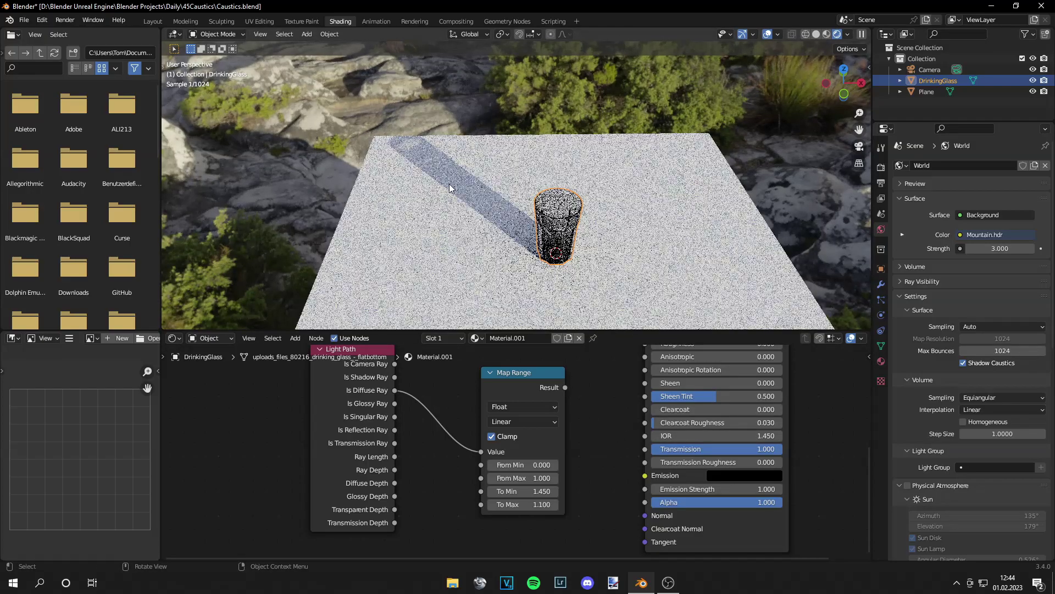
left_click_drag(565, 387, 645, 436)
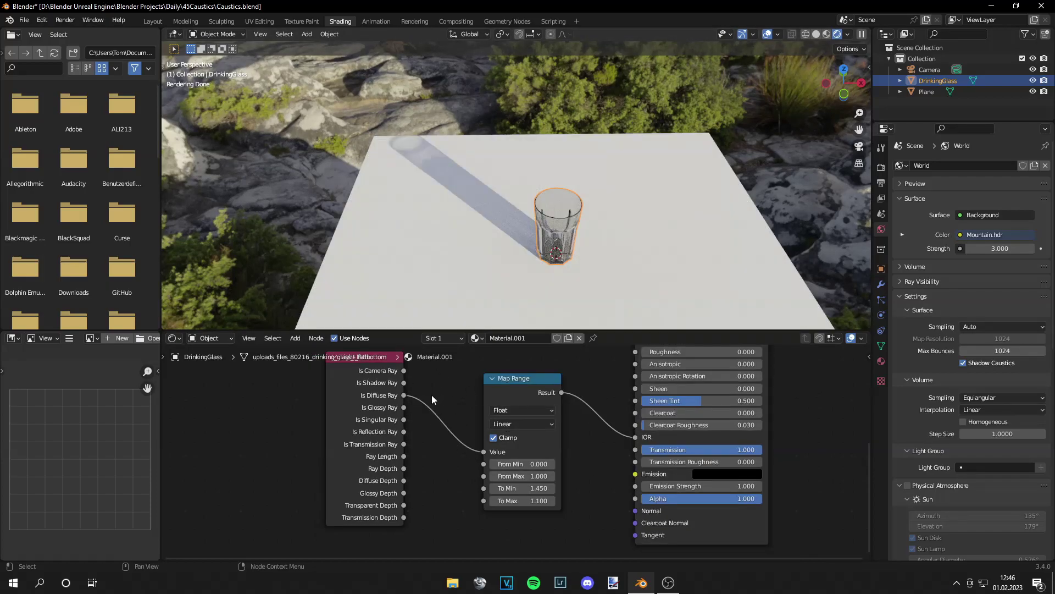
middle_click_drag(431, 395, 468, 403)
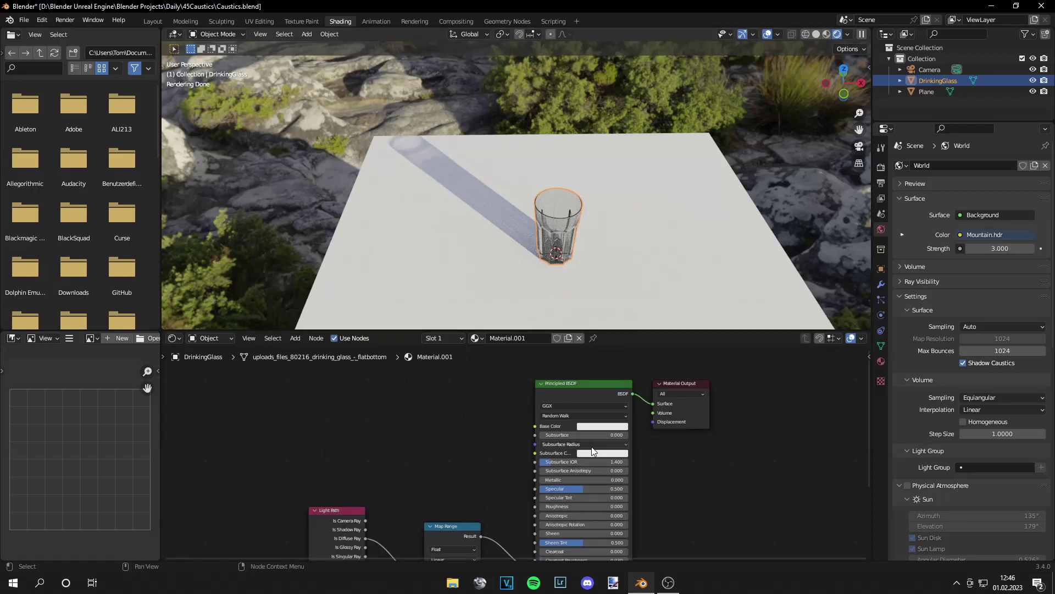
middle_click_drag(481, 455, 557, 373)
scroll(557, 374, "up", 4)
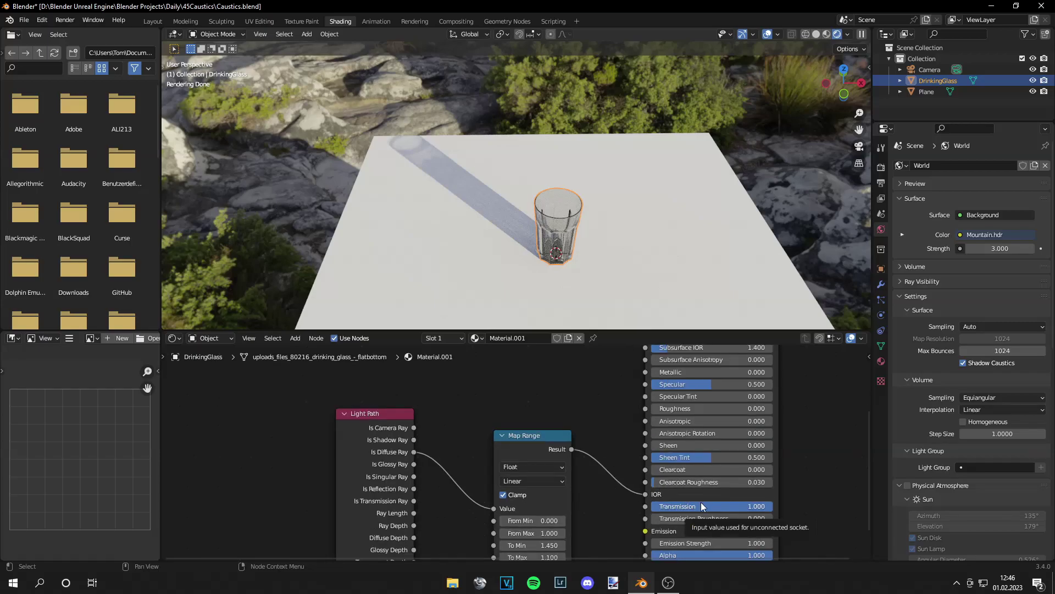
middle_click_drag(461, 429, 468, 386)
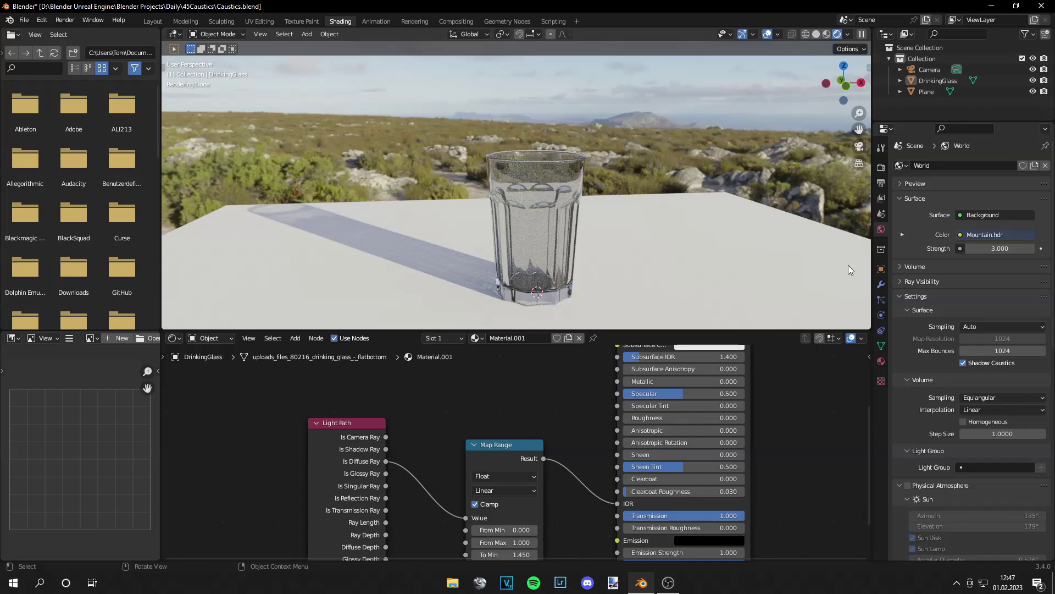
Add an Image Texture node beside the Light Path node in the glass material.
middle_click_drag(228, 416, 283, 423)
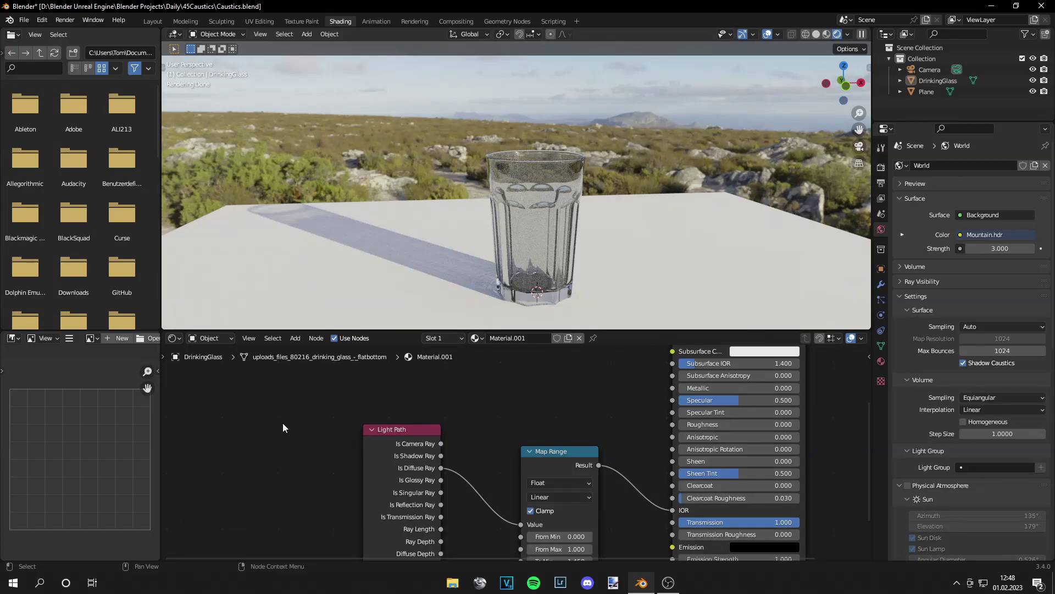
key("shift+a")
left_click(282, 423)
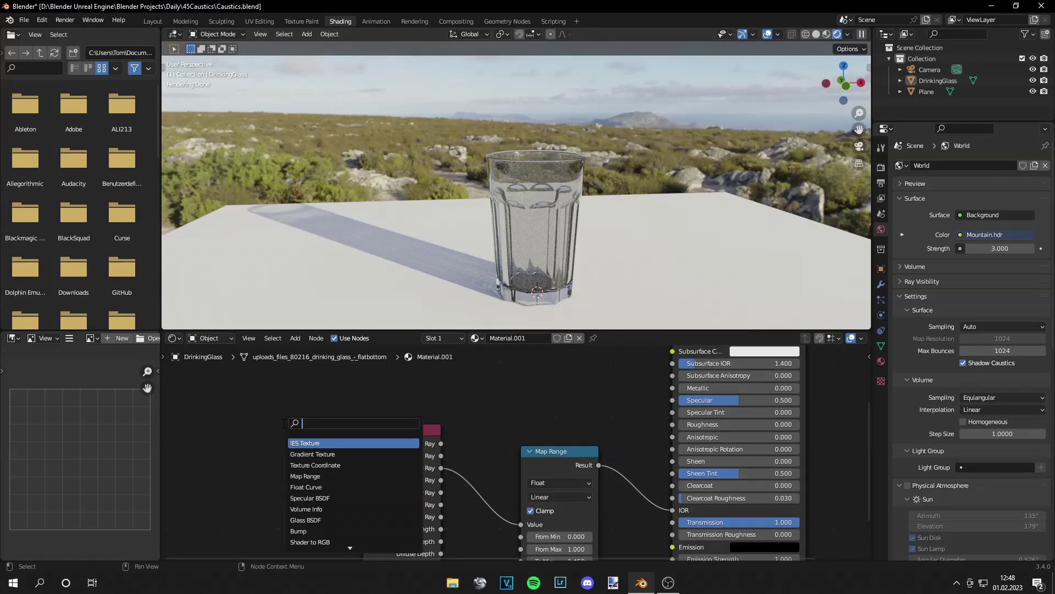
type("image")
key("Return")
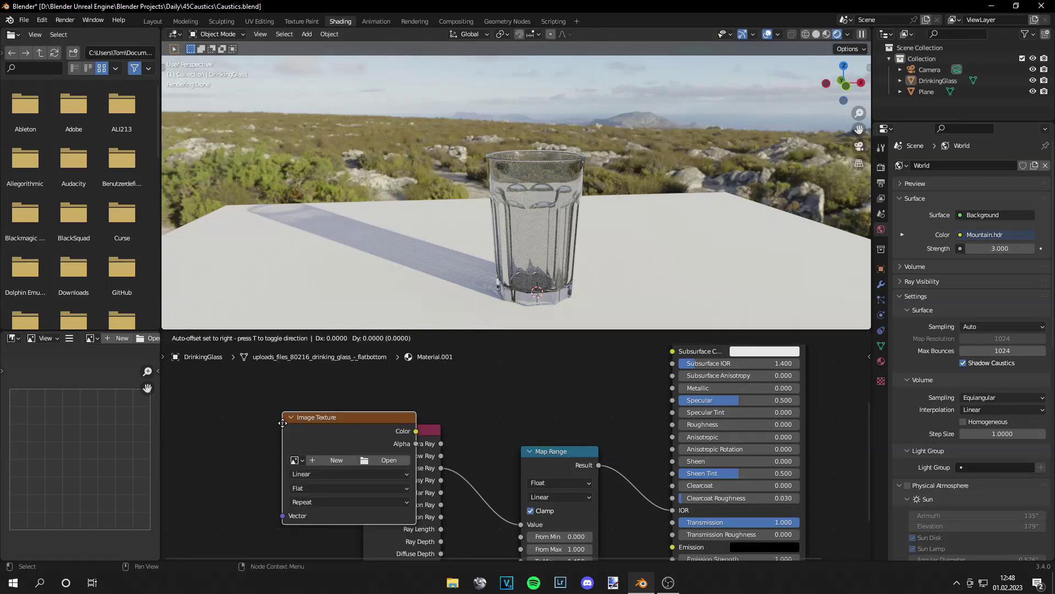
left_click(182, 410)
Load Fingerprints_Roughness.jpg into the Image Texture node and connect its Color output to the Principled BSDF's Roughness.
left_click(202, 450)
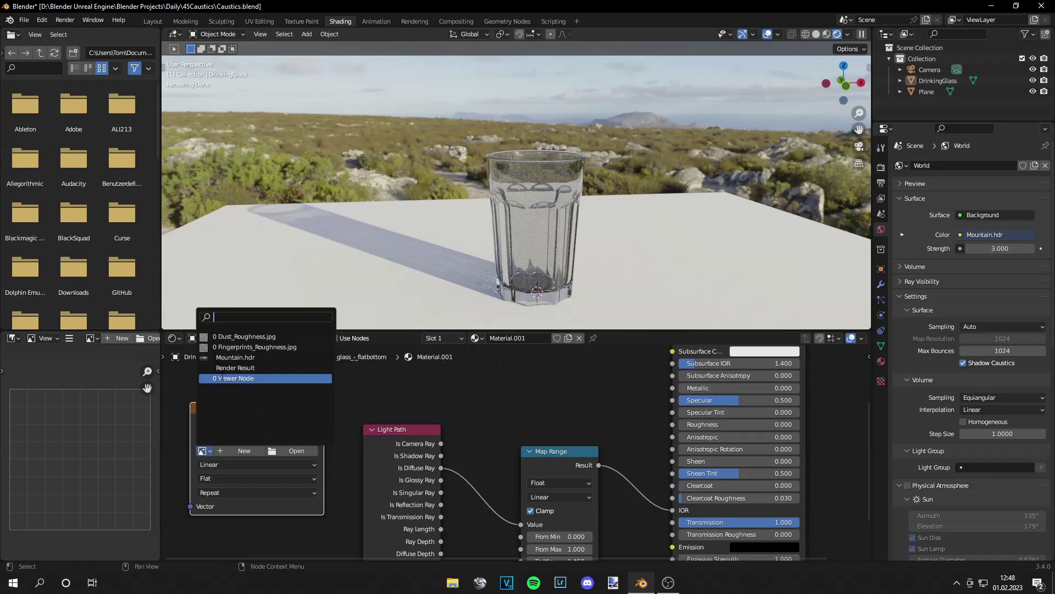
left_click(234, 346)
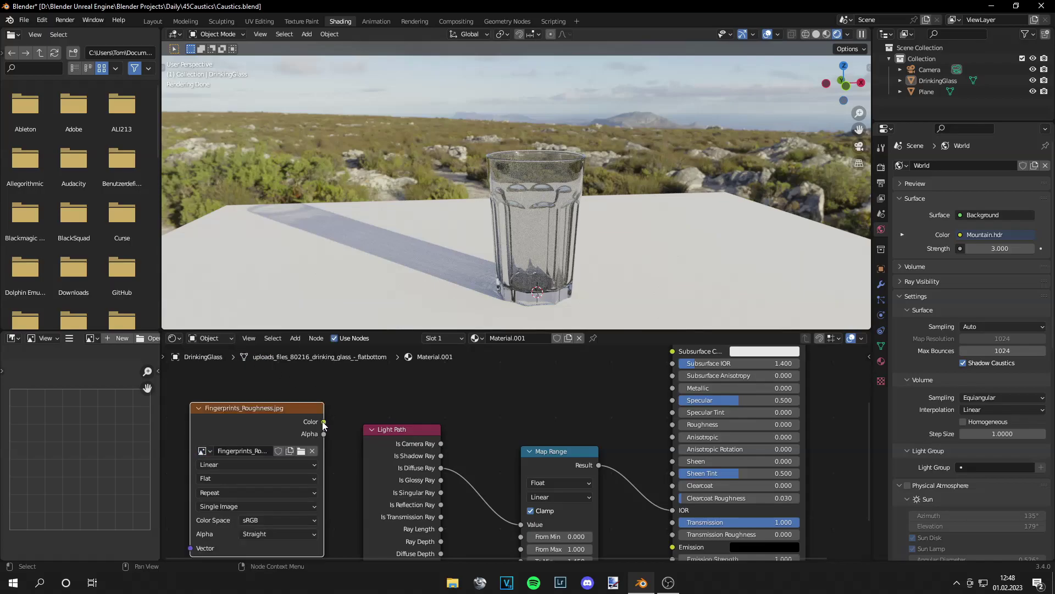
left_click_drag(324, 422, 676, 425)
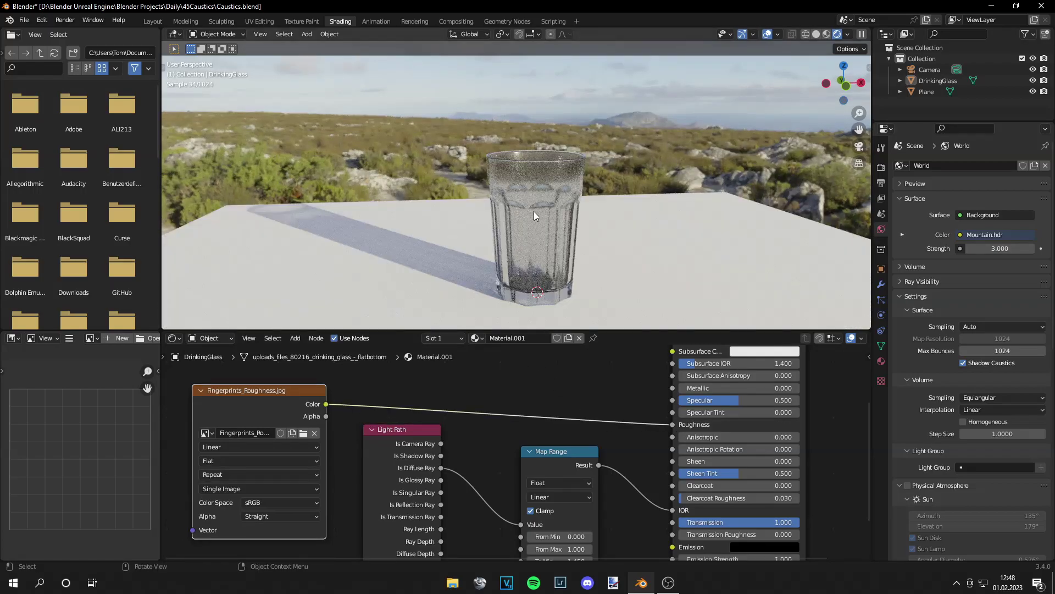
Unwrap all faces of the drinking glass with Smart UV Project at a 66° angle limit and check the UV layout.
left_click(259, 21)
key("a")
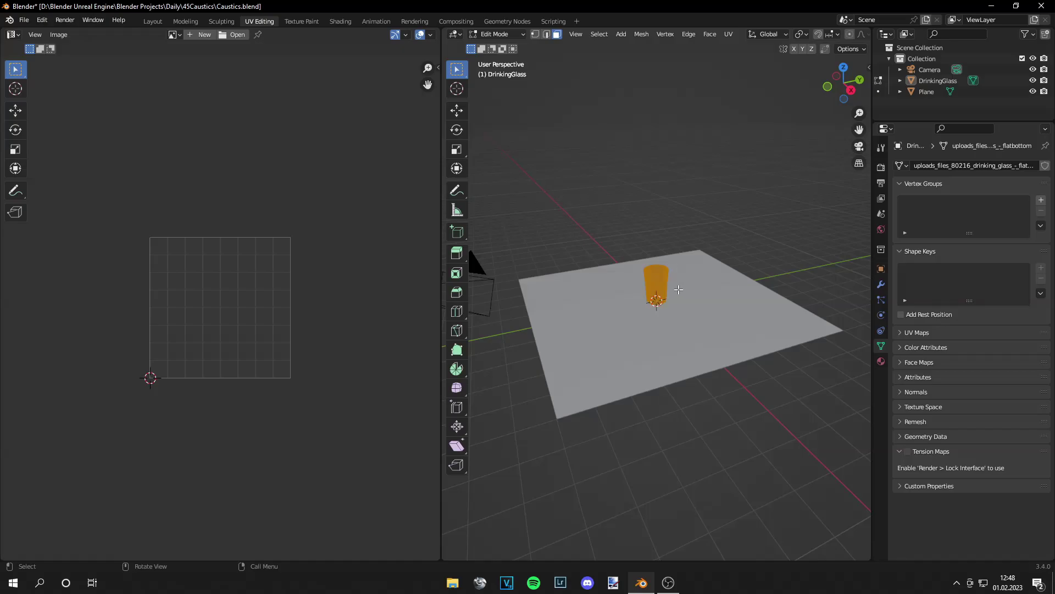
key("u")
left_click(679, 292)
left_click(648, 405)
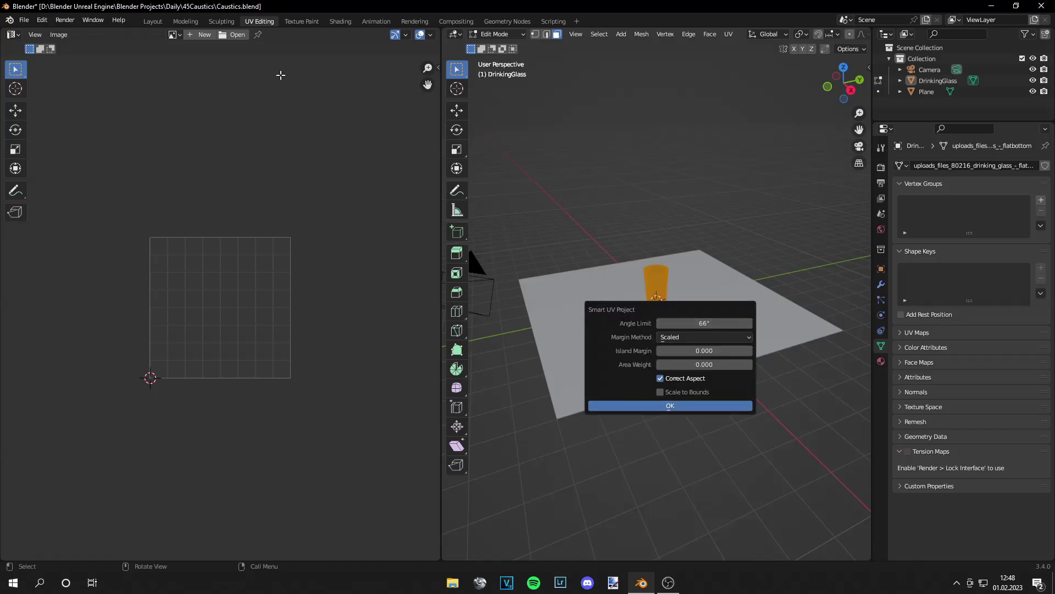
scroll(263, 242, "down", 2)
scroll(262, 243, "down", 2)
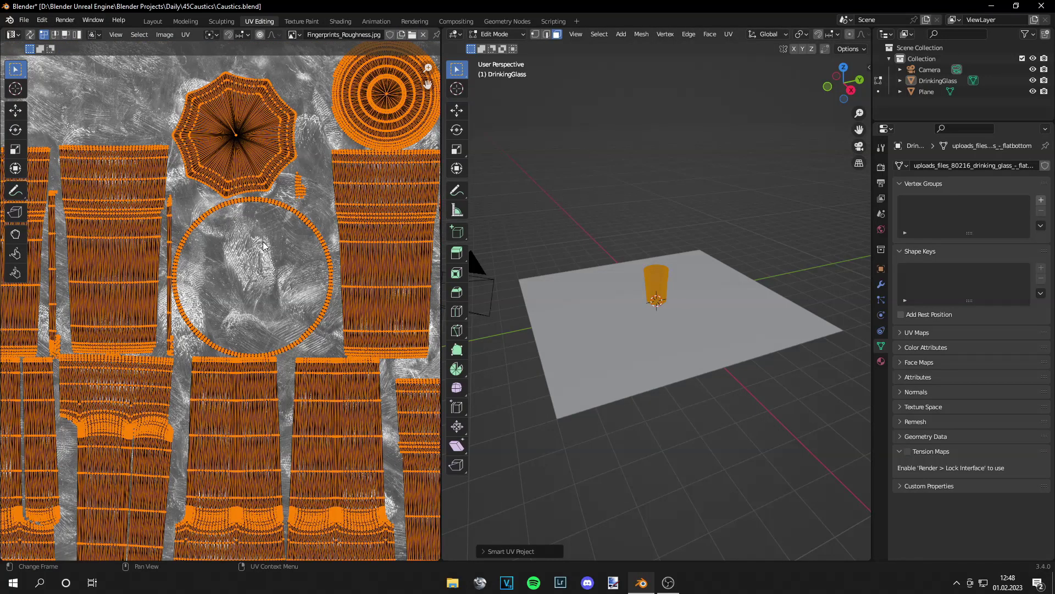
Return to the Shading workspace, also connect the fingerprint texture's Color to Base Color, and inspect its mapping on the glass.
left_click(339, 21)
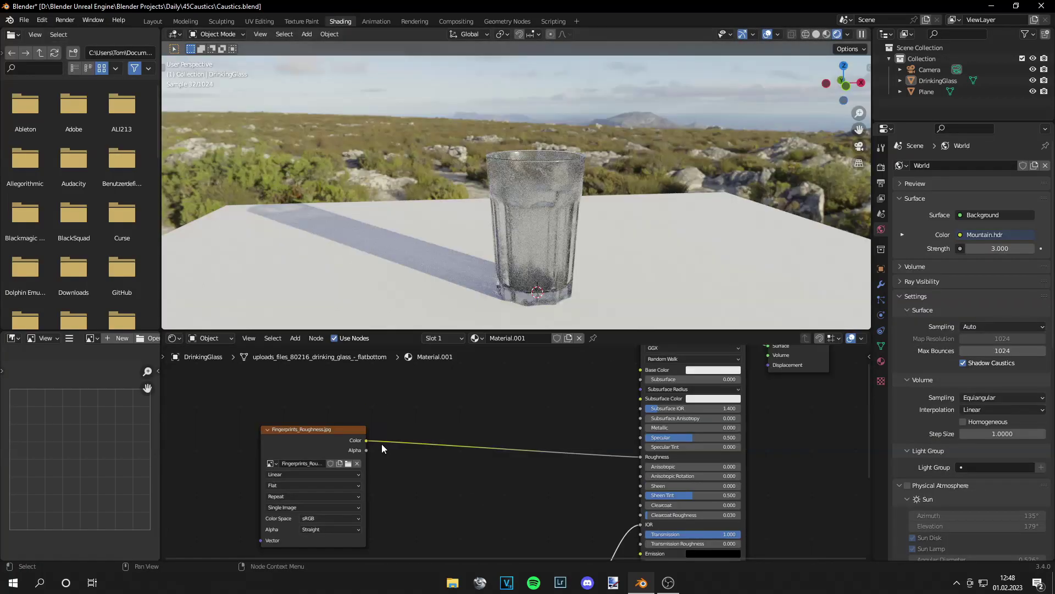
left_click(321, 433, "ctrl+shift")
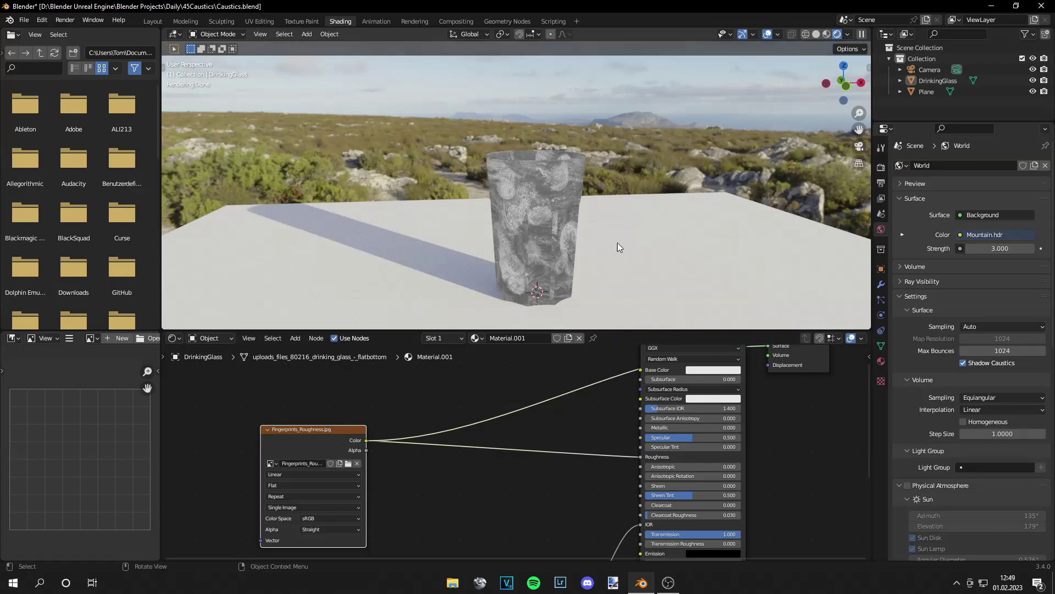
middle_click_drag(581, 210, 549, 214)
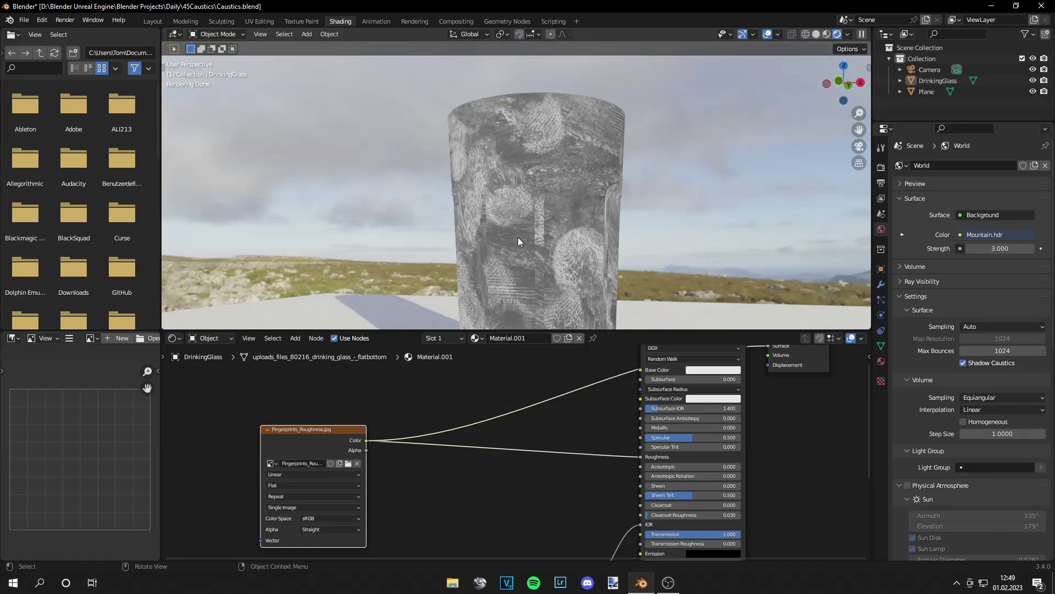
middle_click_drag(497, 250, 554, 281)
Add linked Texture Coordinate and Mapping nodes to the fingerprint image texture using Node Wrangler.
middle_click_drag(541, 423, 554, 372)
middle_click_drag(463, 426, 643, 450)
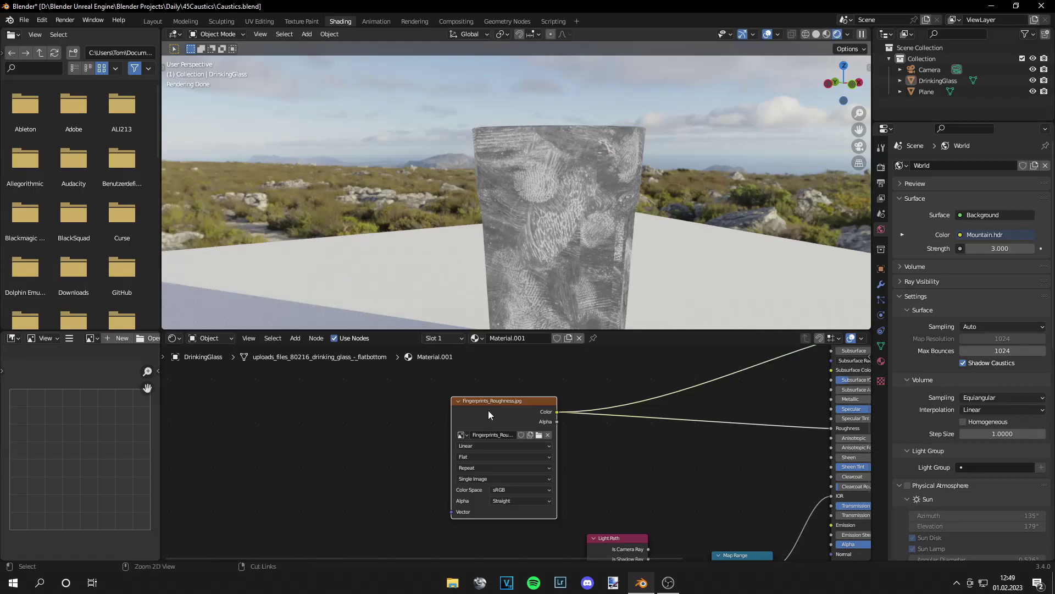
key("ctrl+t")
middle_click_drag(416, 544, 443, 501)
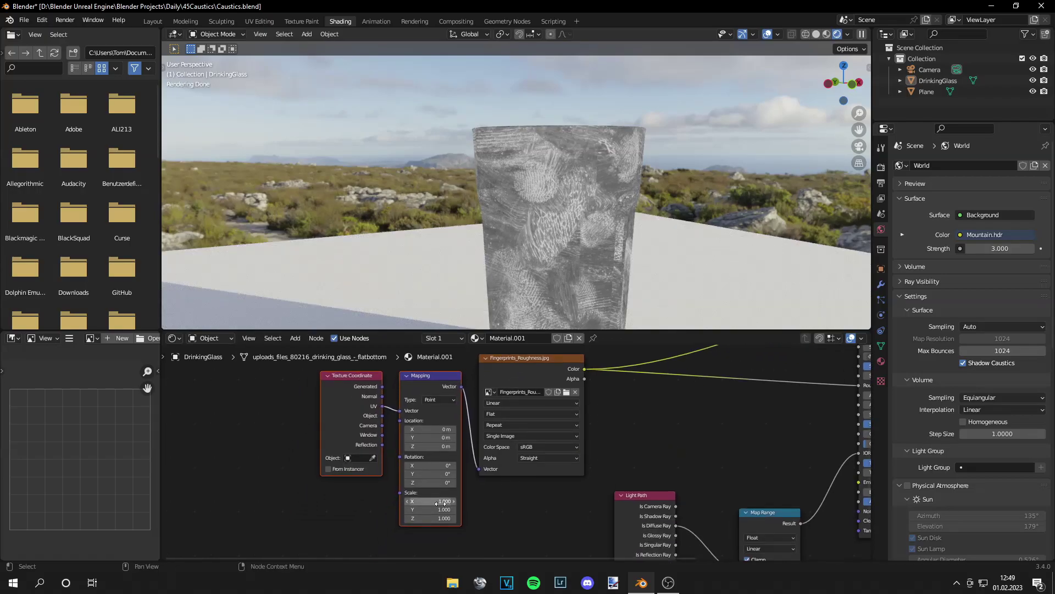
Search the add-on preferences for "node" to check that Node Wrangler is enabled, and close the preferences.
left_click(42, 20)
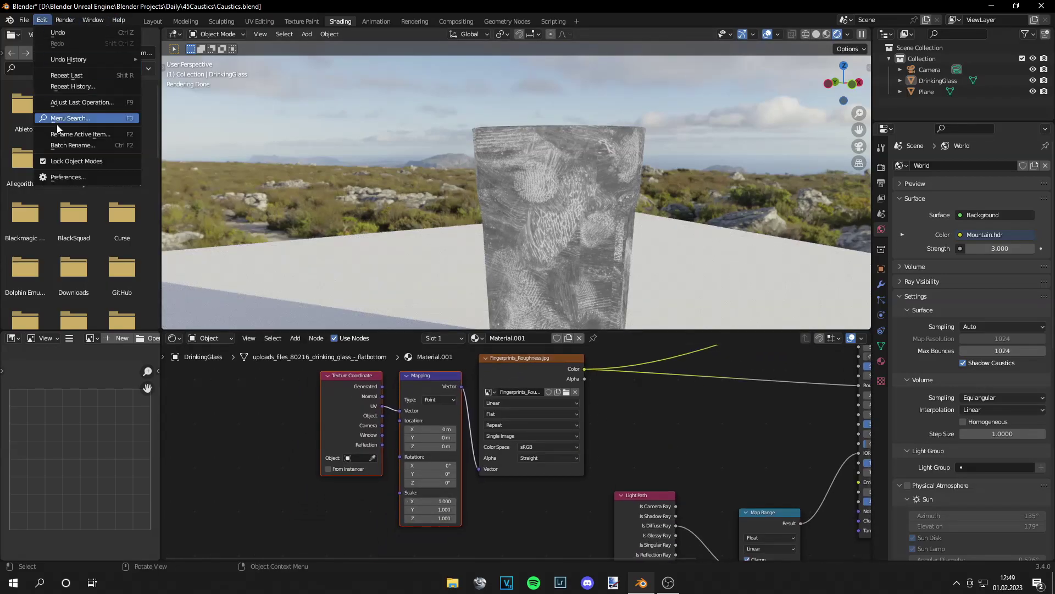
left_click(67, 177)
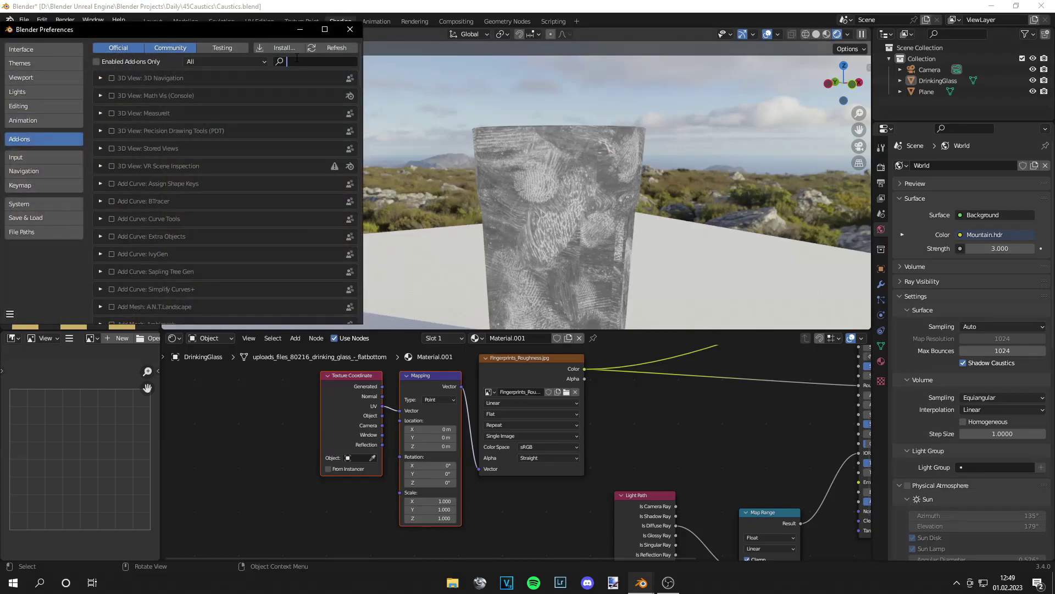
type("node")
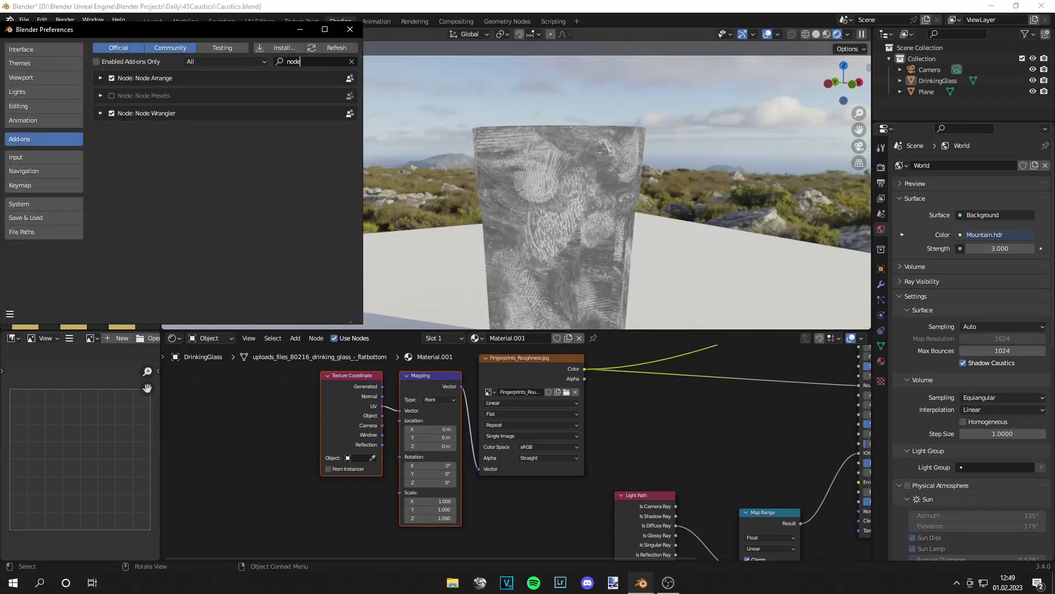
left_click(351, 29)
left_click(495, 505)
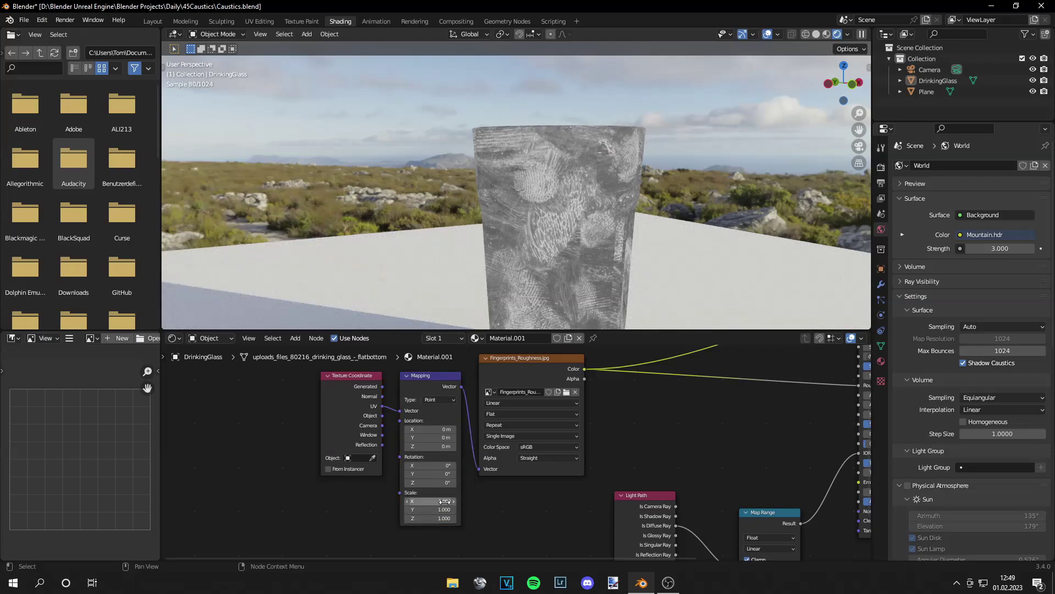
Try a scale of 2 on X, Y and Z in the fingerprint texture's Mapping node and inspect the glass.
left_click(445, 502)
type("2")
key("Tab")
type("2")
key("Tab")
type("2")
key("Return")
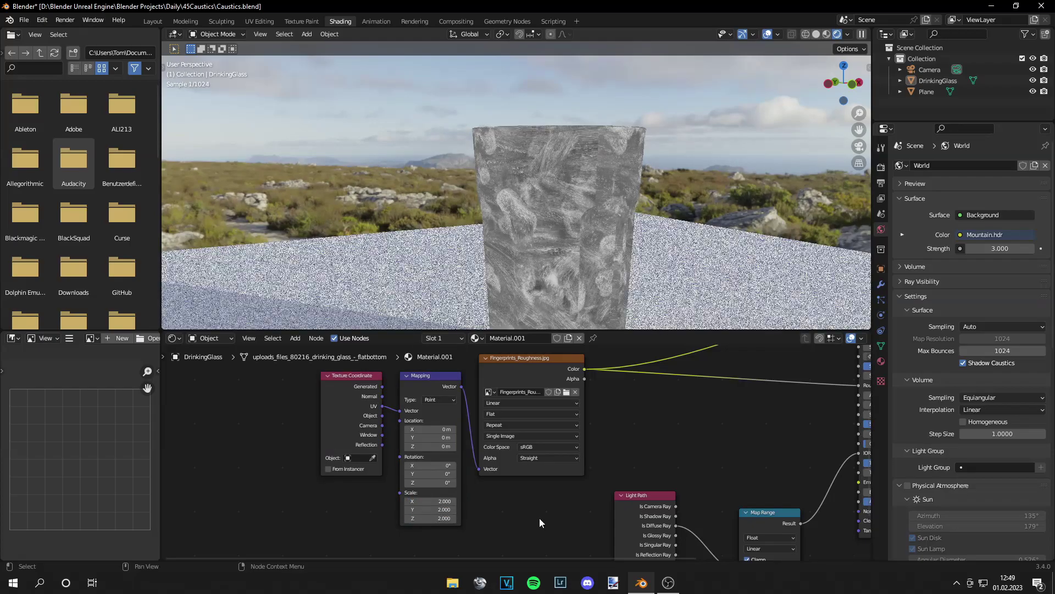
middle_click_drag(623, 209, 570, 215)
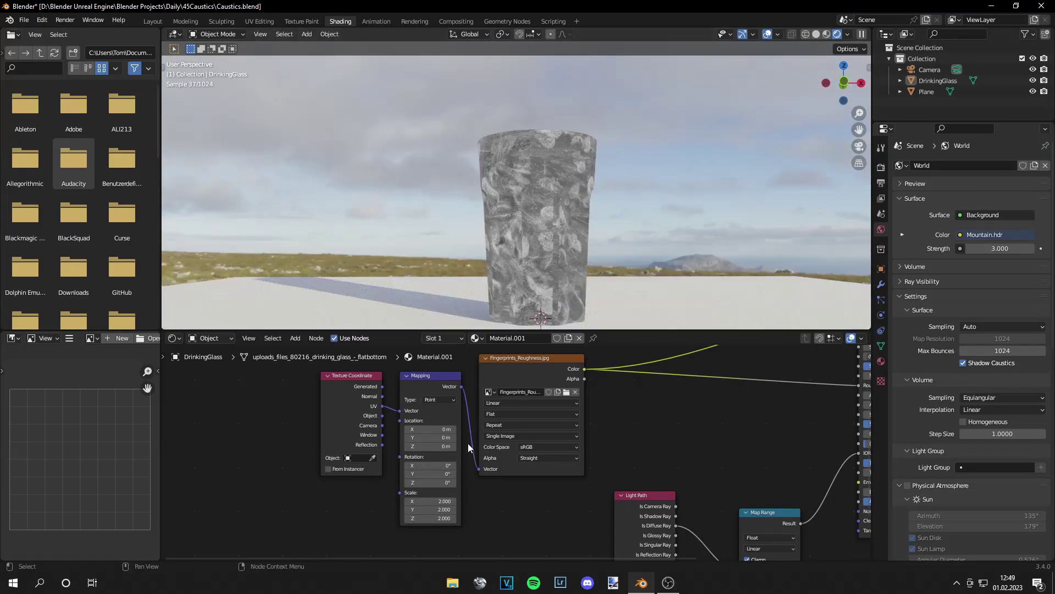
Set the fingerprint texture's Mapping scale to 1.5 on X, Y and Z.
left_click(424, 501)
type("1.5")
key("Tab")
type("1.5")
key("Tab")
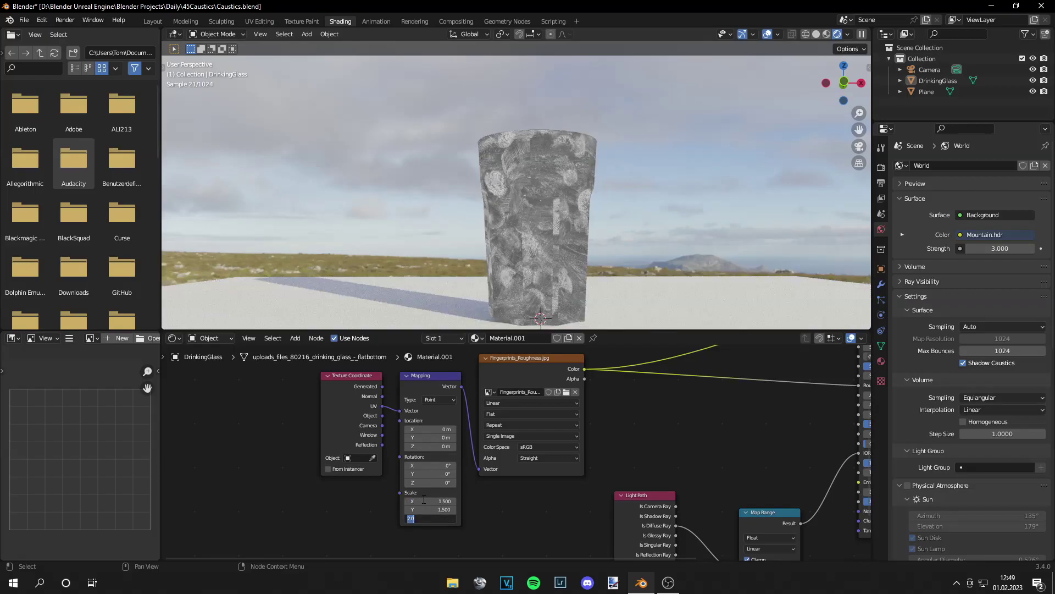
type("1.5")
key("Return")
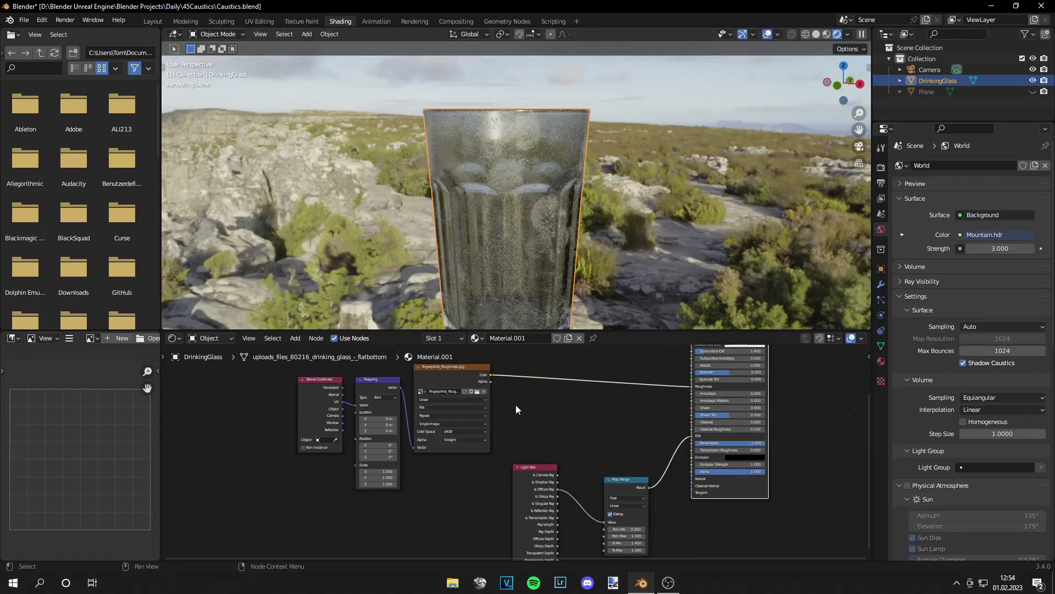
Move the fingerprint texture, Mapping and Texture Coordinate nodes farther from the Principled BSDF to make room on the Roughness link.
middle_click_drag(516, 406, 603, 425)
left_click_drag(293, 362, 592, 443)
left_click_drag(526, 399, 455, 404)
left_click(559, 440)
middle_click_drag(549, 212, 543, 201)
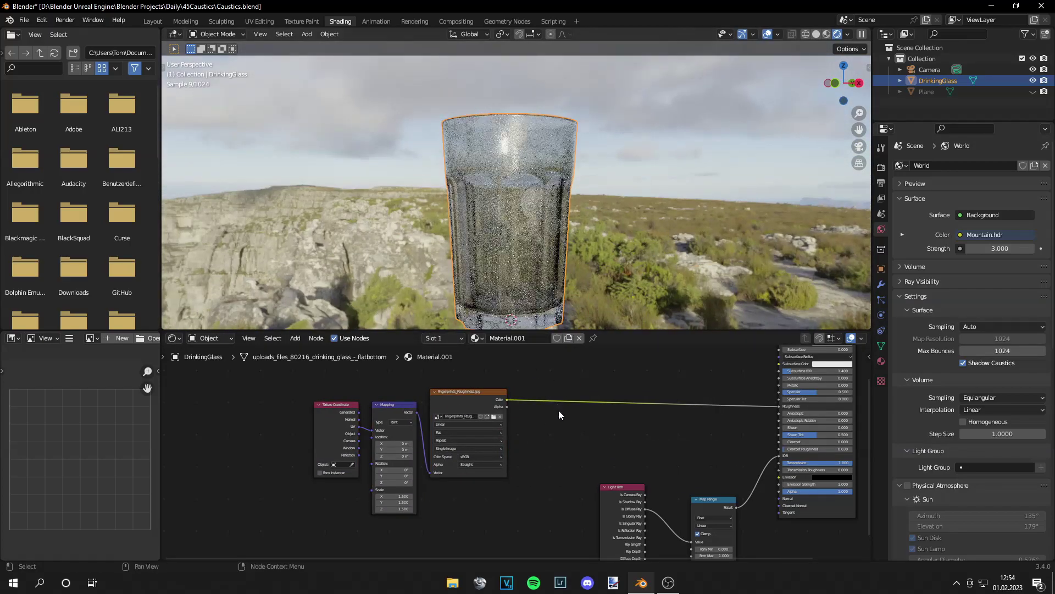
Insert a Bright/Contrast node between the fingerprint texture's Color and the Principled BSDF's Roughness.
key("shift+a")
left_click(527, 380)
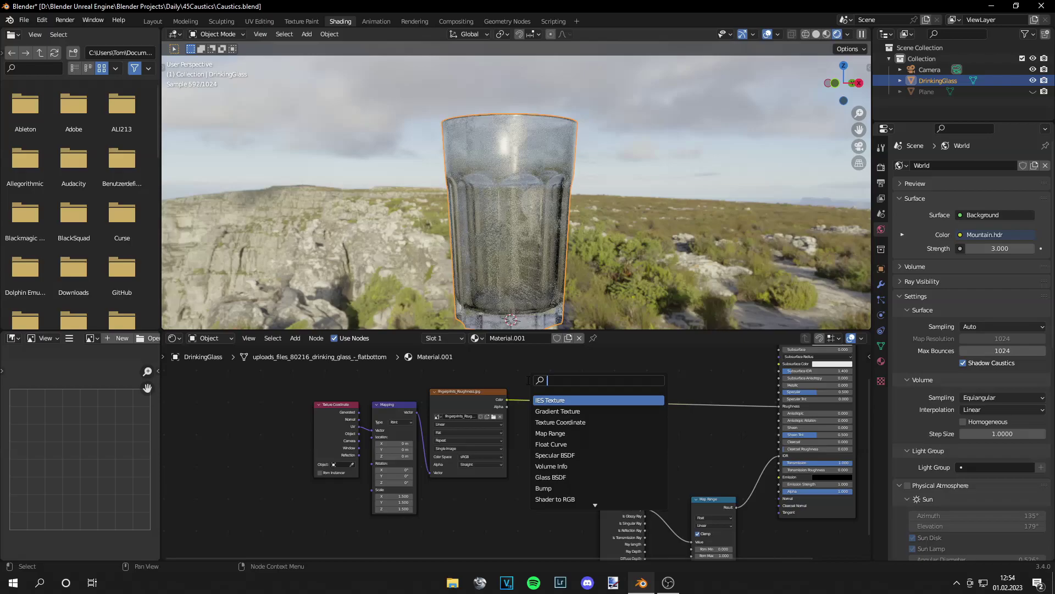
type("bright")
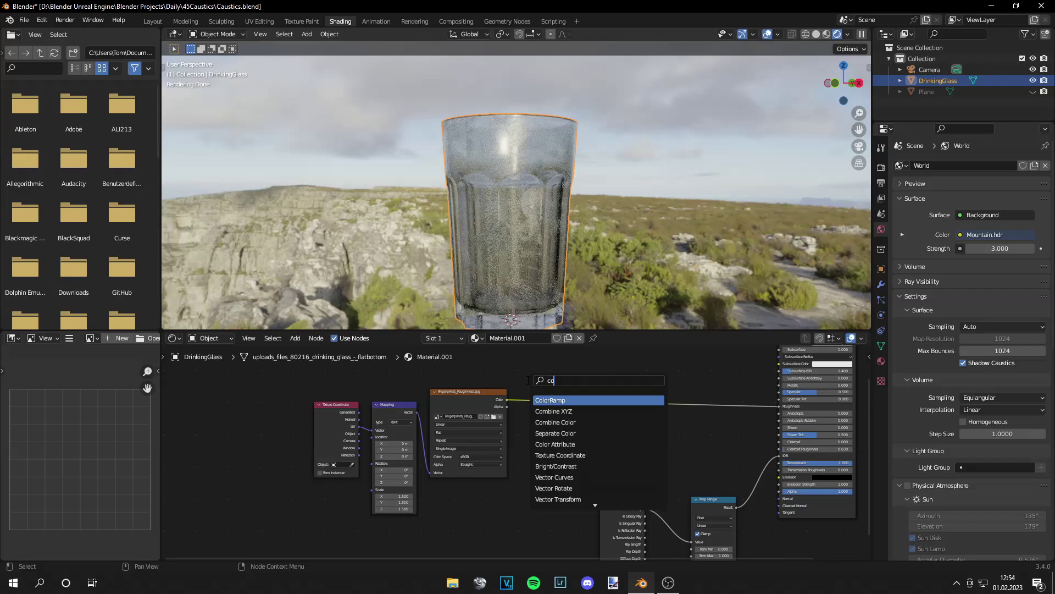
key("Return")
left_click(546, 389)
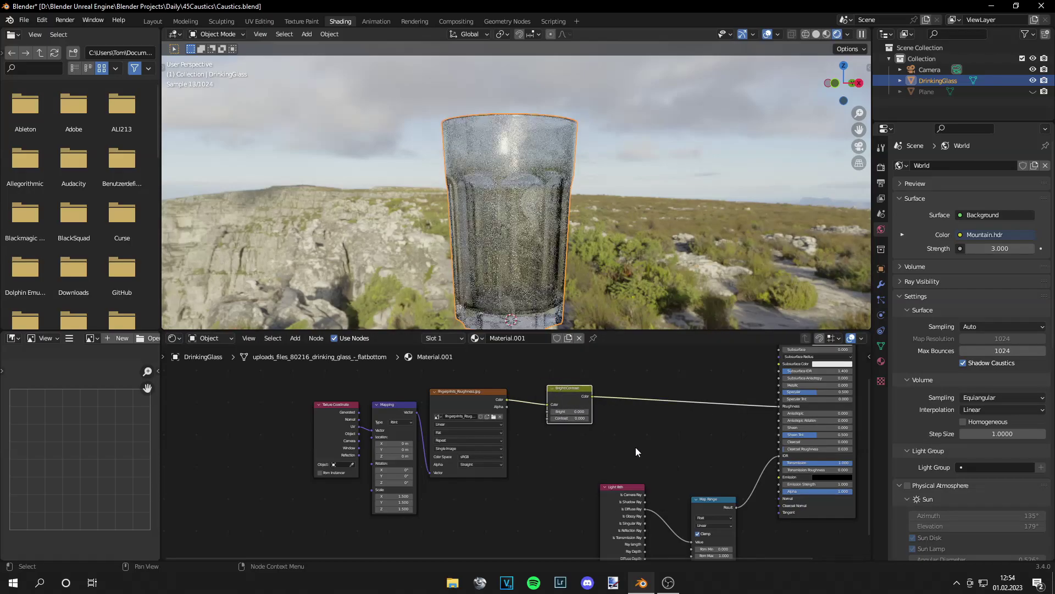
Try a high contrast on the Bright/Contrast node, and settle on a Contrast of 2.
scroll(643, 440, "up", 4)
left_click_drag(636, 379, 671, 380)
middle_click_drag(674, 424, 597, 454)
left_click_drag(595, 406, 687, 406)
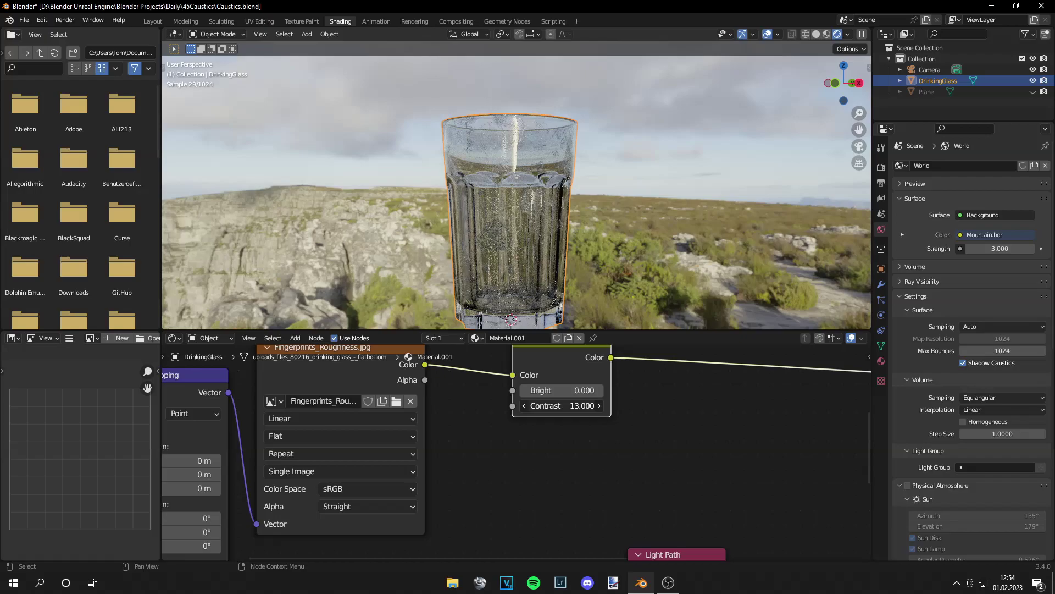
type("2")
key("Return")
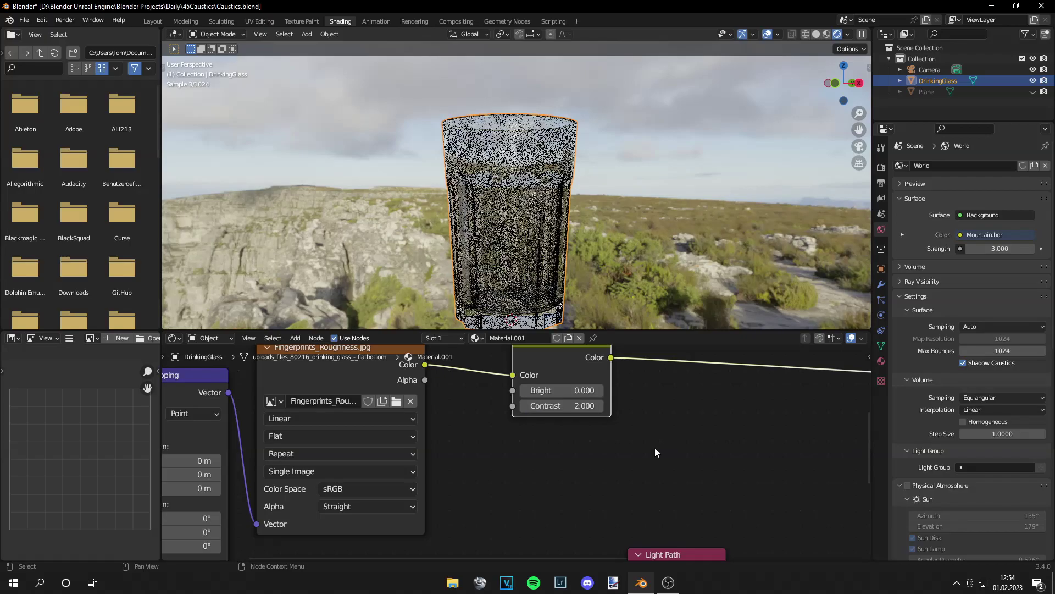
Insert a ColorRamp node between the Bright/Contrast node and the Roughness input.
scroll(644, 439, "down", 1)
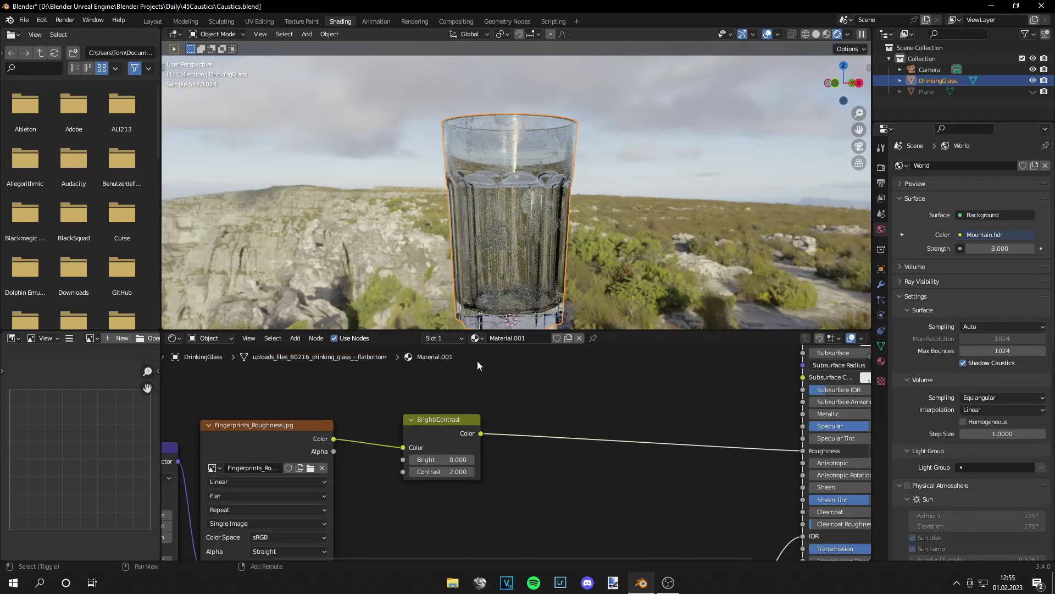
key("shift+a")
type("color")
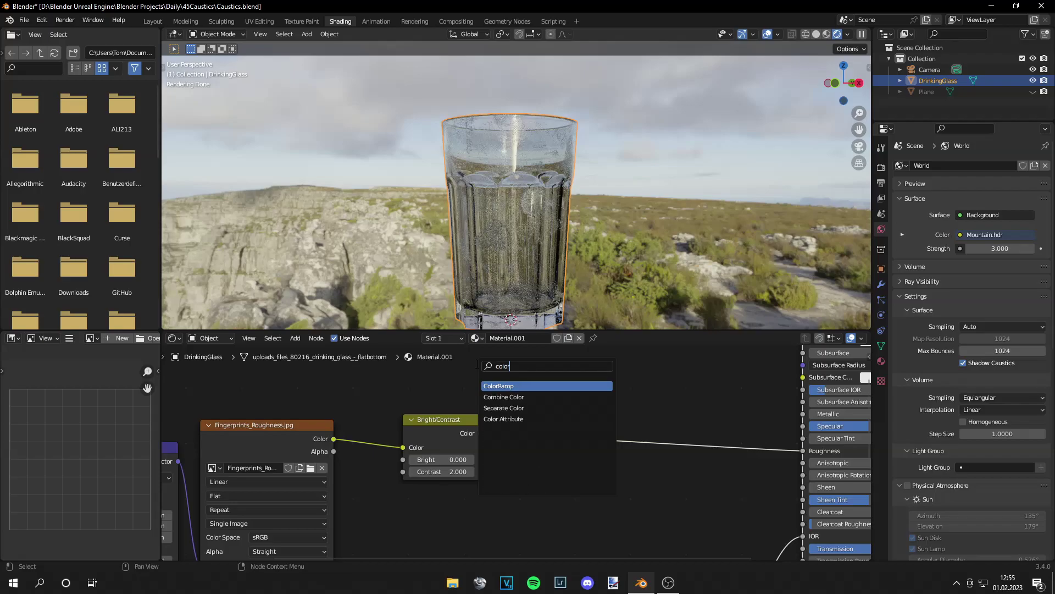
key("Return")
left_click(534, 452)
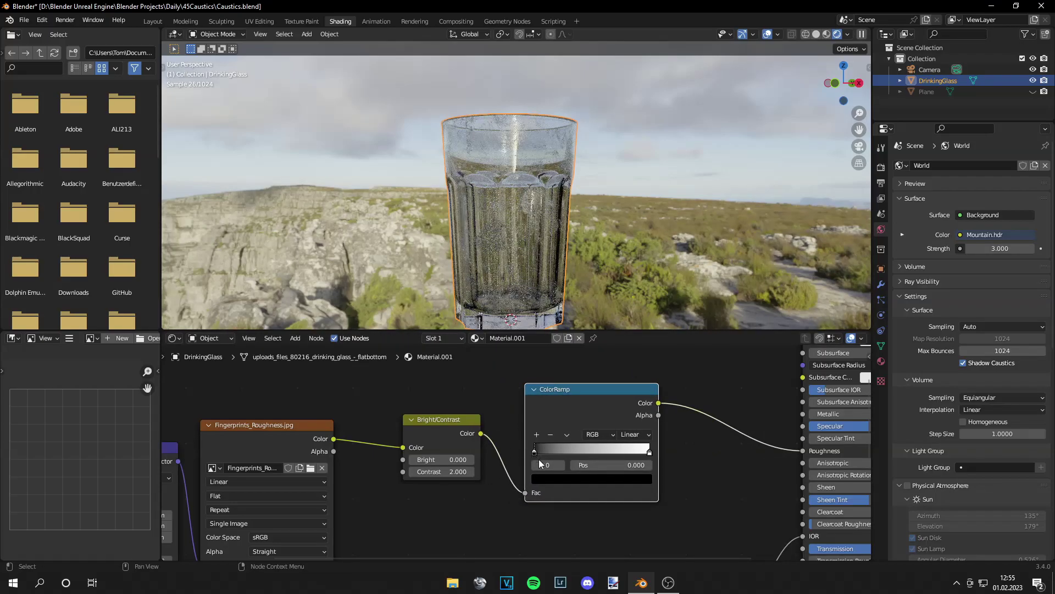
Raise the ColorRamp's black stop slightly and darken its white stop to grey to limit the roughness range.
left_click(546, 480)
left_click(624, 399)
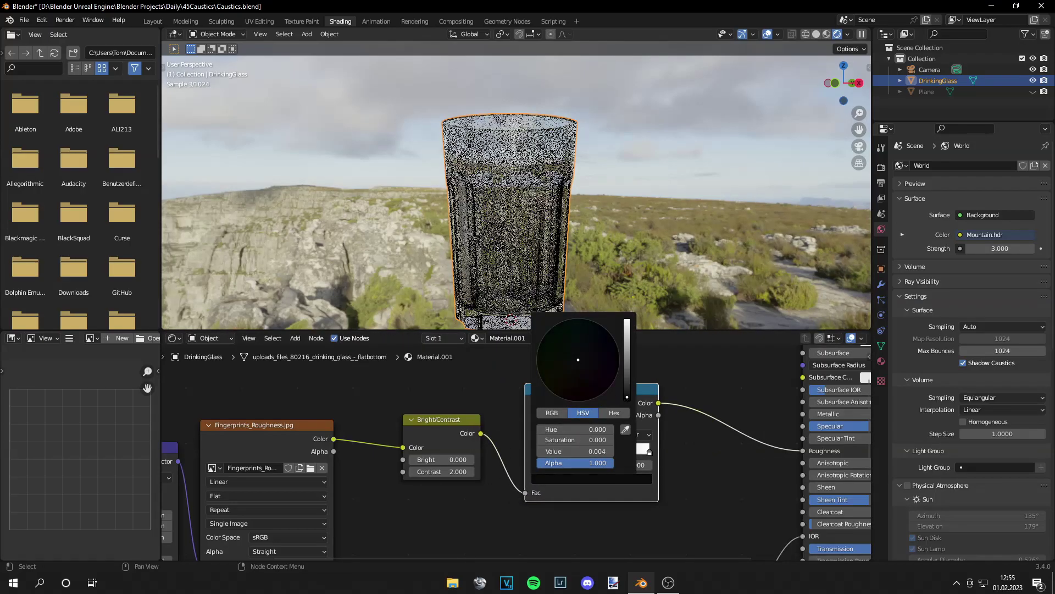
left_click_drag(626, 396, 626, 395)
left_click(591, 479)
left_click(628, 321)
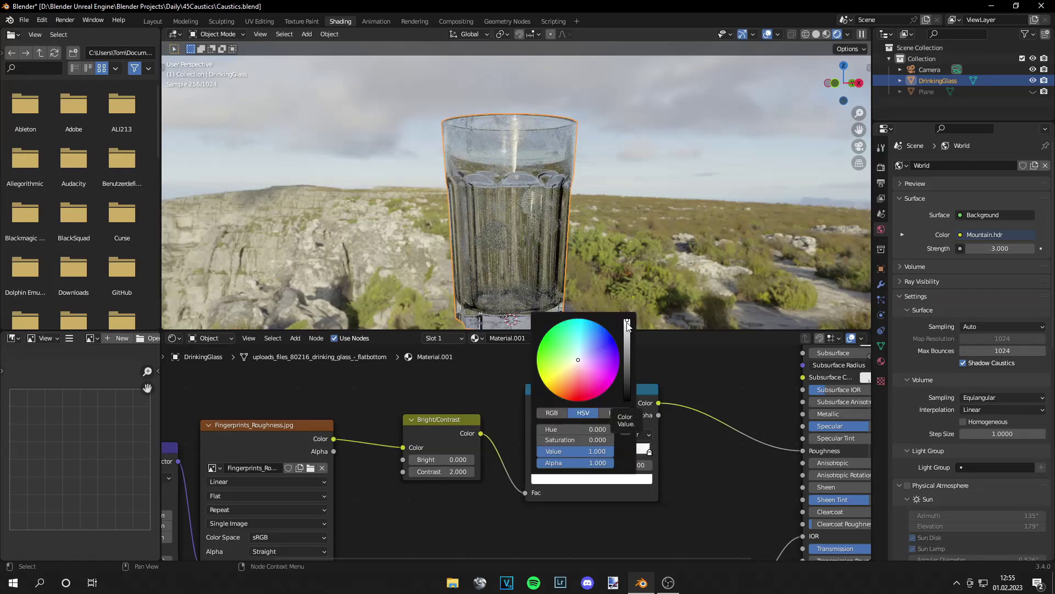
left_click_drag(627, 323, 627, 347)
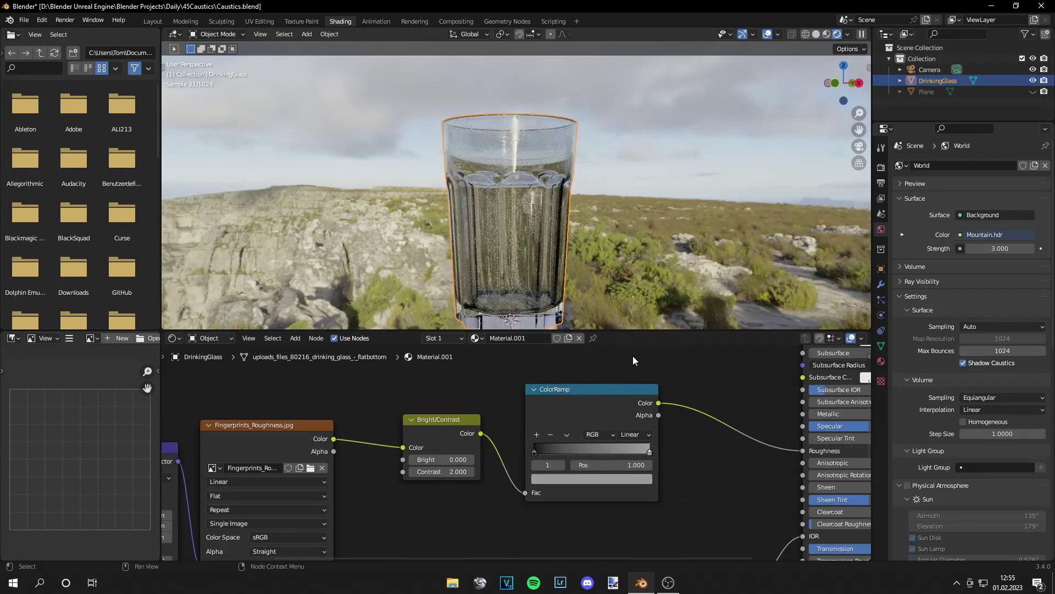
Unhide the ground plane to check the glass standing on it, and save the file.
scroll(581, 116, "down", 5)
middle_click_drag(565, 206, 503, 215)
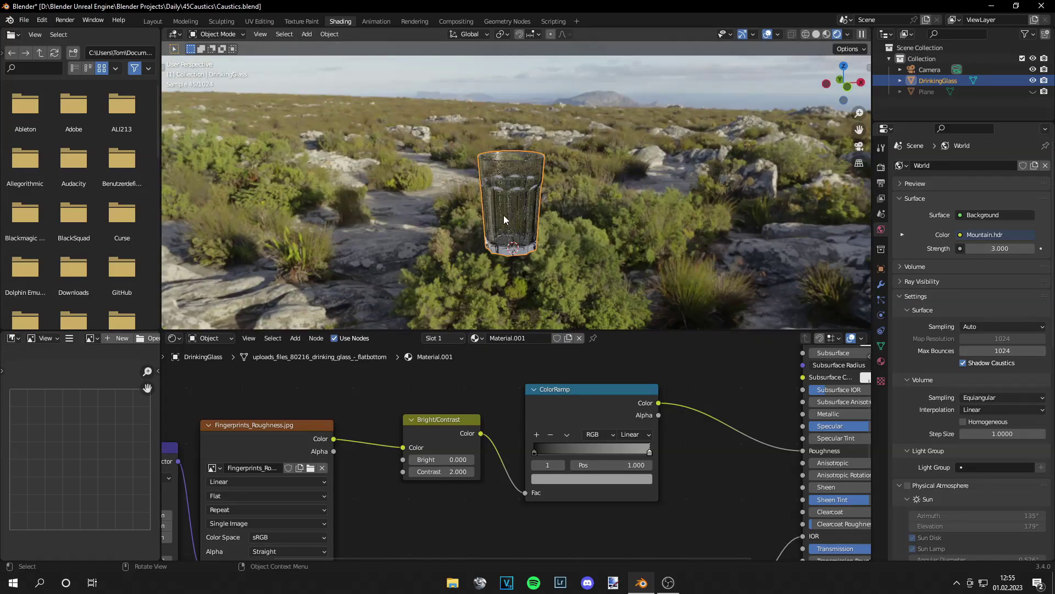
left_click(595, 230, "shift")
key("alt+a")
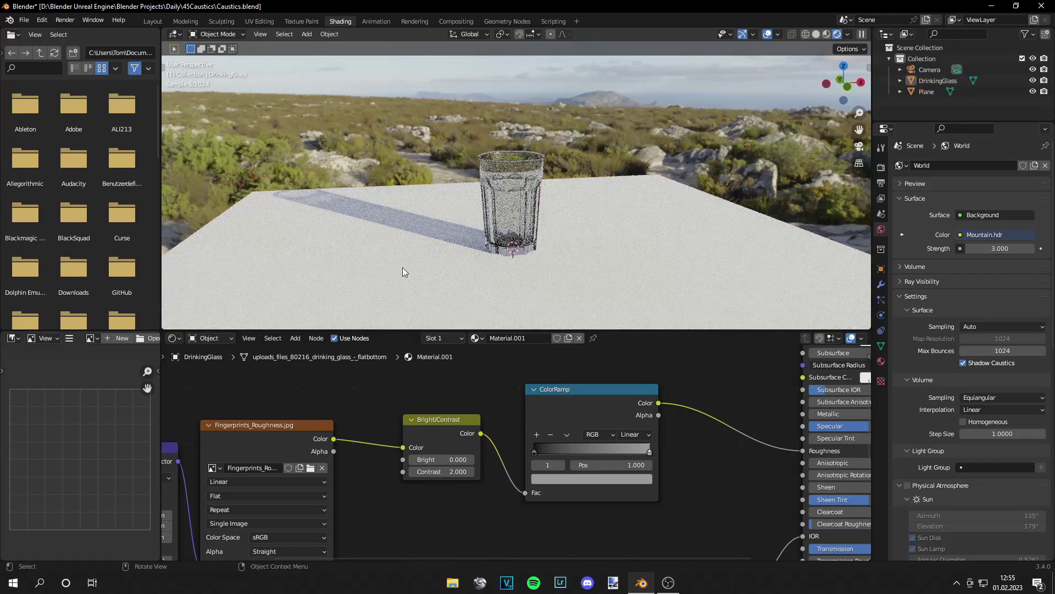
key("ctrl+s")
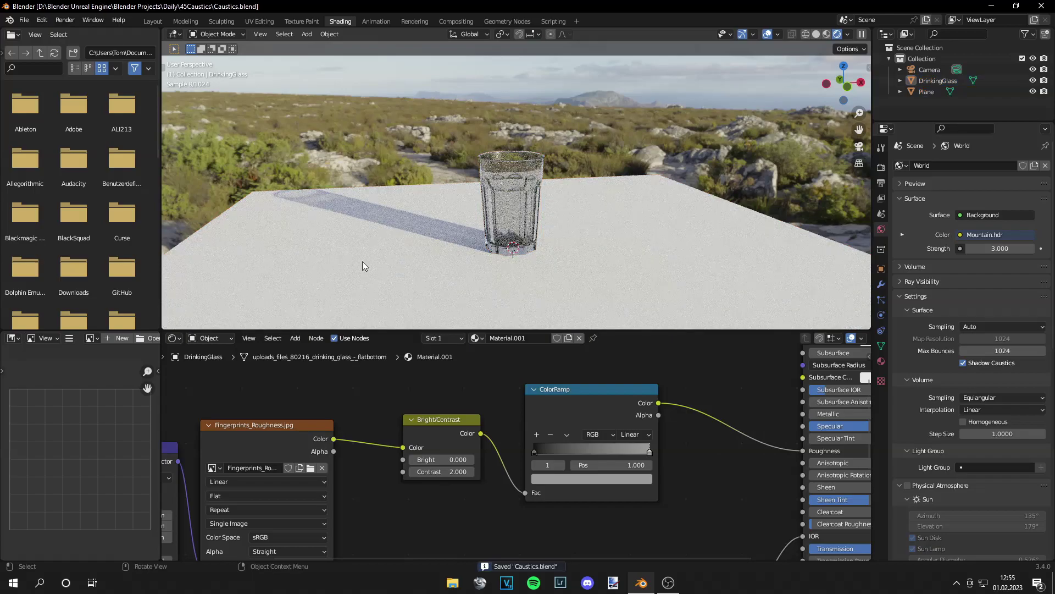
Hide the ground plane again, reselect the glass and disconnect the ColorRamp from the Roughness input.
left_click(532, 246)
key("Home")
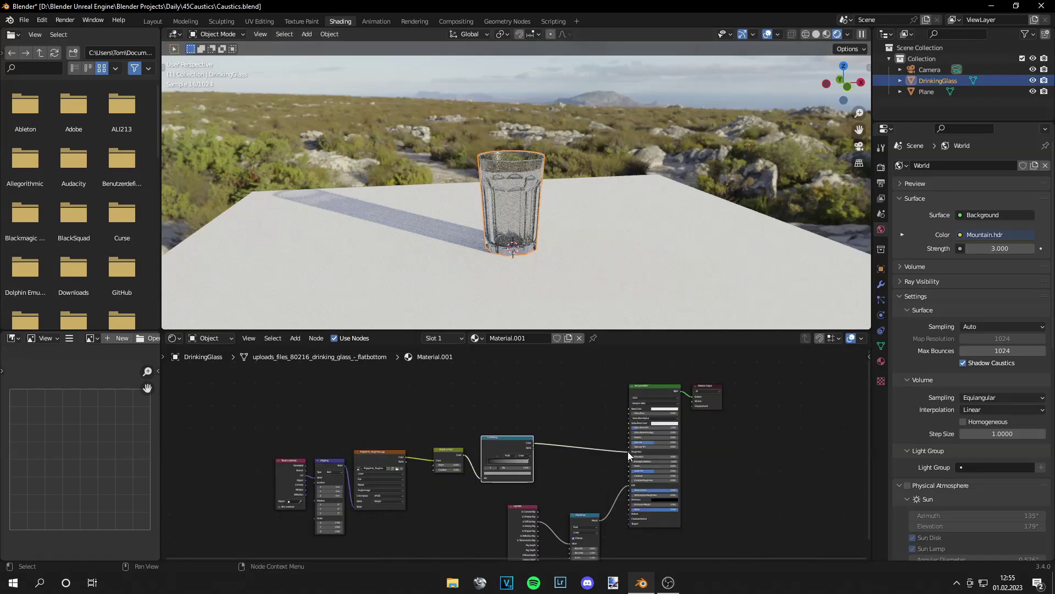
left_click(581, 260)
key("h")
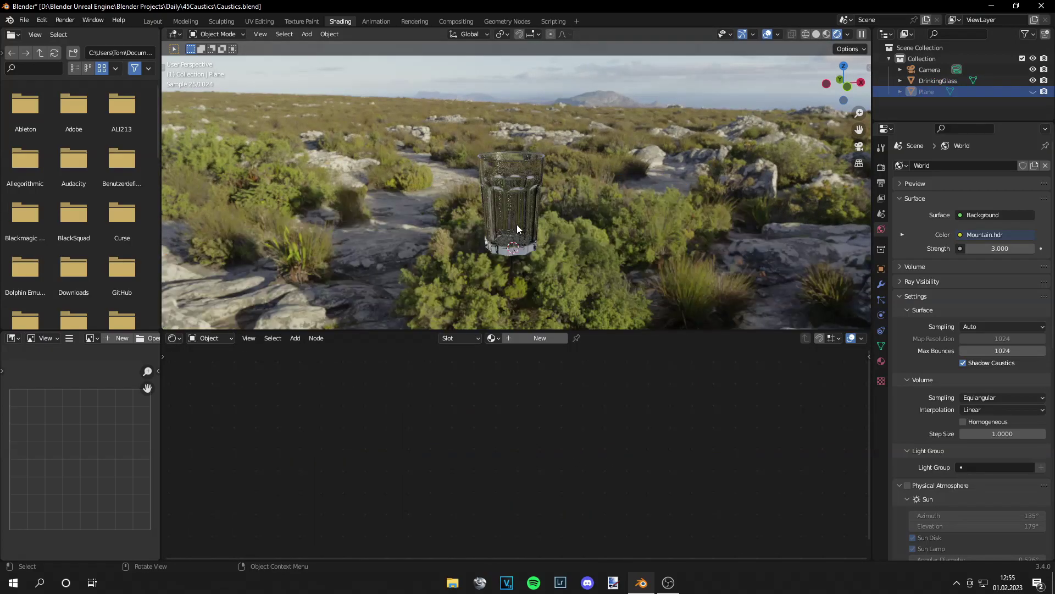
left_click(516, 223)
scroll(400, 398, "up", 4)
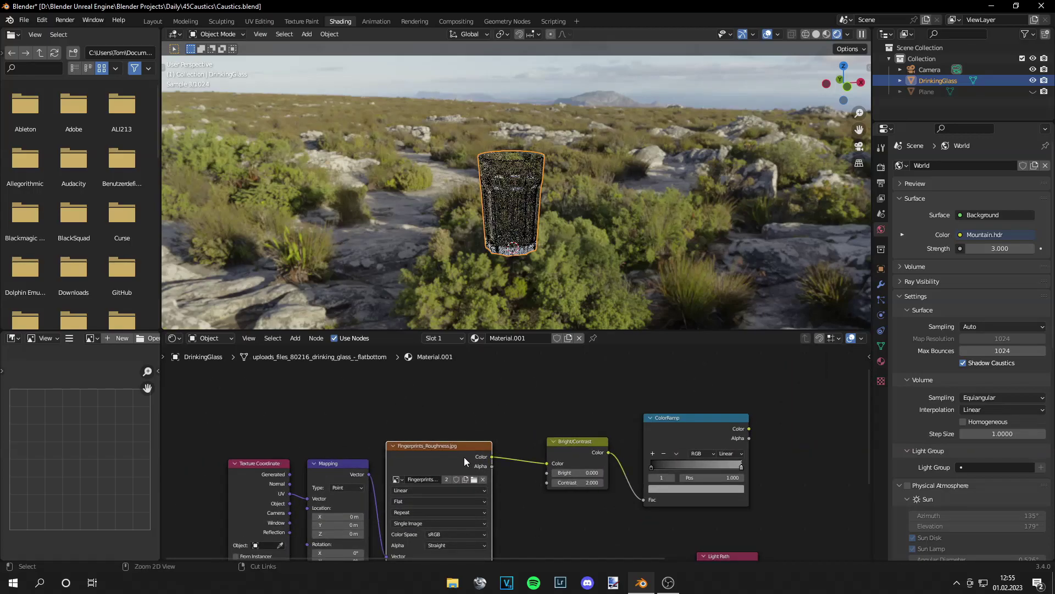
Duplicate the fingerprint image texture node above the original and assign Dust_Roughness.jpg to the copy.
key("shift+d")
left_click(464, 384)
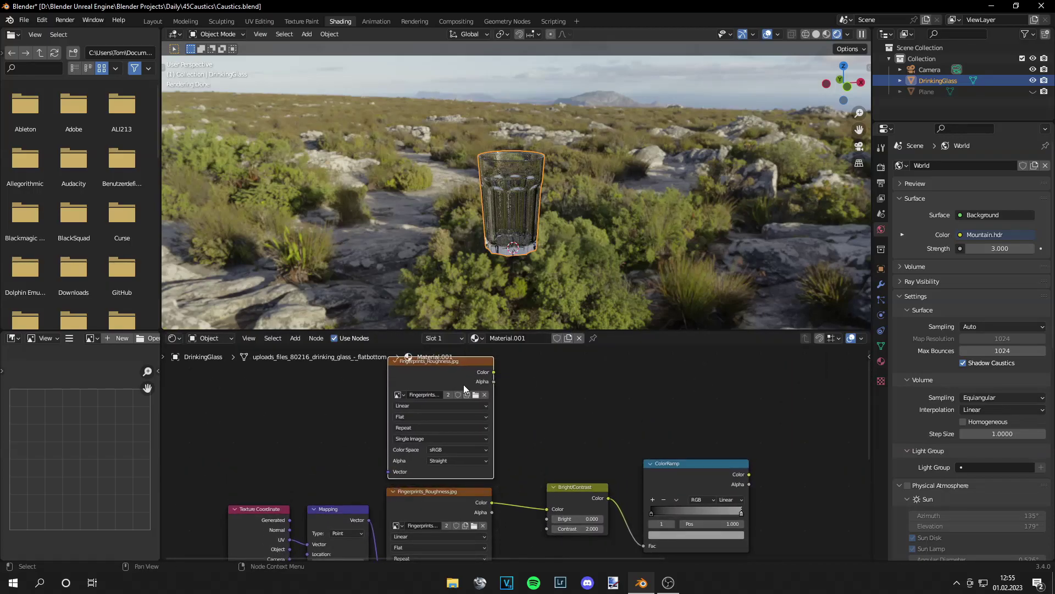
left_click(397, 395)
left_click(419, 410)
Try a uniform Roughness of 0.118 on the Principled BSDF and inspect the glass.
scroll(572, 415, "down", 4)
middle_click_drag(619, 420, 332, 408)
scroll(489, 456, "up", 3)
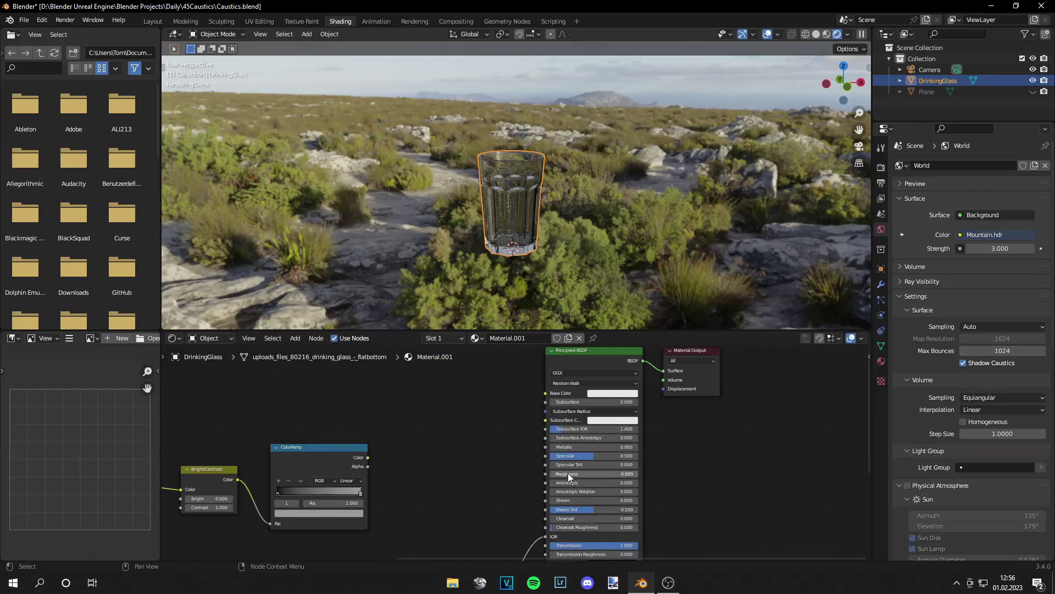
scroll(559, 179, "up", 4)
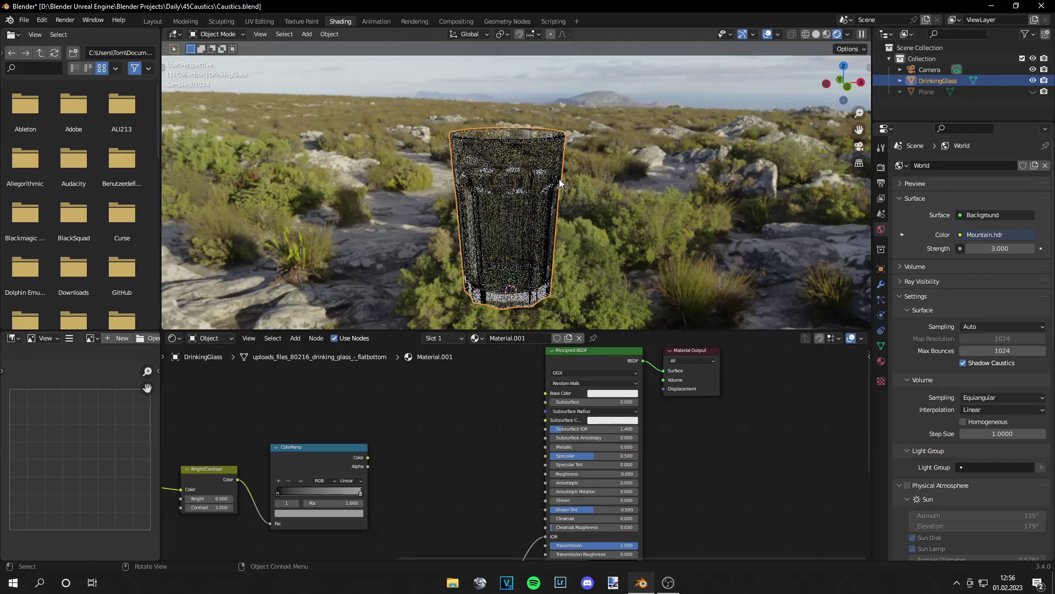
mouse_move(576, 473)
left_mouse_down()
mouse_move(607, 473)
mouse_move(572, 473)
left_mouse_up()
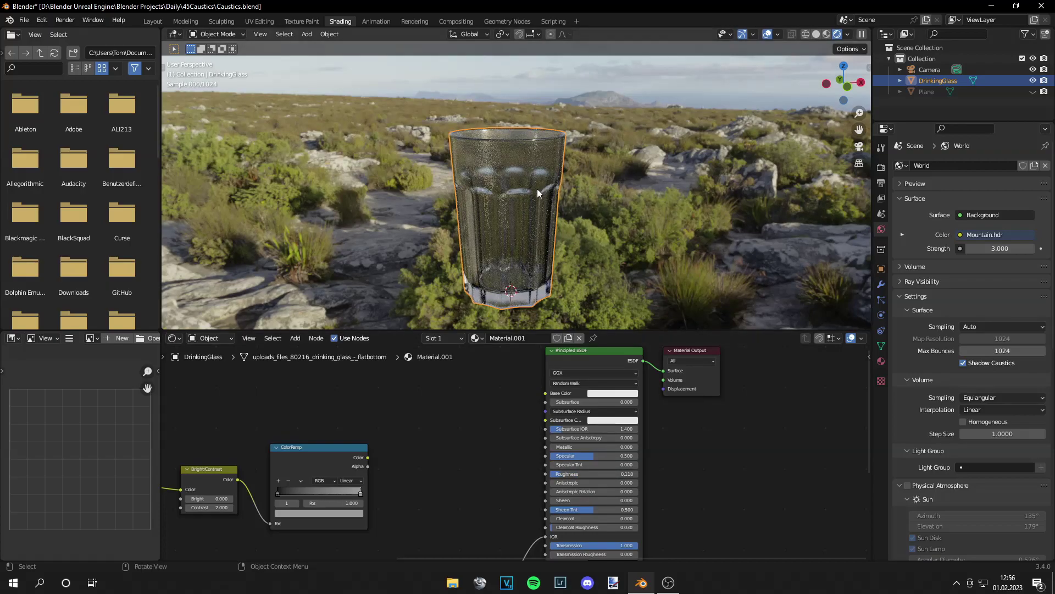
Connect the dust texture's Color to Roughness and add linked Texture Coordinate and Mapping nodes to it with Node Wrangler.
scroll(435, 480, "down", 2)
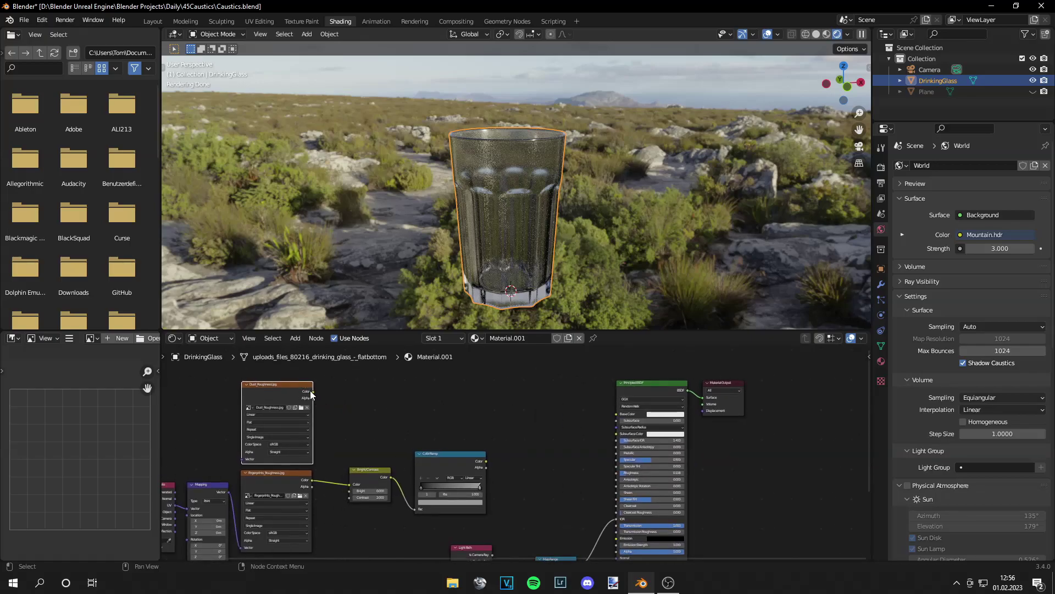
left_click_drag(312, 391, 337, 375)
left_click_drag(506, 474, 616, 472)
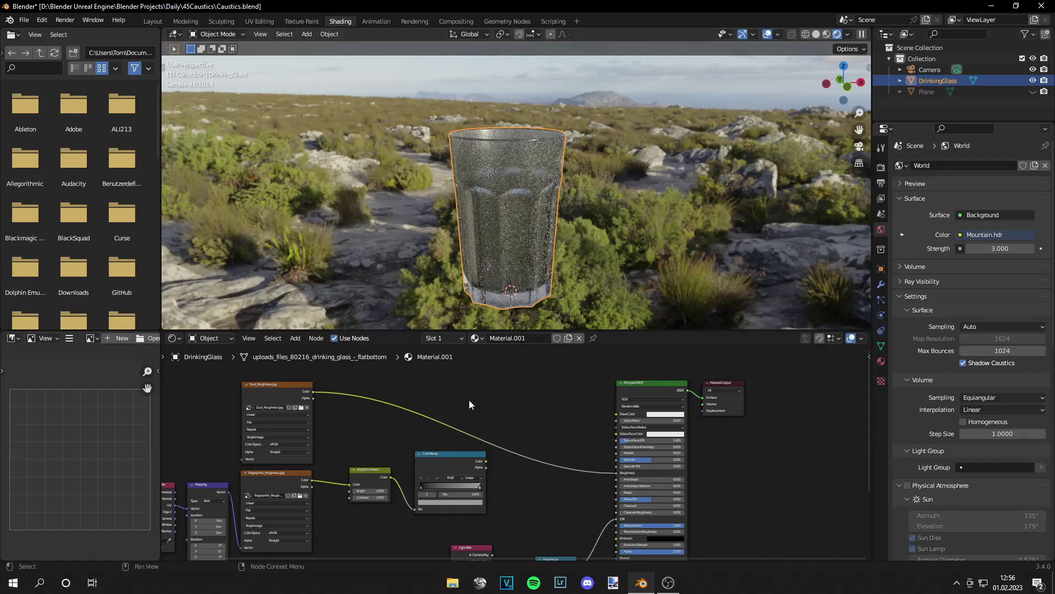
middle_click_drag(293, 459, 503, 447)
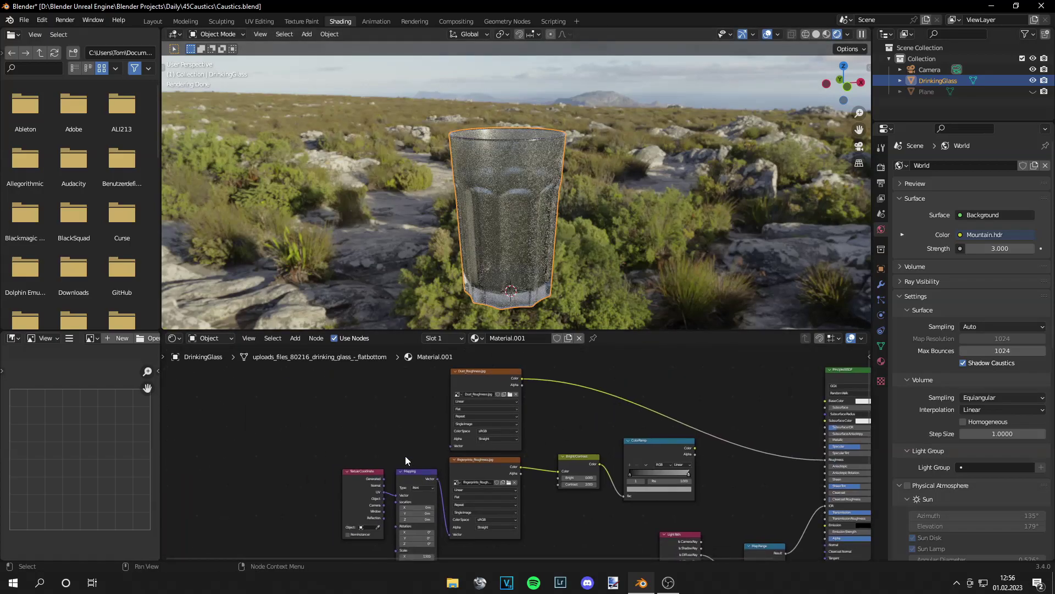
left_click(456, 378)
key("ctrl+t")
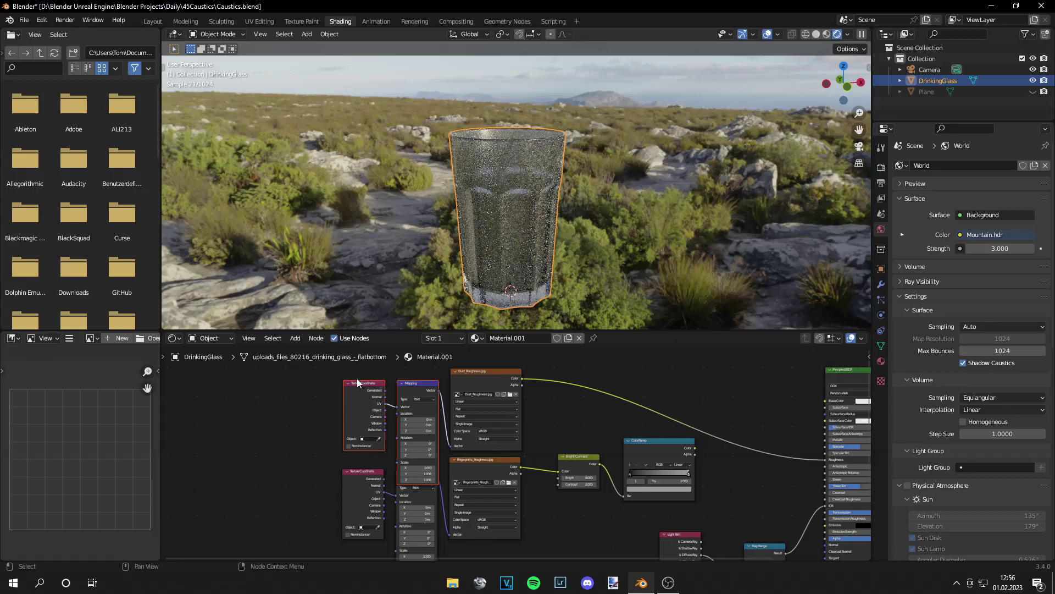
Set the dust texture's Mapping scale to 3 on X, Y and Z.
middle_click_drag(330, 427, 375, 381)
scroll(375, 381, "up", 3)
left_click(434, 403)
type("3")
key("Return")
left_click(433, 413)
type("3")
key("Return")
left_click(433, 422)
type("3")
key("Return")
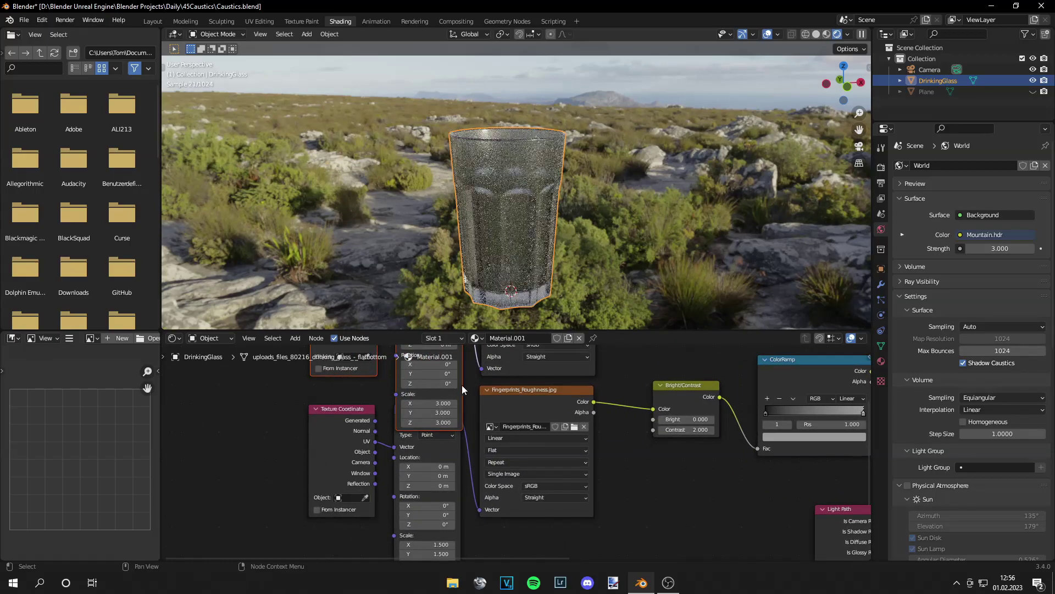
Move the dust texture's Texture Coordinate and Mapping nodes up so they clear the fingerprint texture's nodes.
scroll(462, 385, "down", 2)
middle_click_drag(291, 379, 341, 429)
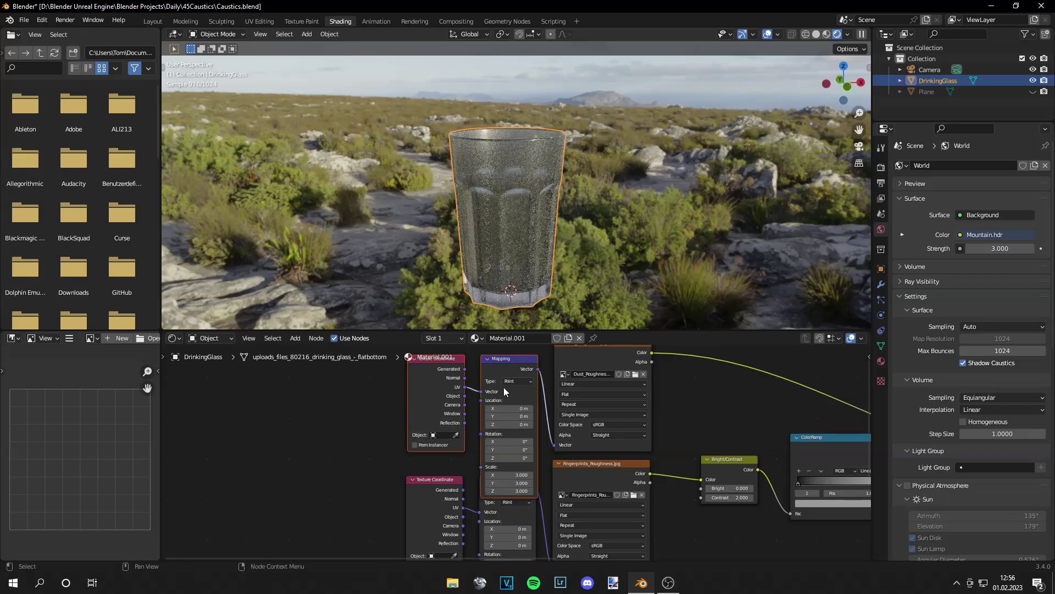
left_click_drag(499, 365, 484, 335)
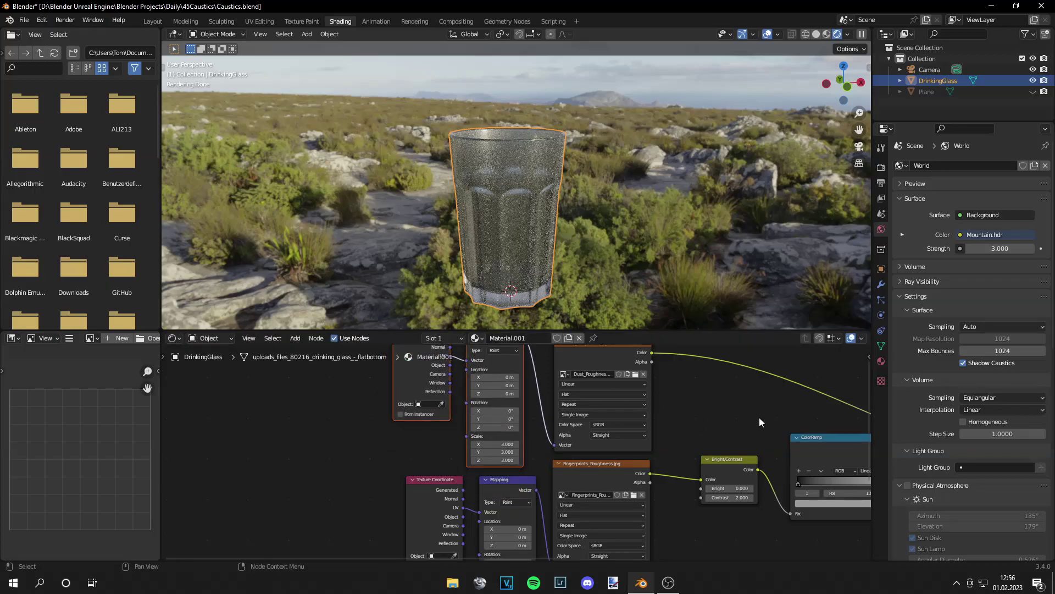
Duplicate the Bright/Contrast node with contrast 2.000 and insert the copy between the dust texture's Color and the Principled BSDF's Roughness.
middle_click_drag(760, 418, 572, 443)
left_click(582, 493)
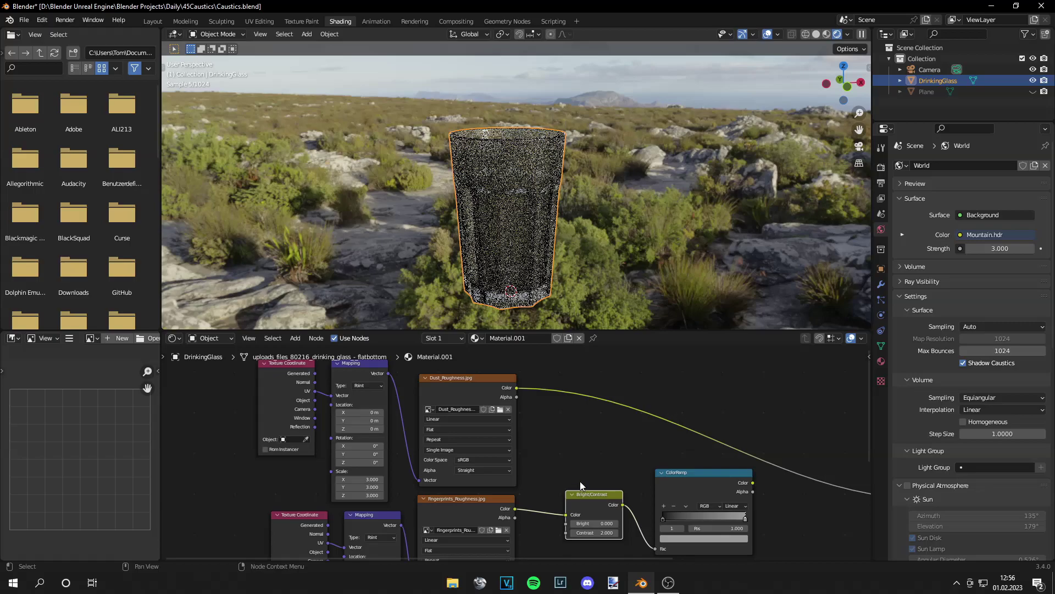
key("ctrl+c")
key("ctrl+v")
key("shift+d")
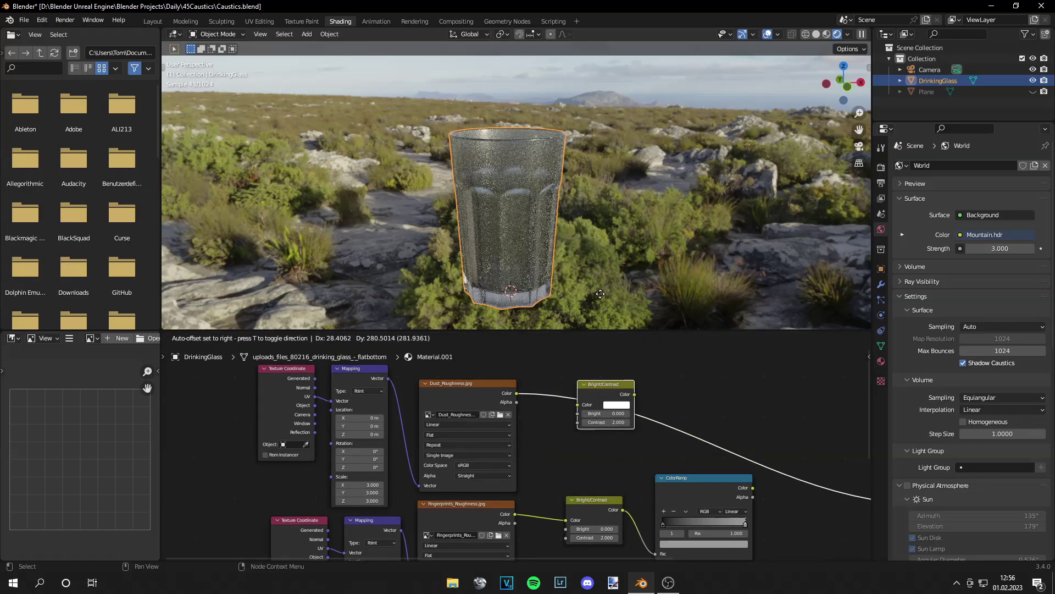
left_click_drag(602, 424, 608, 470)
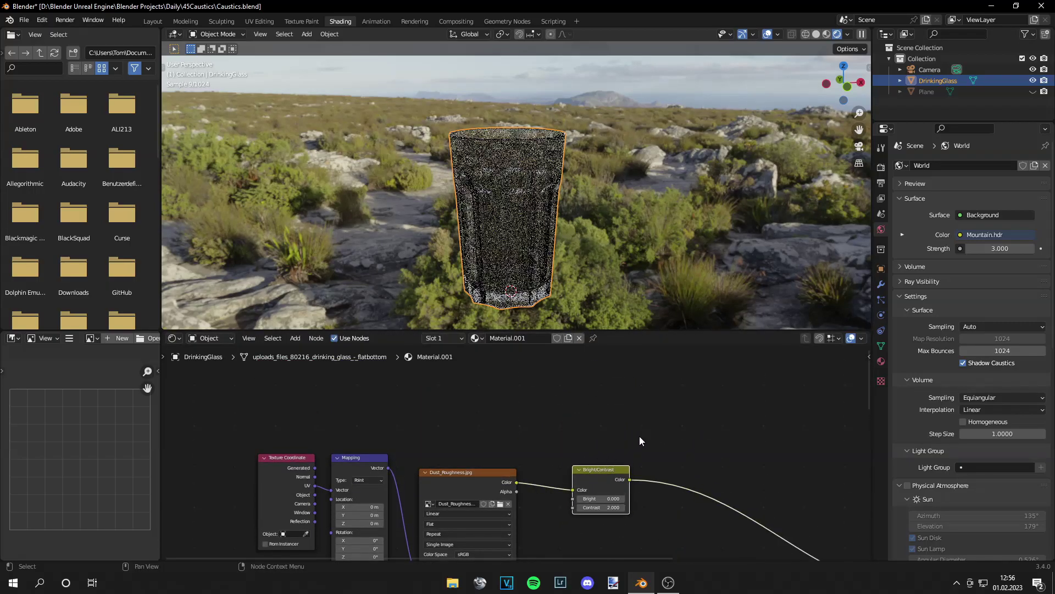
middle_click_drag(670, 431, 584, 352)
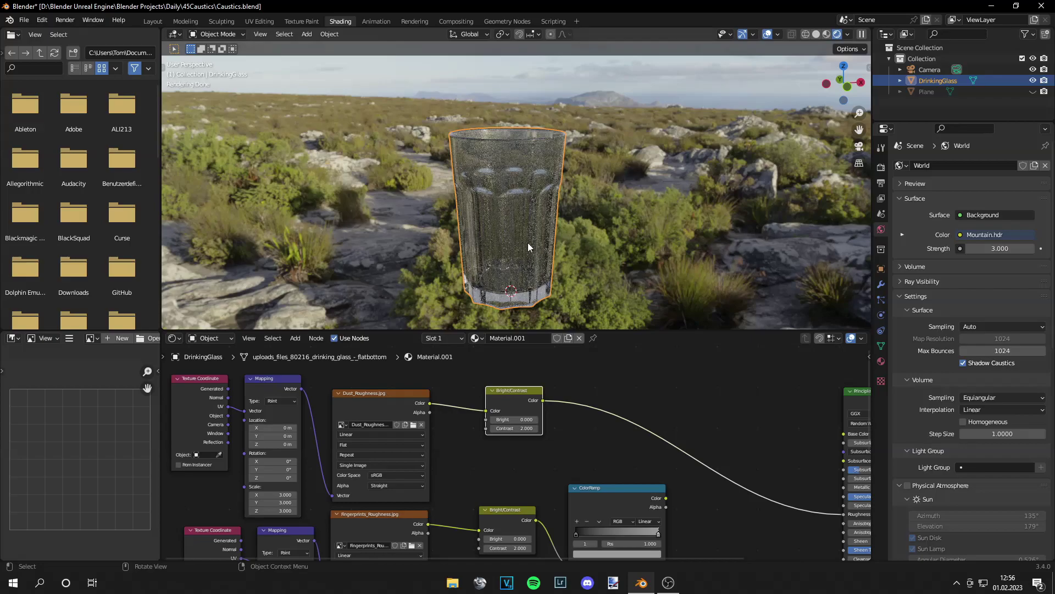
left_click(575, 73)
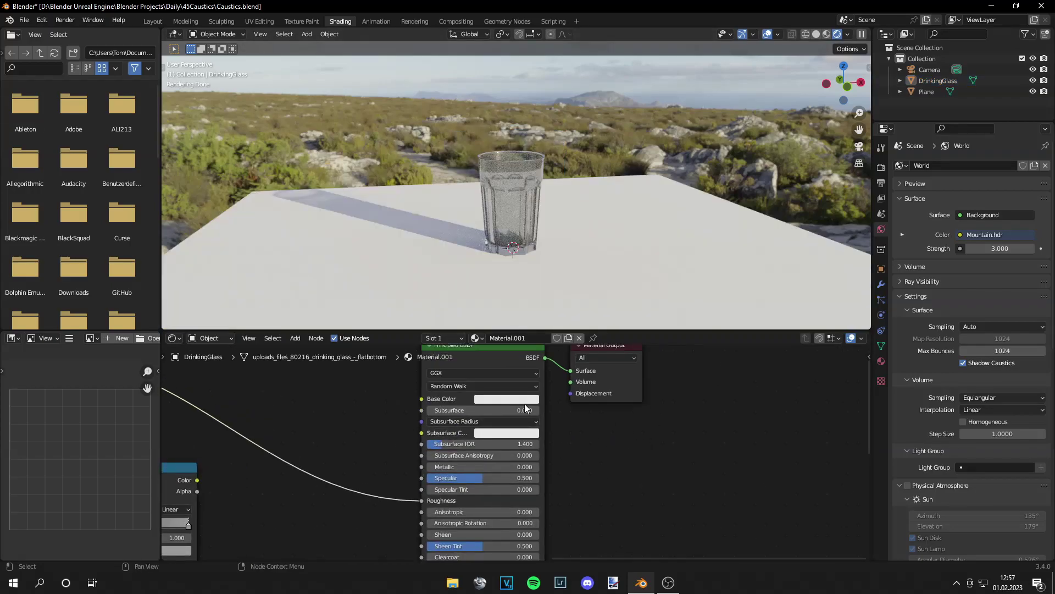
Try tinting the glass by shifting the Principled BSDF's Base Color to a light pink and neighbouring hues.
left_click(514, 398)
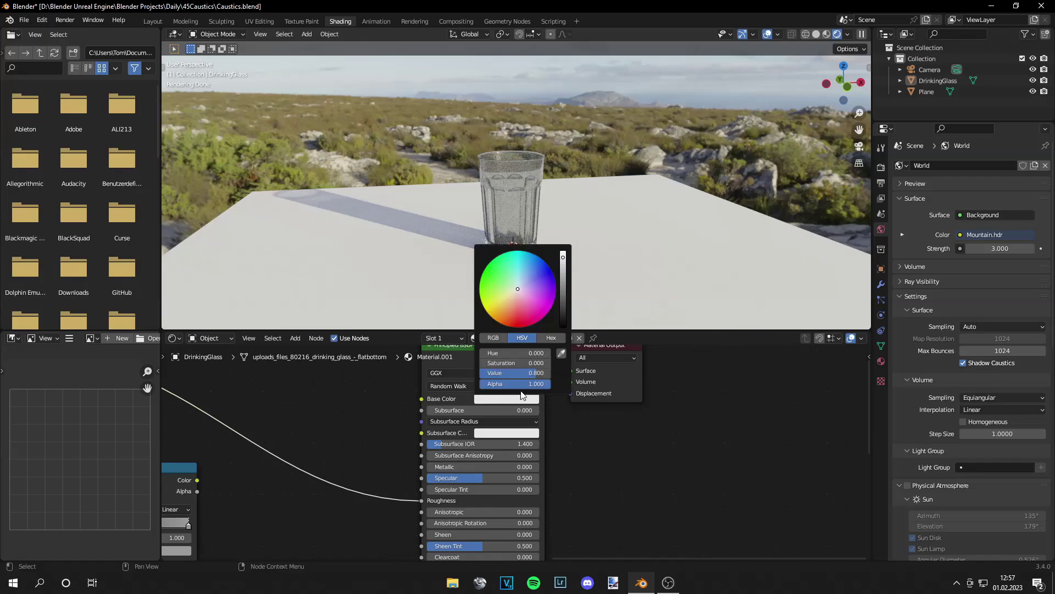
left_click_drag(515, 291, 519, 292)
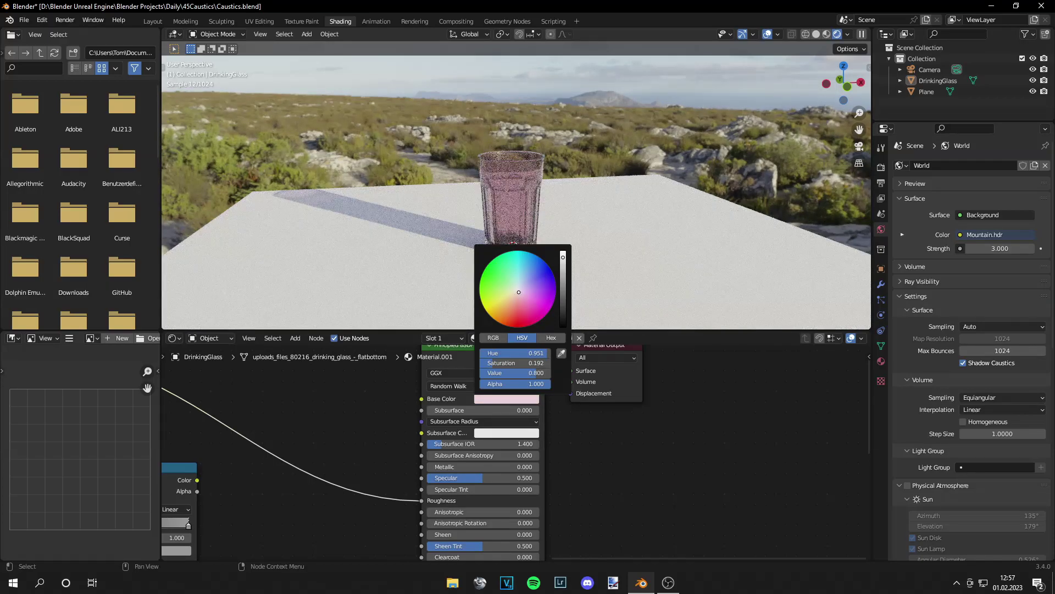
mouse_move(519, 292)
left_mouse_down()
mouse_move(520, 327)
mouse_move(530, 309)
mouse_move(520, 324)
mouse_move(522, 288)
left_mouse_up()
Add a second ColorRamp node beside the Principled BSDF, near its Base Color input.
middle_click_drag(352, 362, 501, 397)
key("shift+a")
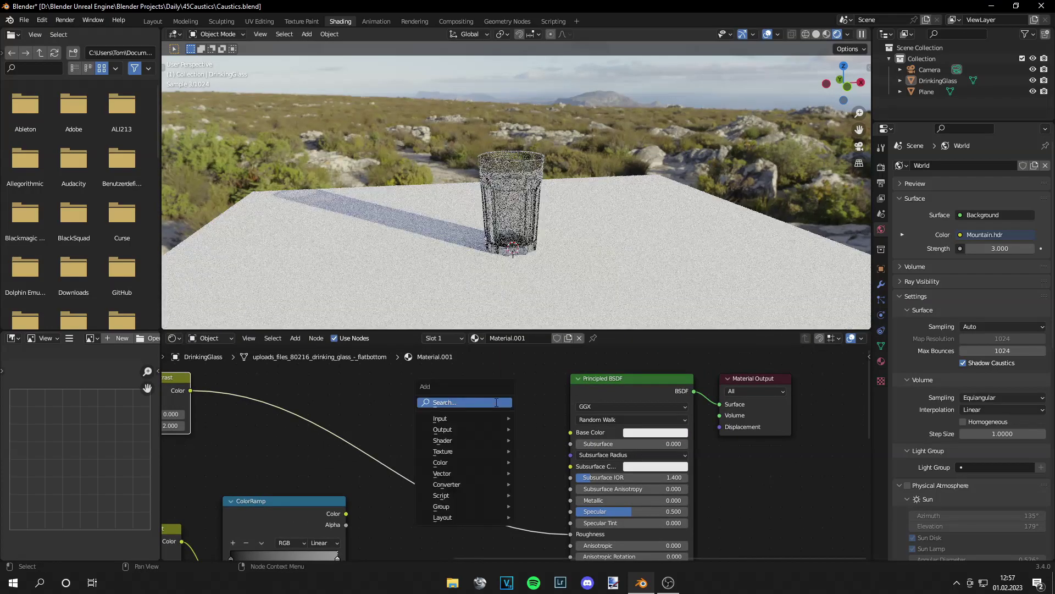
type("colo")
key("Return")
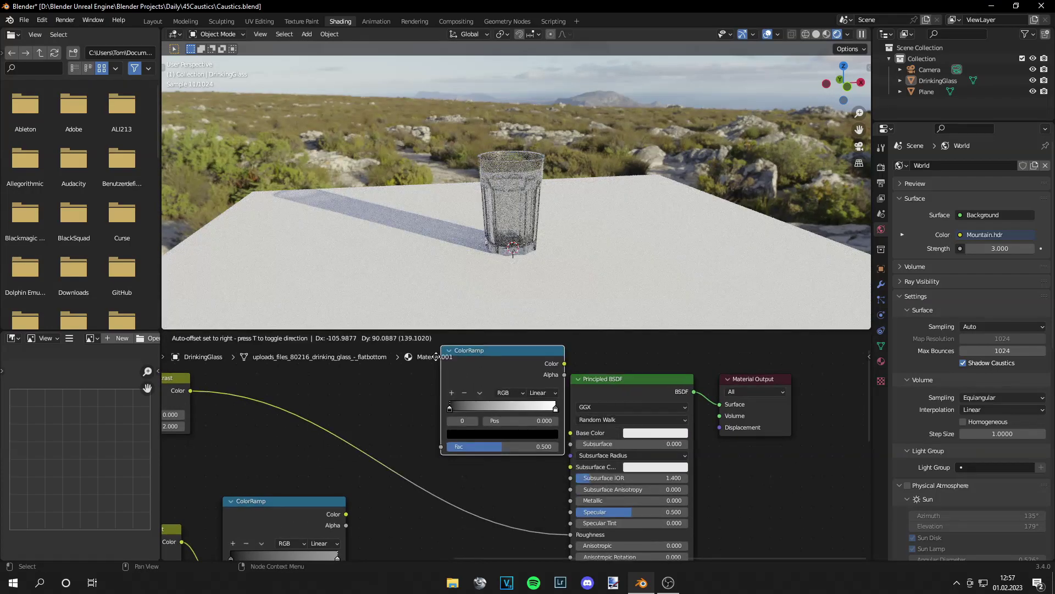
left_click(418, 370)
Color the new ColorRamp's first stop orange and its last stop green, and connect its Color to Base Color.
left_click(436, 449)
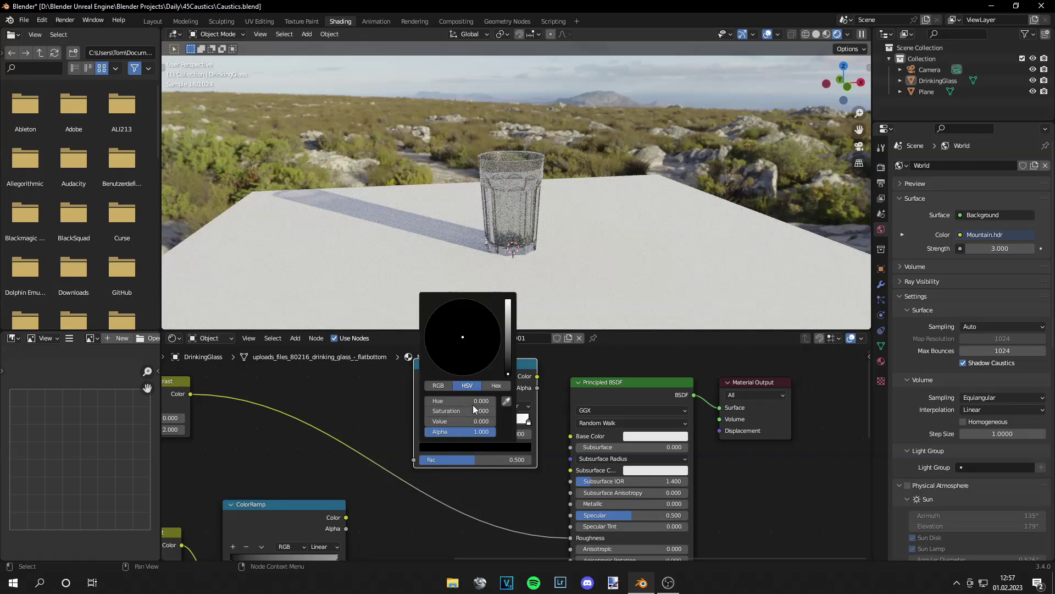
left_click(508, 304)
left_click(442, 369)
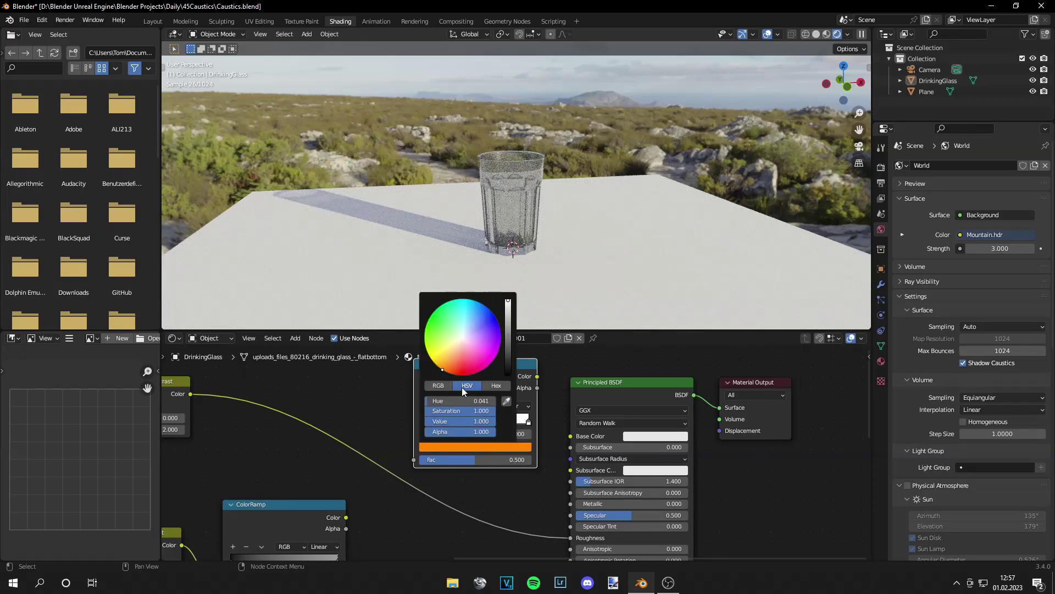
left_click(529, 421)
left_click(525, 447)
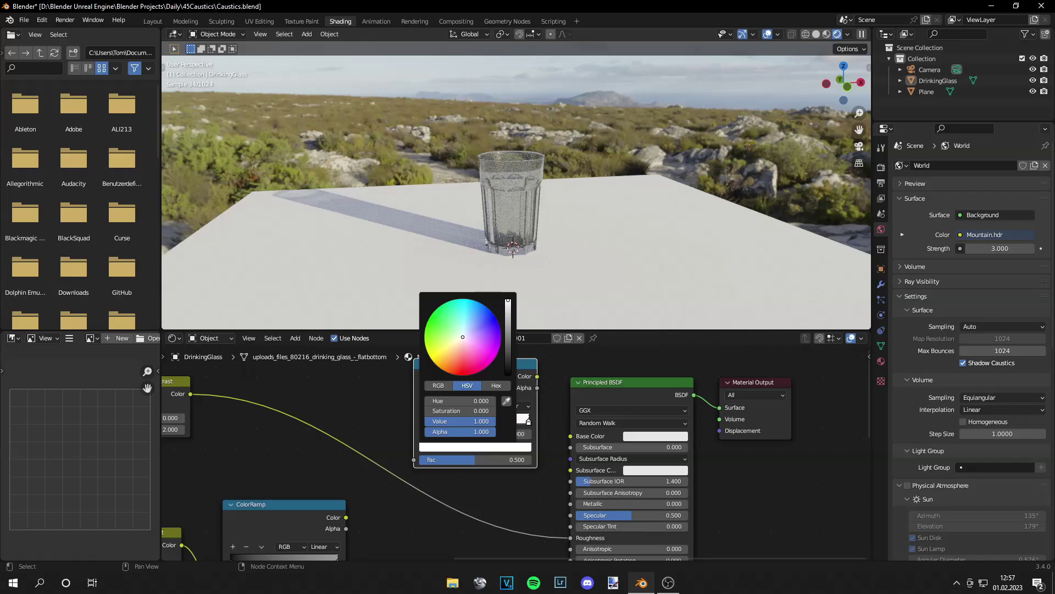
left_click(445, 306)
left_click_drag(537, 376, 570, 435)
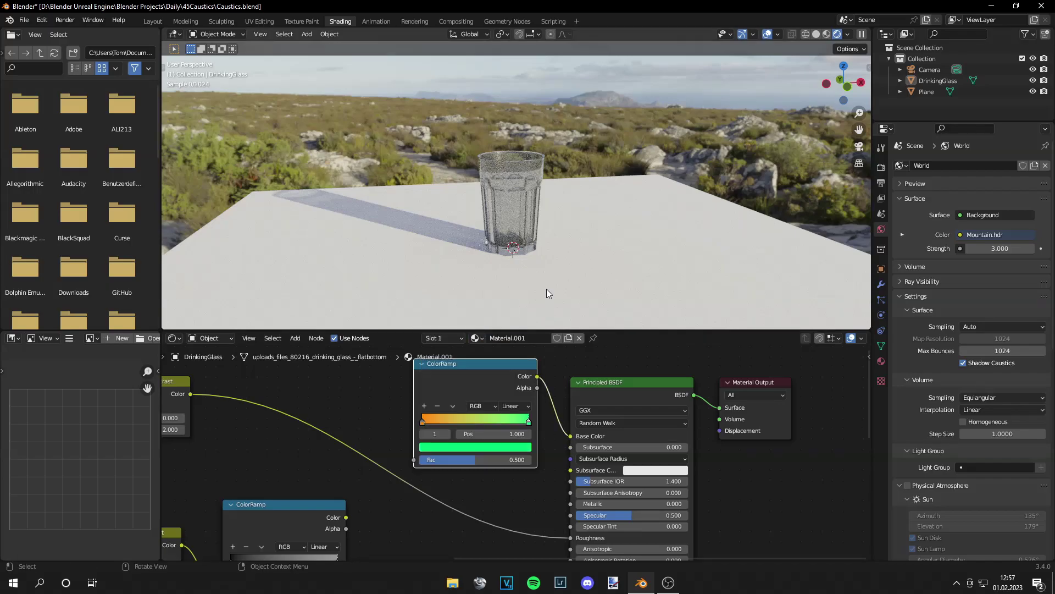
Add a Gradient Texture node and connect its Color to the Fac input of the orange-green ColorRamp.
middle_click_drag(529, 473, 598, 500)
left_click_drag(521, 416, 543, 387)
middle_click_drag(431, 414, 455, 412)
key("shift+a")
type("grad")
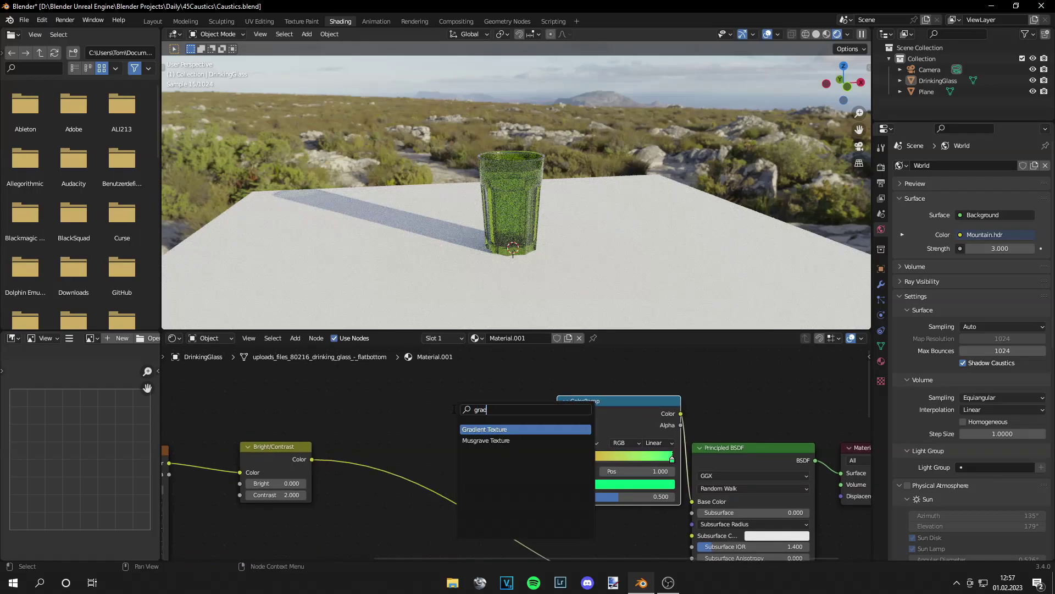
key("Return")
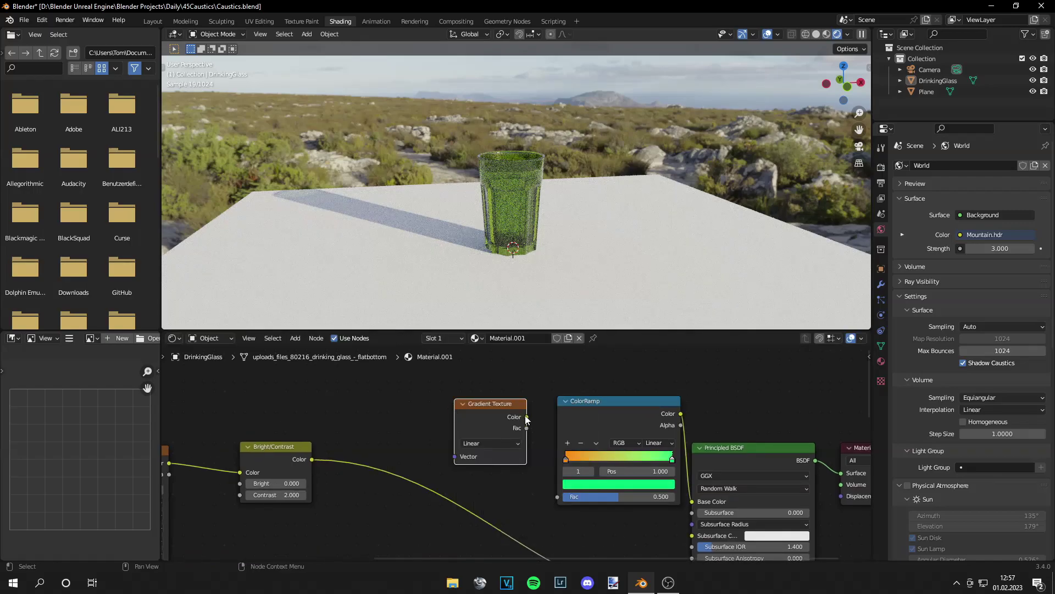
left_click_drag(526, 420, 557, 496)
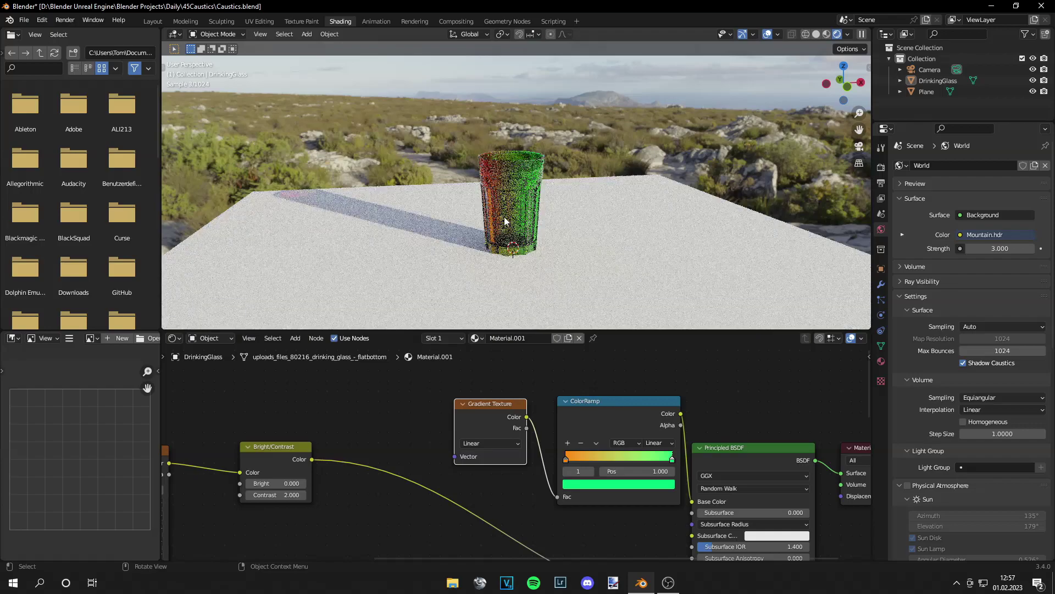
Add linked Texture Coordinate and Mapping nodes to the Gradient Texture with Node Wrangler and move them up clear of the roughness nodes.
middle_click_drag(475, 410, 476, 413)
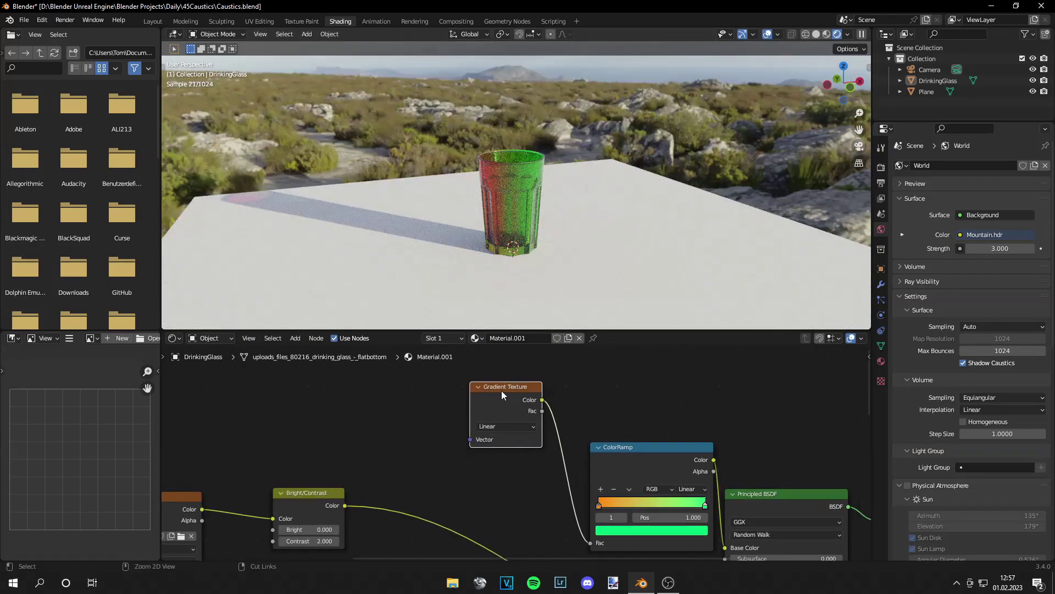
key("ctrl+t")
middle_click_drag(508, 500, 562, 523)
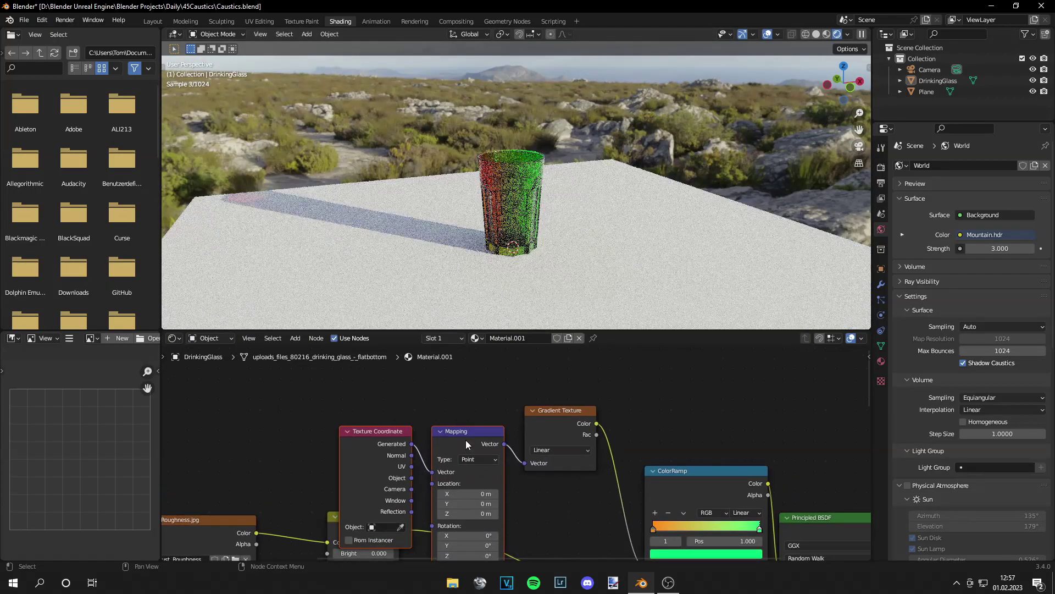
left_click_drag(466, 440, 443, 378)
Preview the gradient's ColorRamp directly on the glass with Node Wrangler and move the ColorRamp closer to the Gradient Texture.
left_click(560, 461, "ctrl+shift")
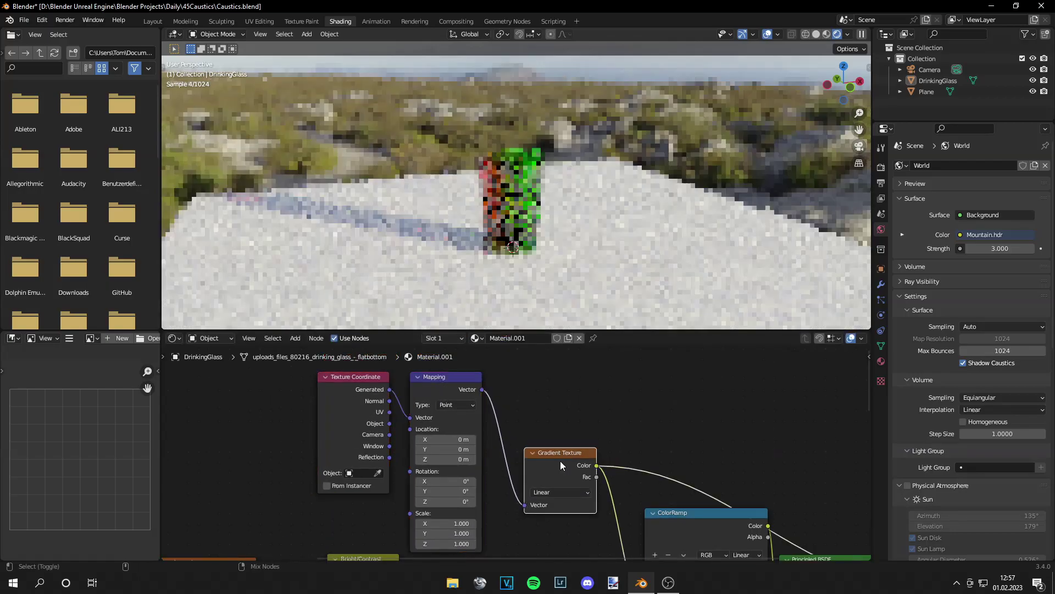
middle_click_drag(670, 455, 618, 388)
left_click(745, 504, "ctrl+shift")
left_click(653, 471, "ctrl+shift")
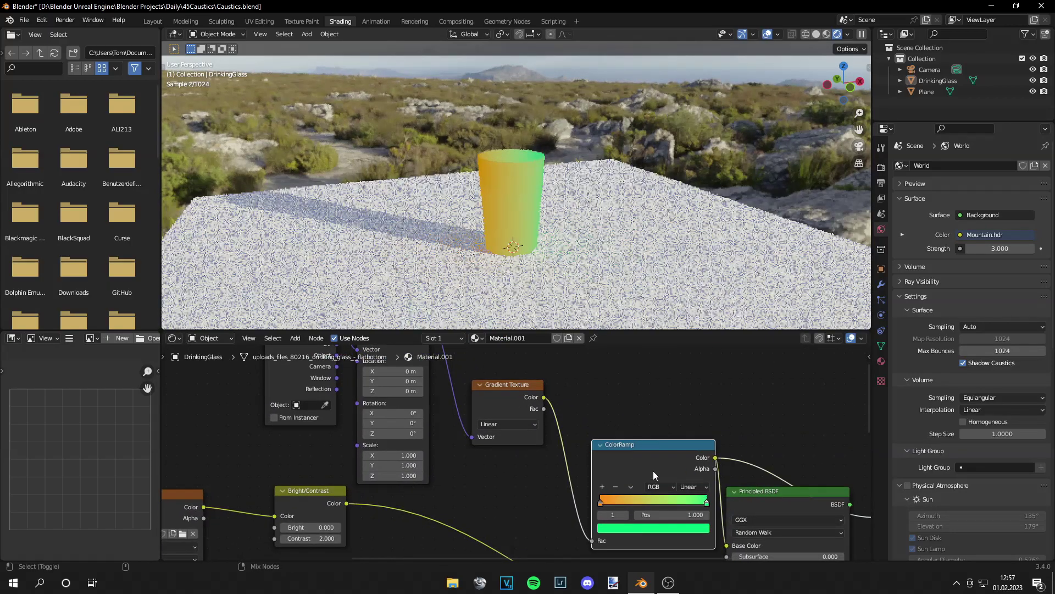
scroll(610, 457, "down", 3)
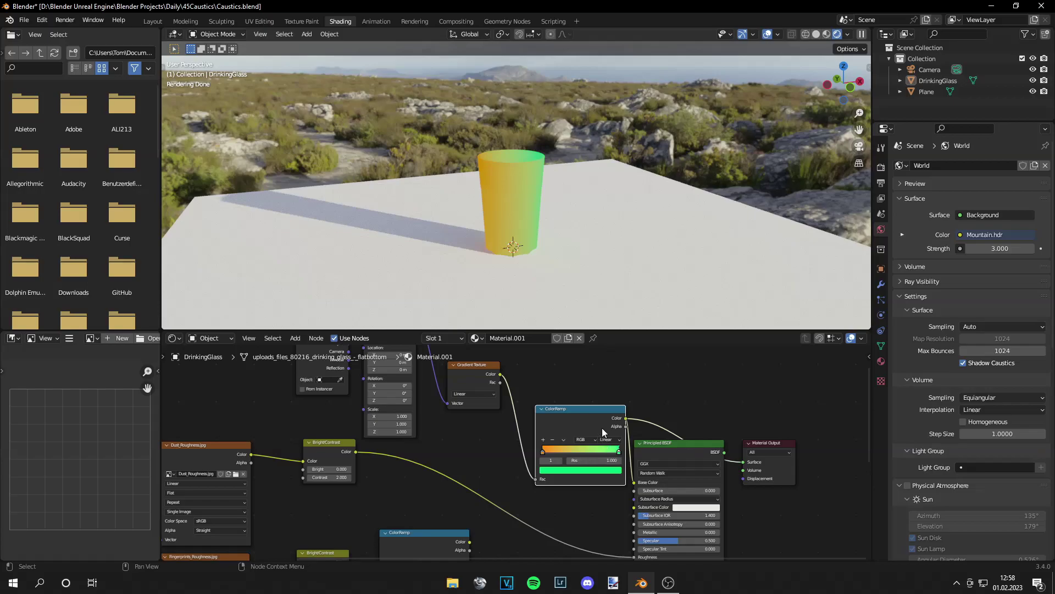
left_click_drag(563, 418, 550, 400)
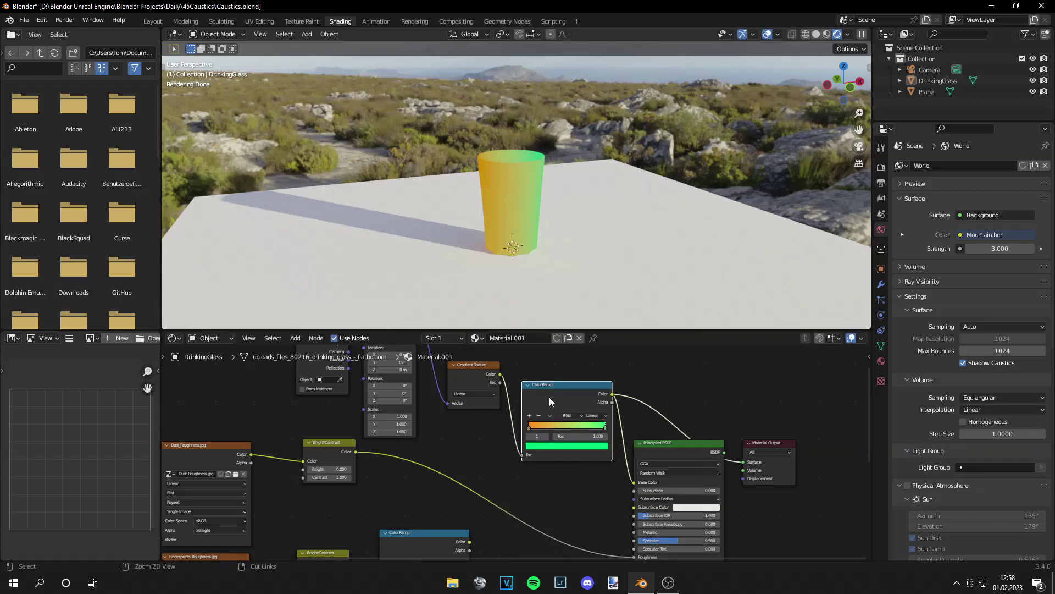
left_click(549, 397, "ctrl+shift")
left_click(558, 399, "ctrl+shift")
Set the gradient Mapping node's Y rotation to 90° so the gradient runs vertically along the glass.
scroll(549, 362, "up", 2)
mouse_move(447, 414)
left_mouse_down()
mouse_move(419, 425)
mouse_move(527, 425)
mouse_move(443, 425)
left_mouse_up()
right_click(443, 415)
left_click(443, 424)
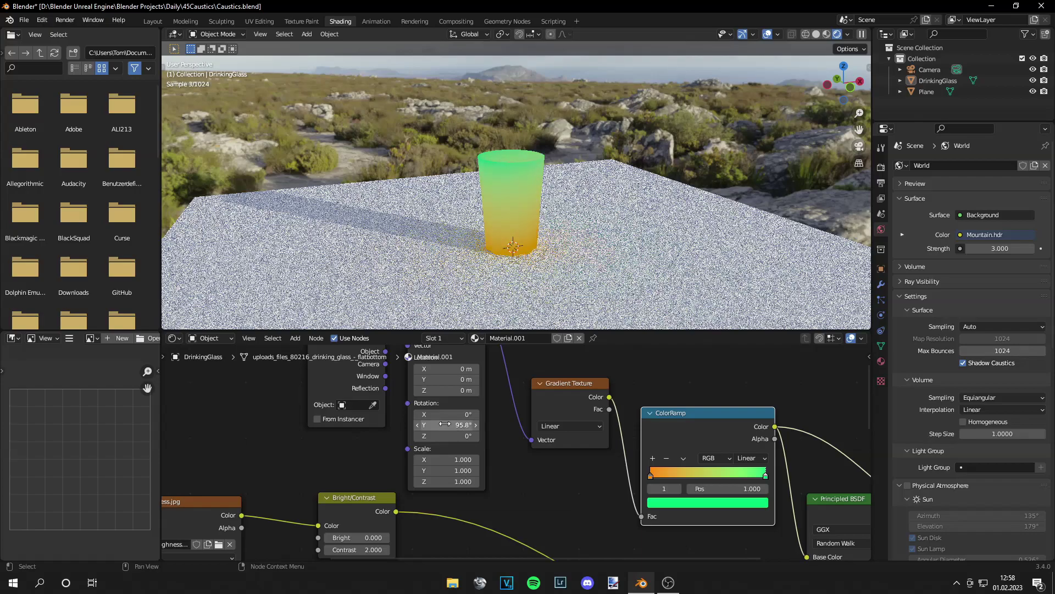
type("90")
key("Return")
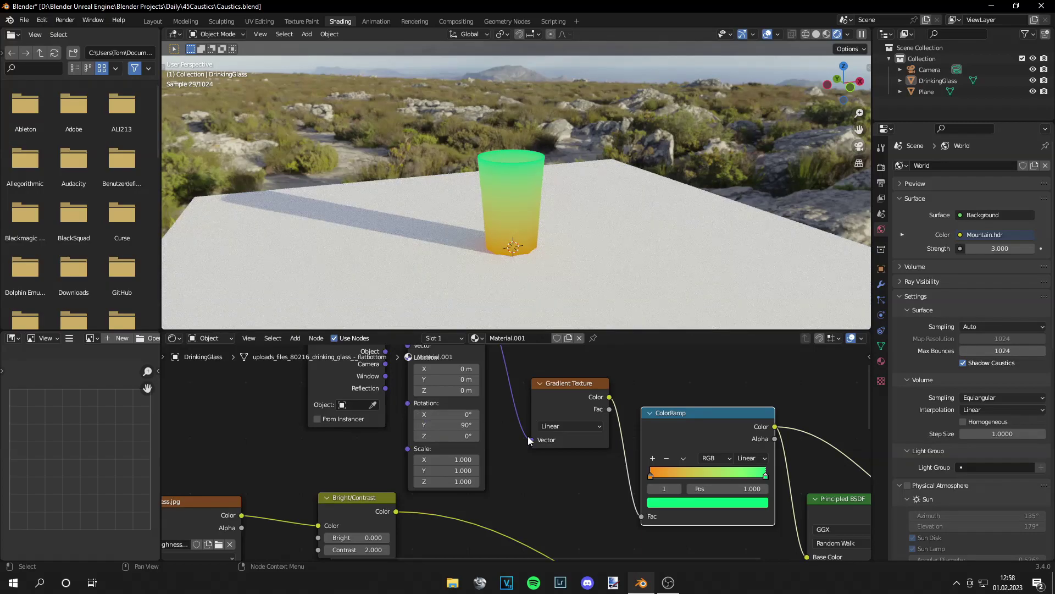
Change the color of the gradient ColorRamp's first stop to blue.
middle_click_drag(678, 504, 493, 437)
scroll(492, 436, "up", 2)
left_click(446, 391)
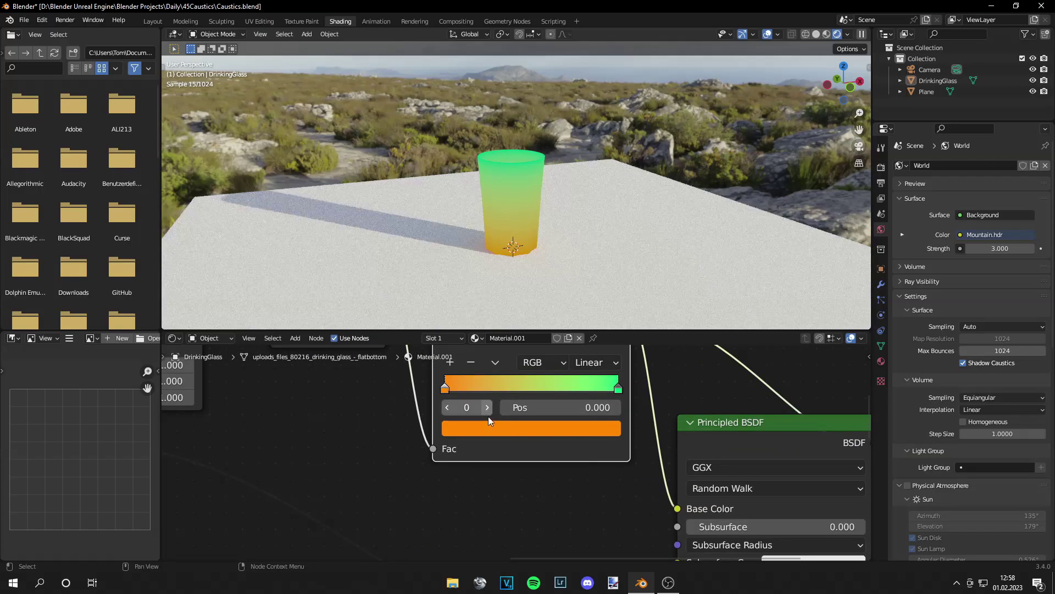
left_click(489, 422)
left_click_drag(511, 314, 569, 258)
Add a magenta stop to the gradient ColorRamp at about 0.26, undoing its accidental removal.
left_click(458, 362)
left_click_drag(531, 389, 486, 389)
left_click(491, 425)
left_click_drag(468, 263, 540, 306)
left_click(470, 362)
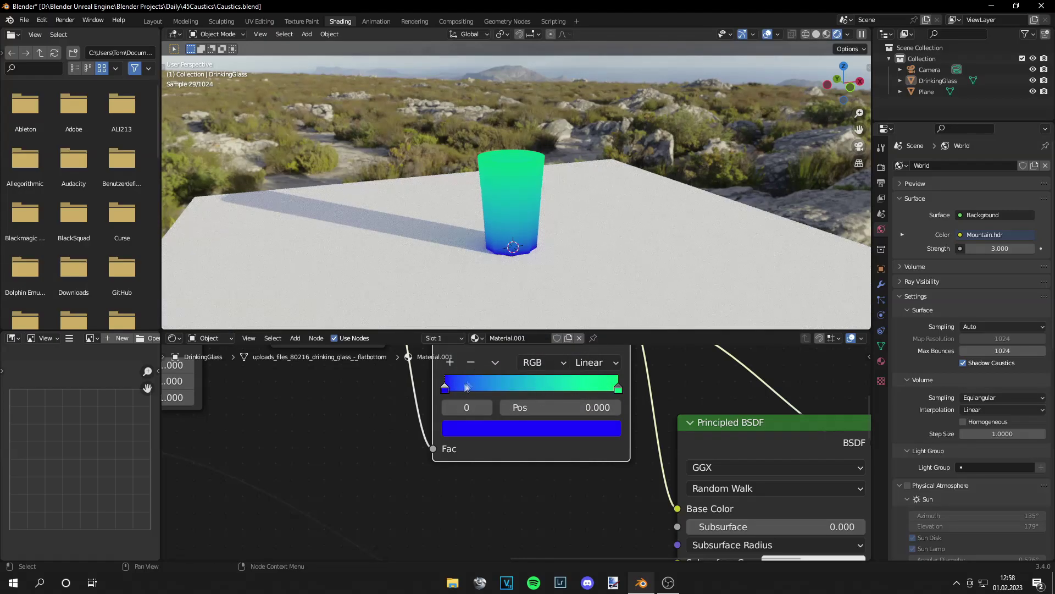
key("ctrl+z")
Add another stop between the magenta and green stops of the ColorRamp and color it orange.
left_click(450, 363)
left_click_drag(471, 391, 550, 397)
left_click(541, 427)
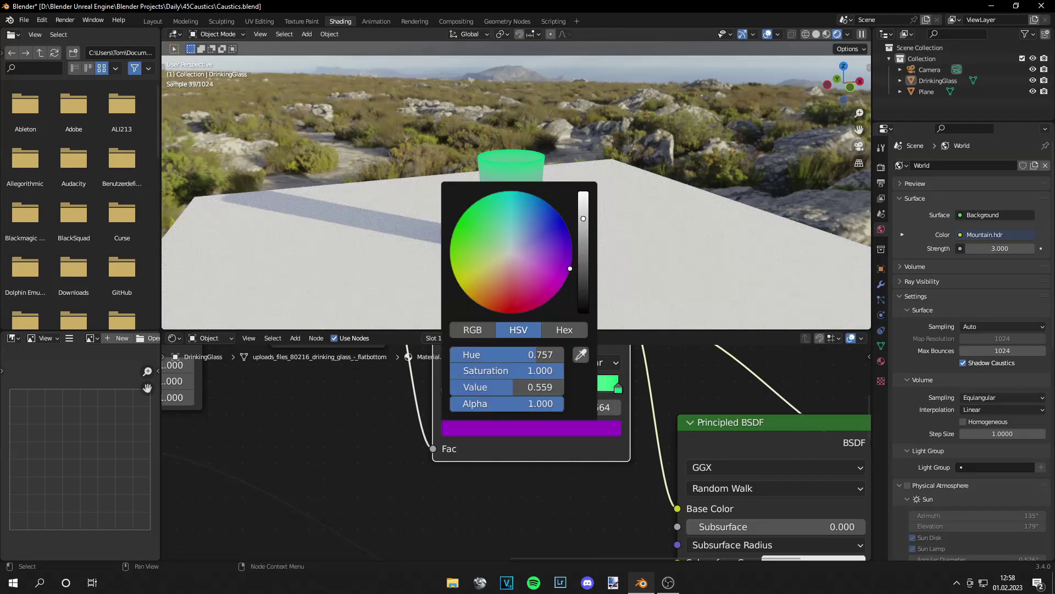
left_click_drag(498, 309, 469, 297)
left_click_drag(543, 388, 545, 387)
Add a yellow-green stop to the ColorRamp between the orange and green stops.
left_click(486, 388)
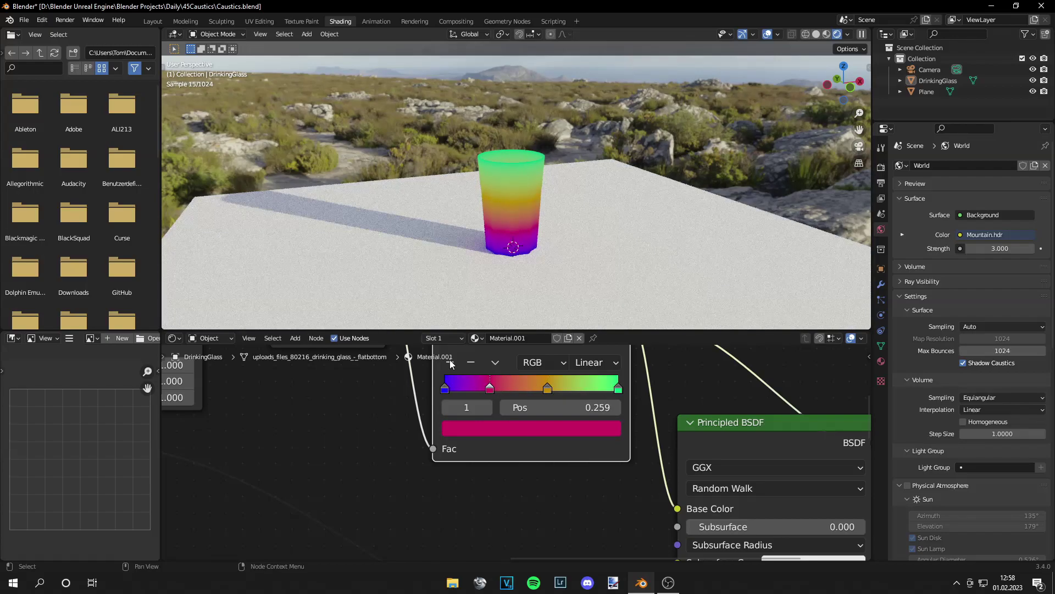
left_click(450, 361)
left_click_drag(468, 386, 548, 386)
left_click(547, 425)
left_click_drag(442, 286, 429, 267)
Respace the ColorRamp stops with magenta at about 0.14, orange at about 0.36, yellow-green at about 0.6 and green at 0.895.
left_click_drag(521, 385, 504, 384)
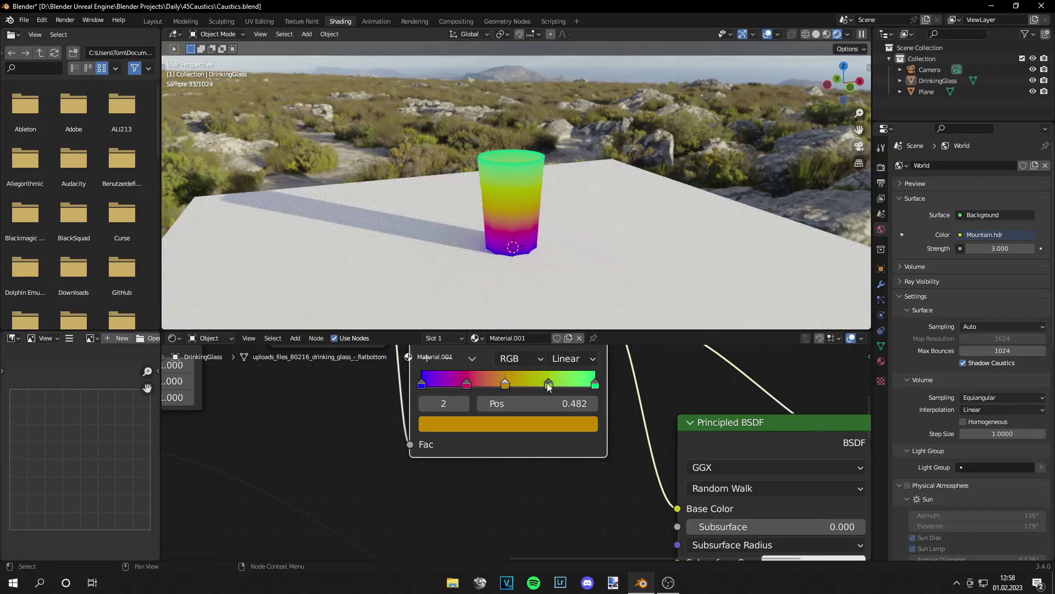
left_click_drag(595, 384, 577, 384)
left_click(559, 424)
scroll(483, 268, "up", 2, "ctrl")
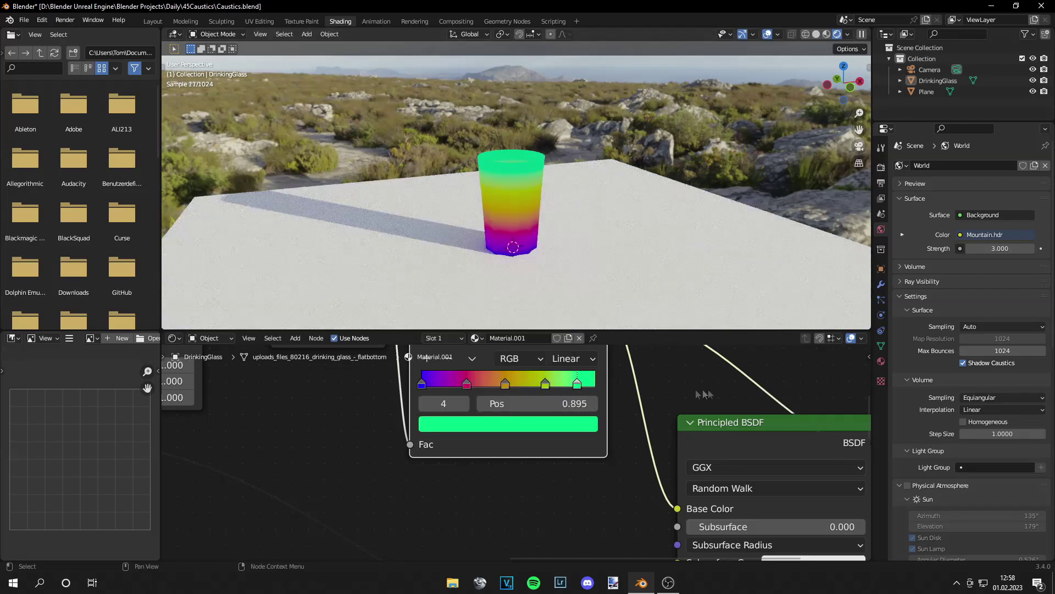
left_click(486, 383)
left_click_drag(481, 383, 478, 384)
left_click_drag(546, 383, 525, 384)
left_click_drag(459, 384, 445, 384)
left_click(547, 550)
Reconnect the Principled BSDF to the Material Output's Surface in place of the ColorRamp preview and save the file.
scroll(582, 483, "down", 10)
scroll(553, 486, "up", 5)
scroll(557, 484, "down", 5)
left_click(598, 443, "ctrl+shift")
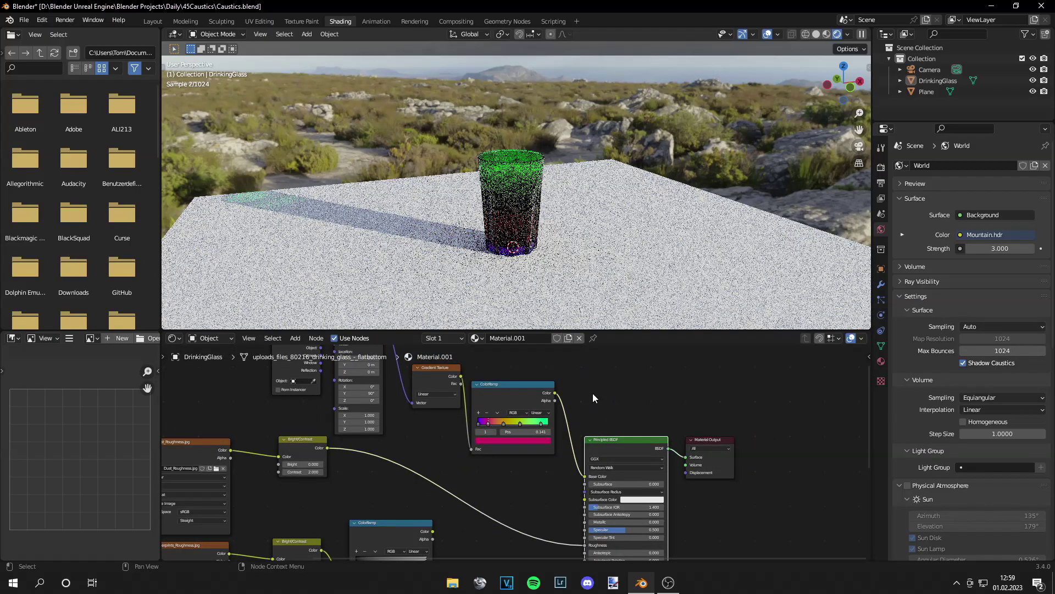
scroll(548, 466, "up", 3)
key("ctrl+s")
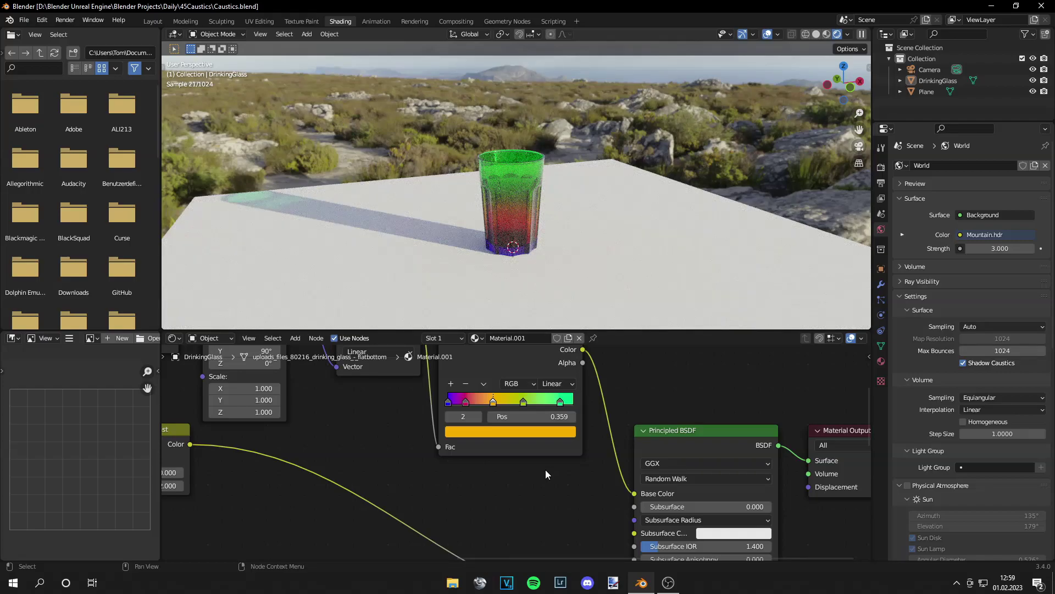
scroll(545, 473, "down", 3)
scroll(544, 476, "down", 1)
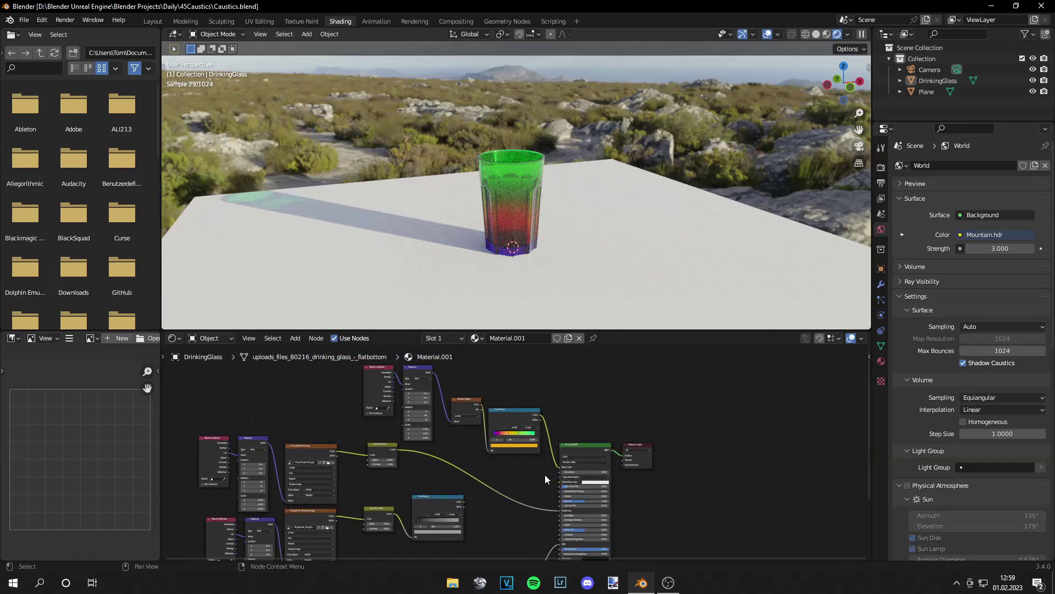
key("Home")
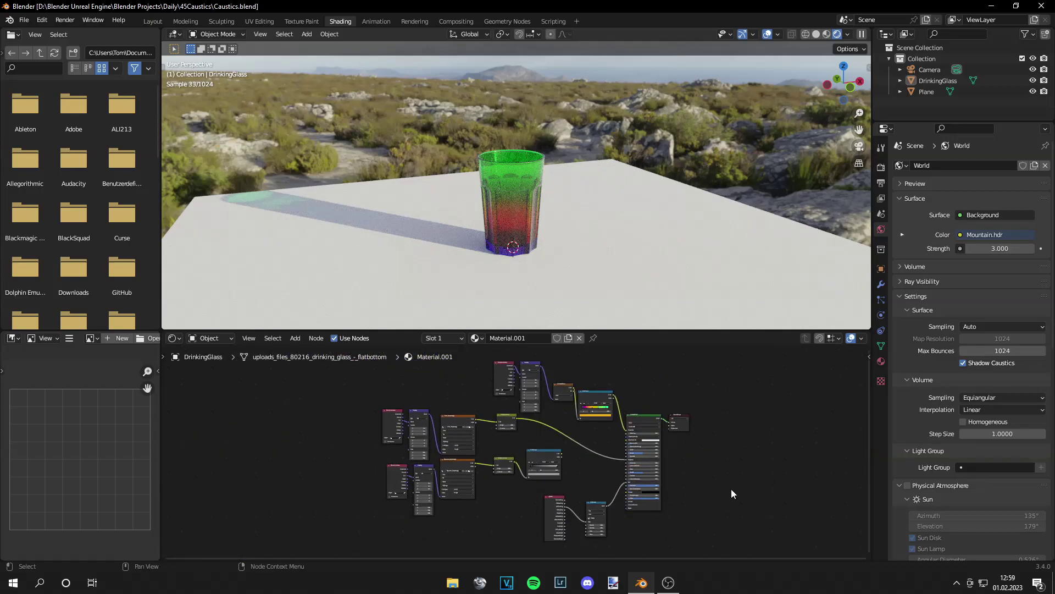